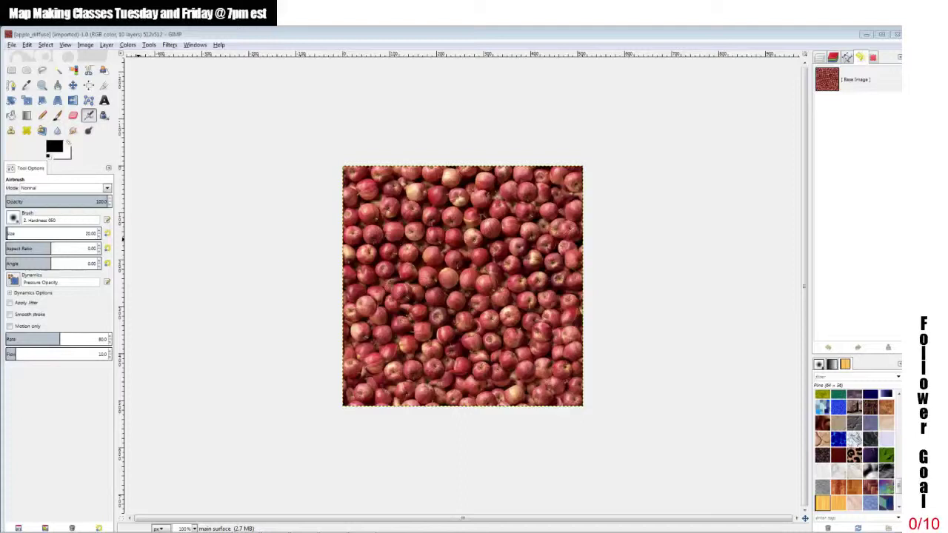
Step: Close GIMP with apple_diffuse open and return to the Windows desktop
left_click(896, 35)
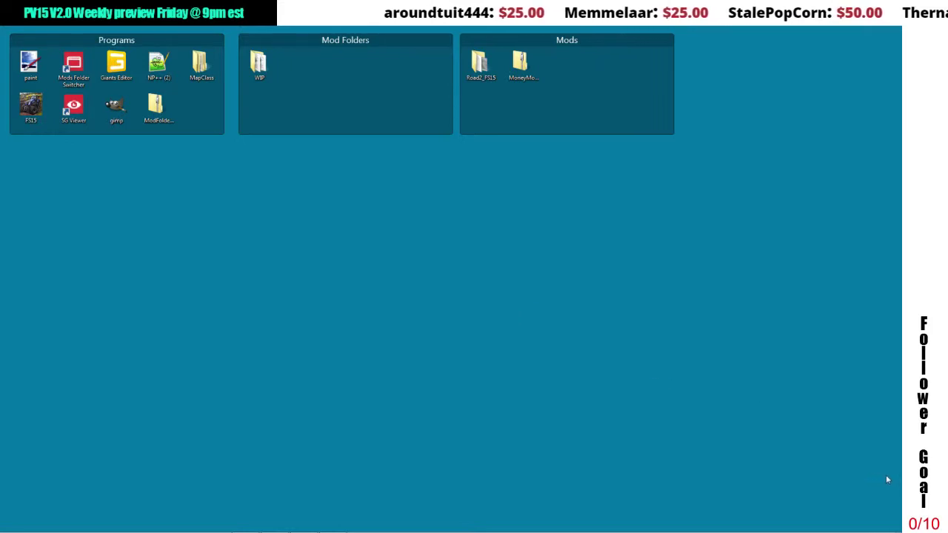
Step: Launch GIMP 2.8 from its shortcut in the desktop Programs fence
left_click(116, 106)
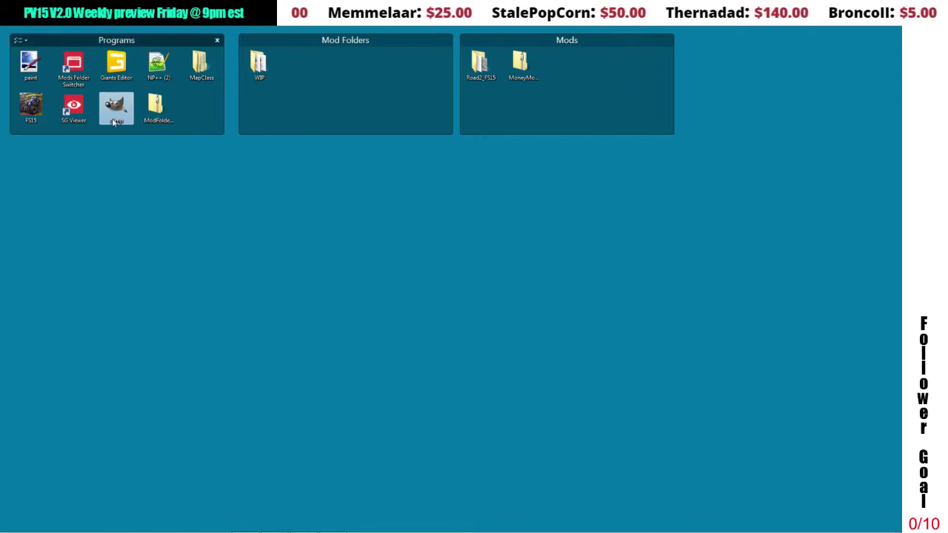
left_click(196, 97)
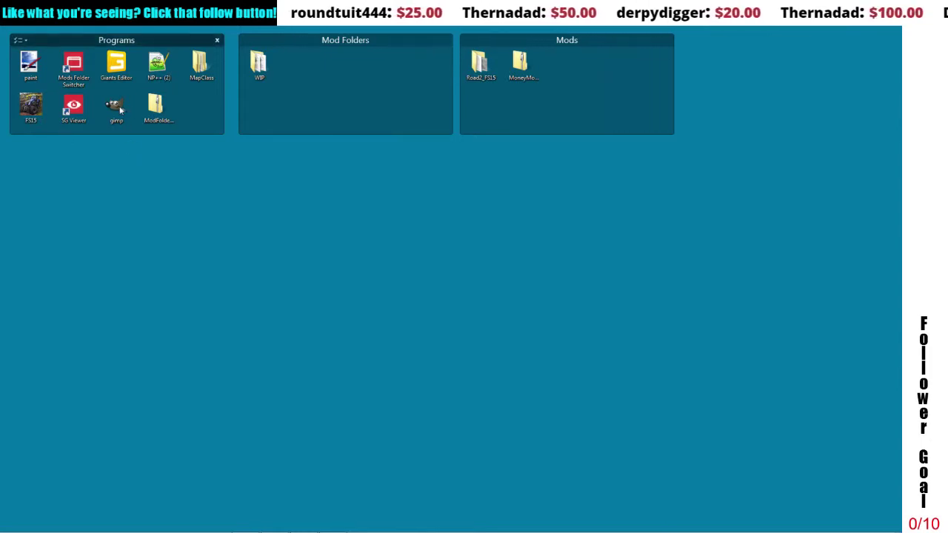
double_click(117, 106)
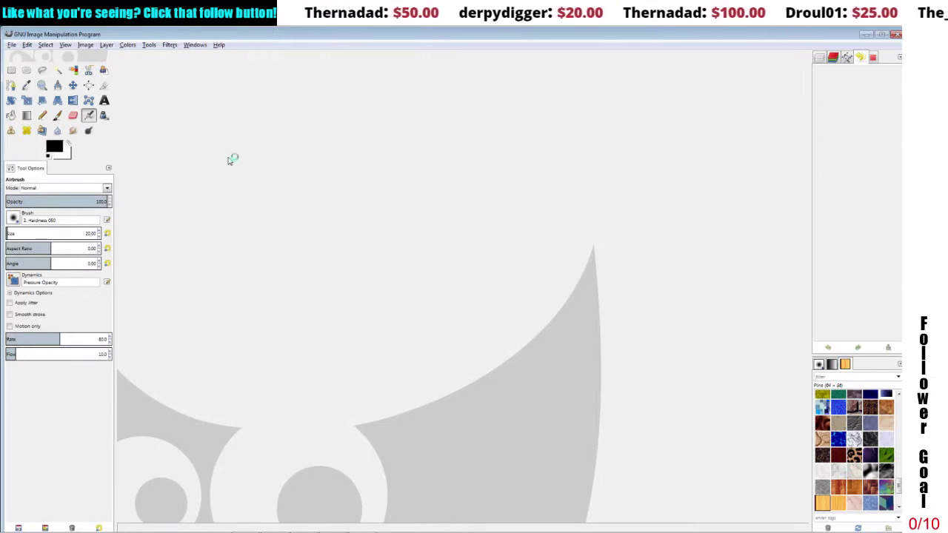
Step: Open apple_diffuse, apple_normal and apple_specular .dds from Desktop > WIP > PV15 > fillPlanes
left_click(13, 45)
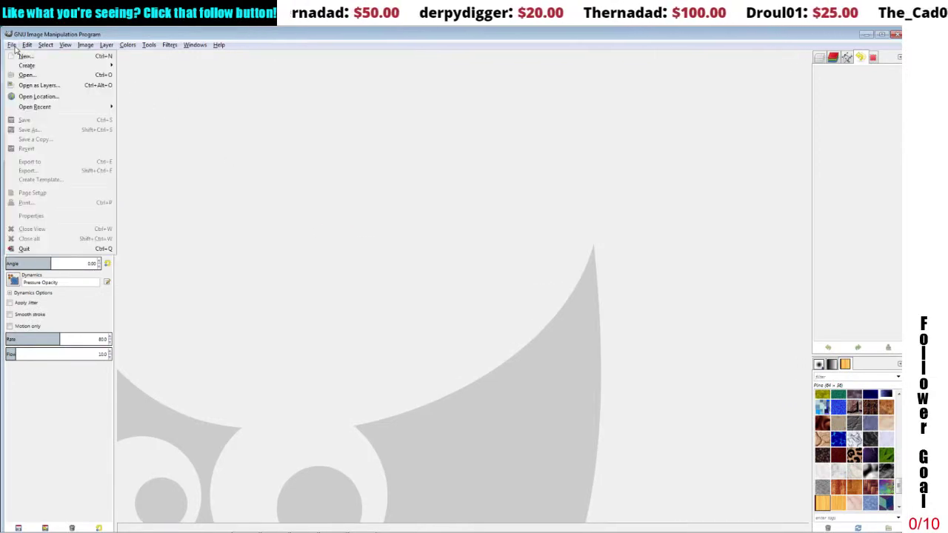
left_click(22, 75)
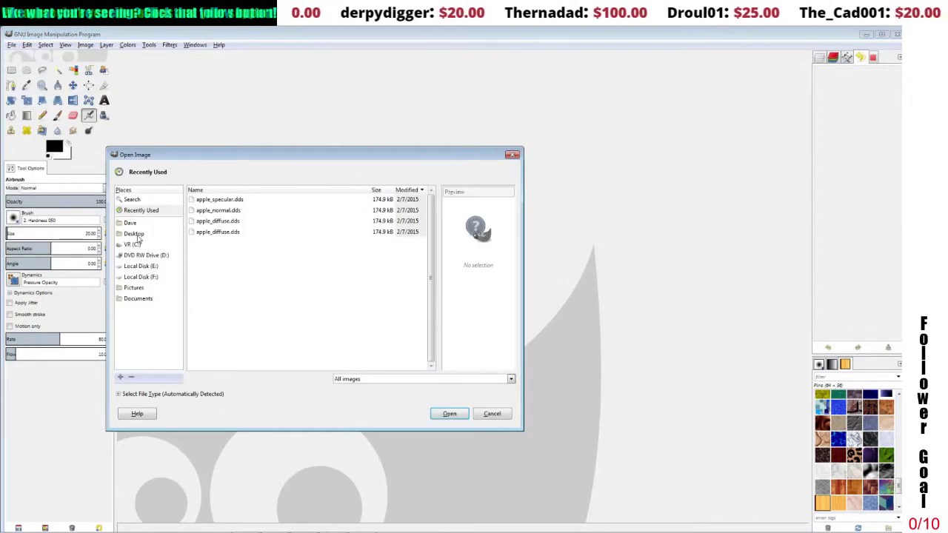
left_click(137, 235)
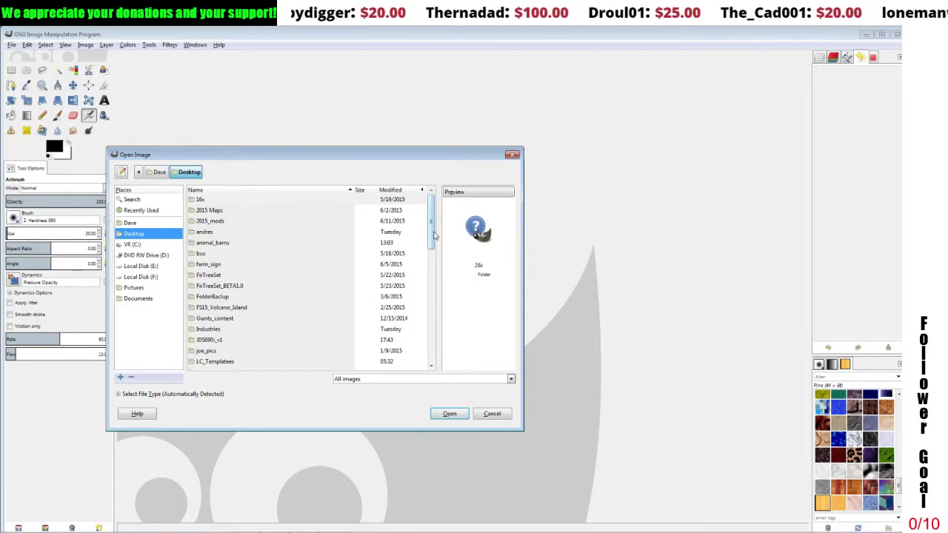
left_click_drag(431, 235, 430, 347)
double_click(213, 323)
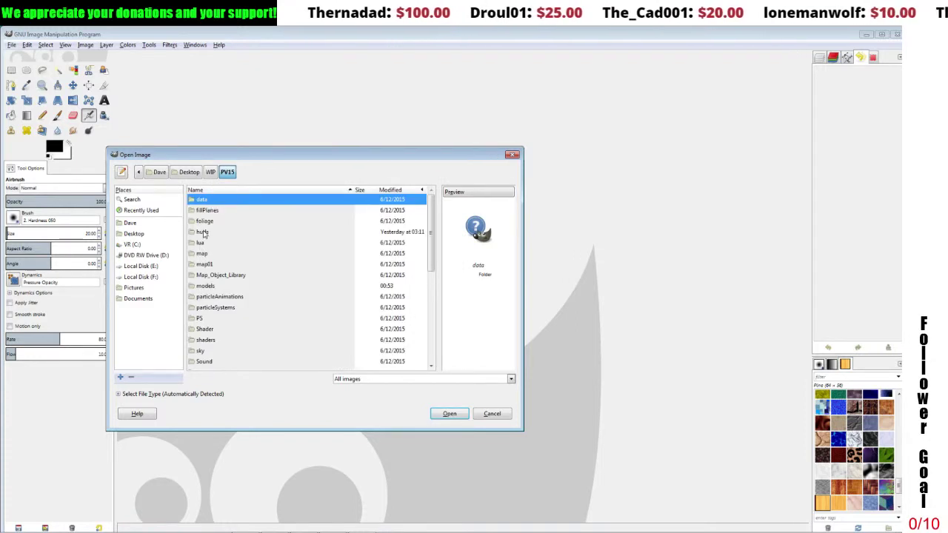
double_click(202, 212)
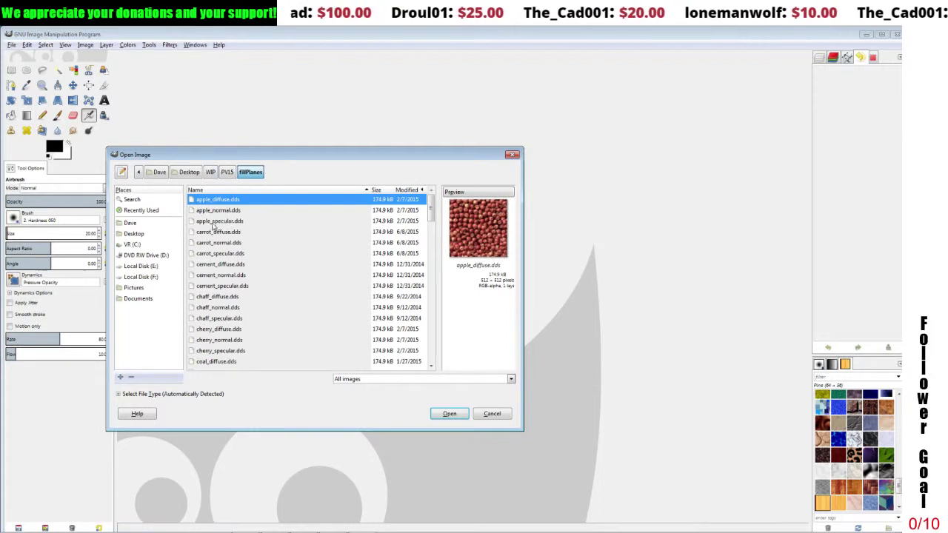
left_click(213, 222, "shift")
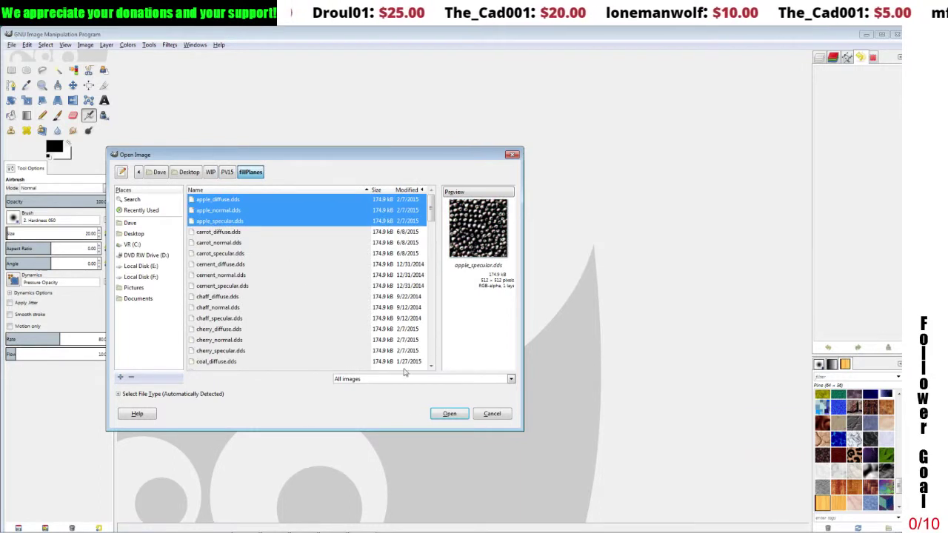
left_click(450, 416)
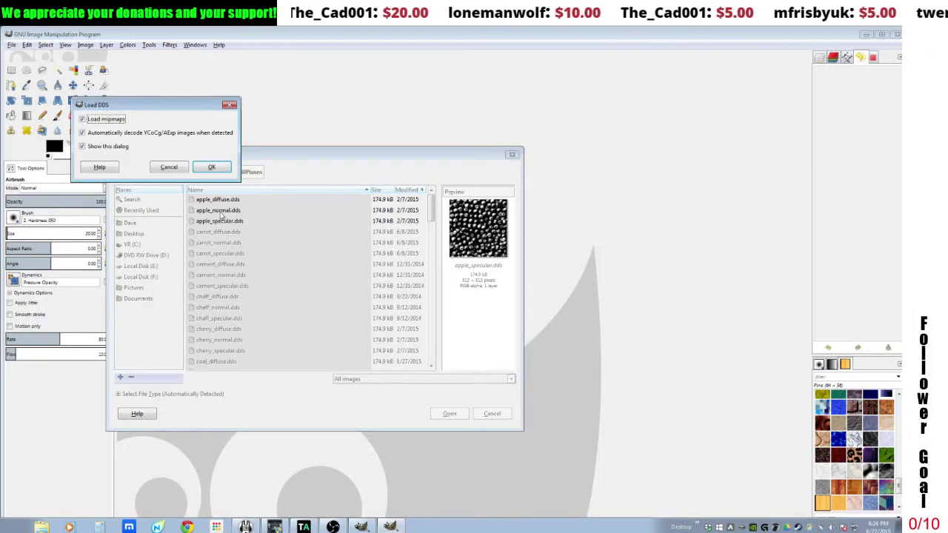
Step: Accept the Load DDS options for apple_diffuse, apple_normal and apple_specular
left_click(211, 167)
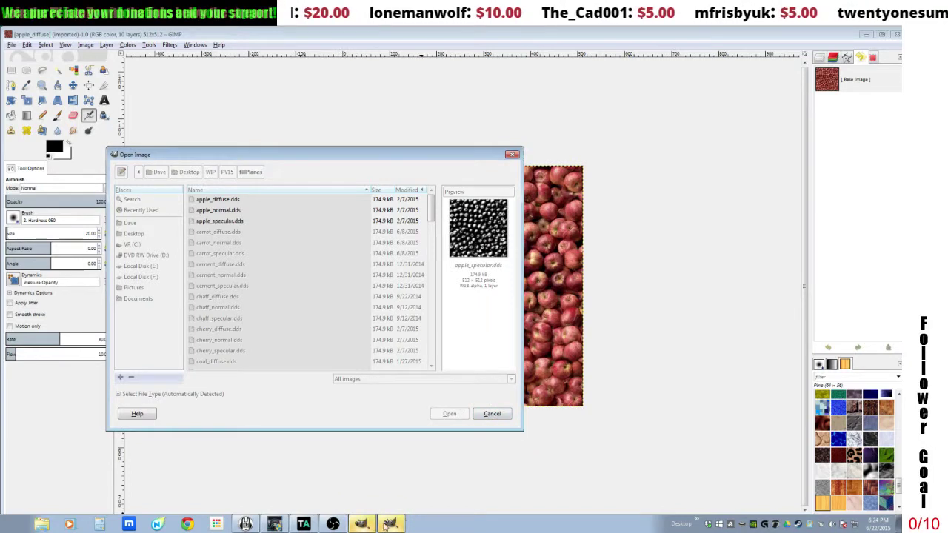
key("Return")
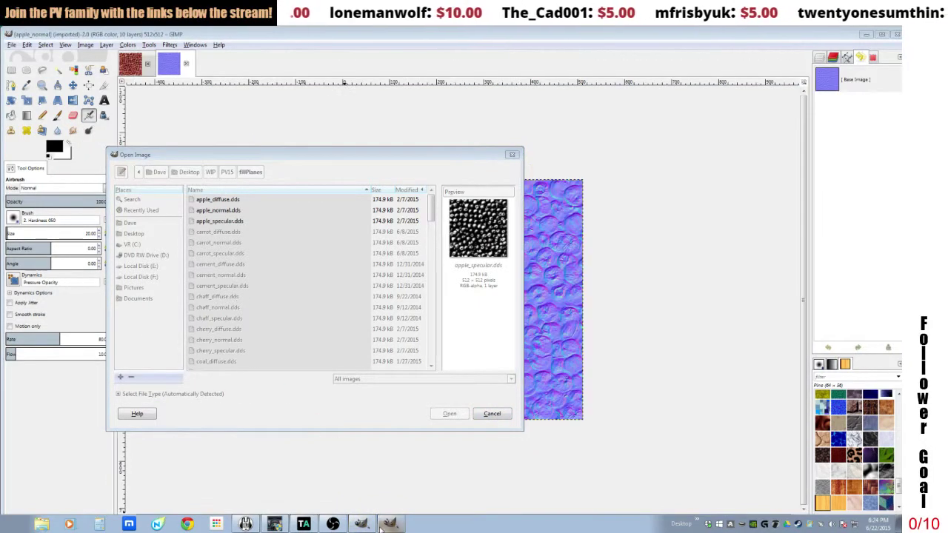
left_click(239, 192)
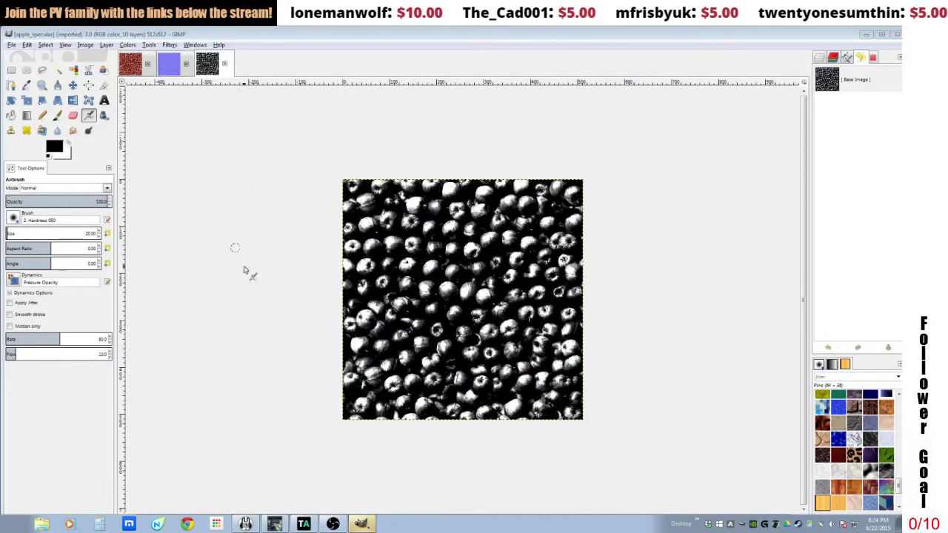
Step: Compare the diffuse, normal and specular image tabs, ending on apple_diffuse
left_click(133, 63)
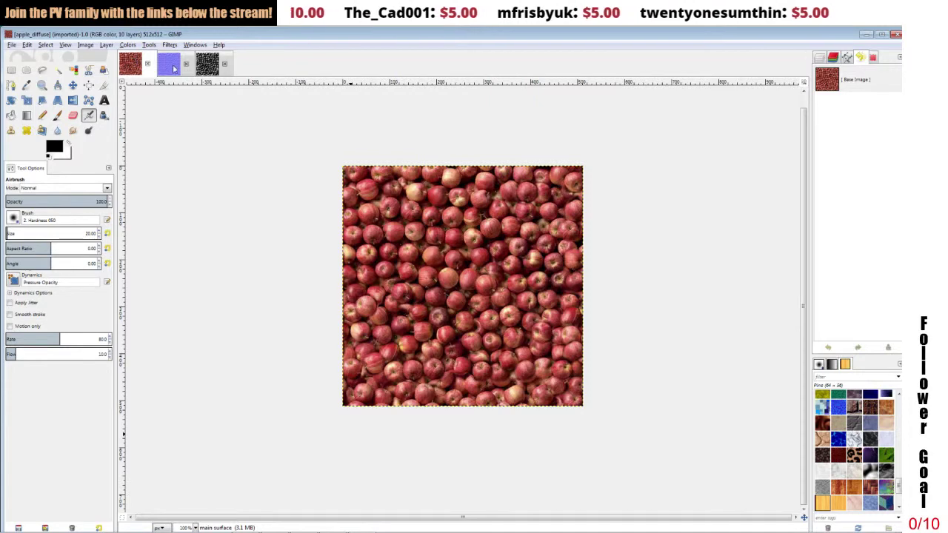
left_click(169, 64)
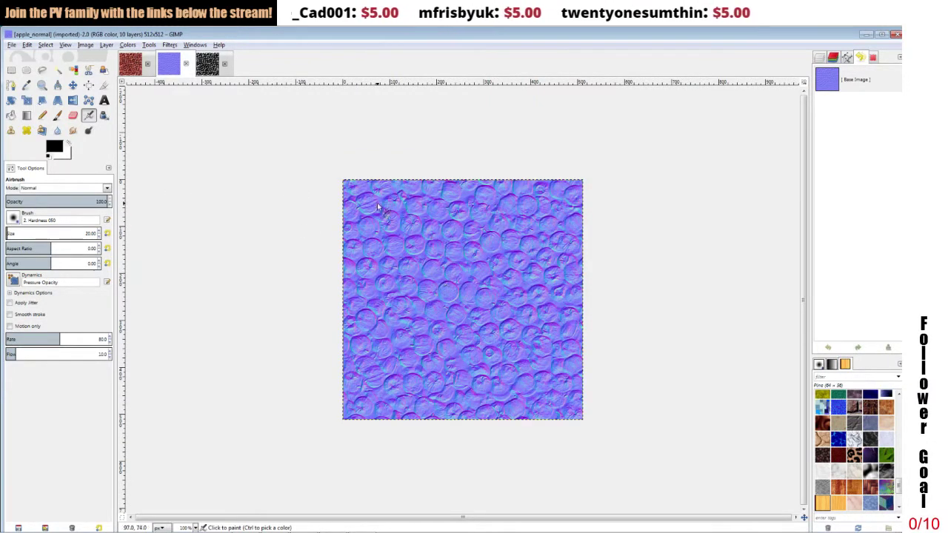
left_click(210, 67)
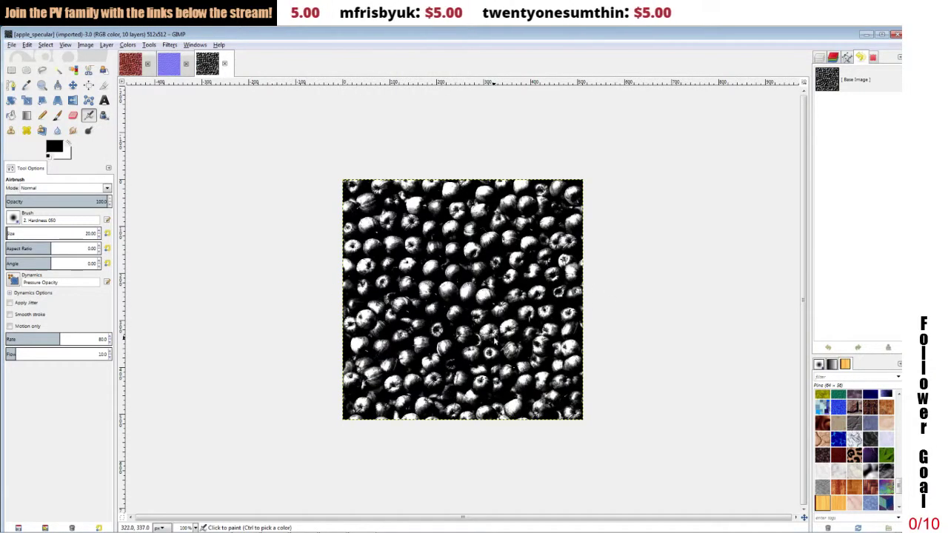
left_click(132, 68)
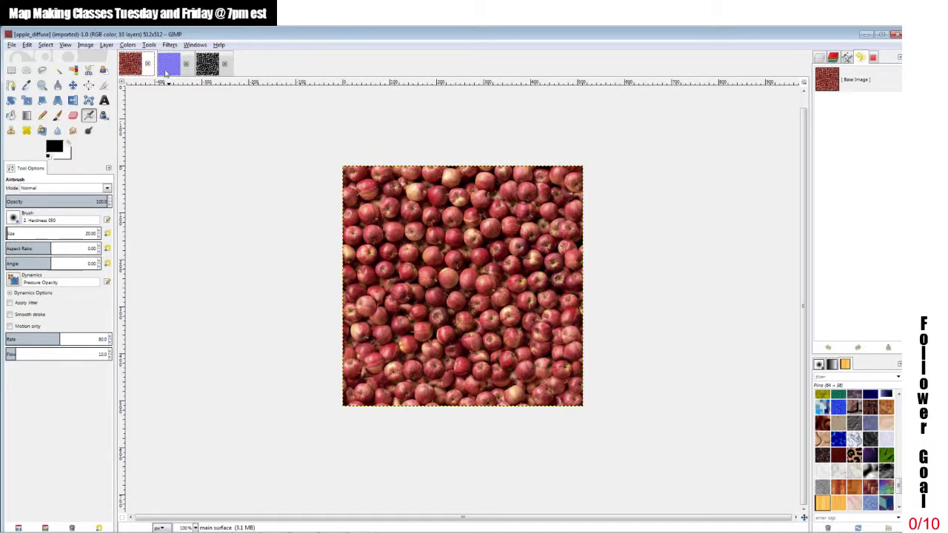
left_click(168, 72)
left_click(204, 74)
left_click(168, 74)
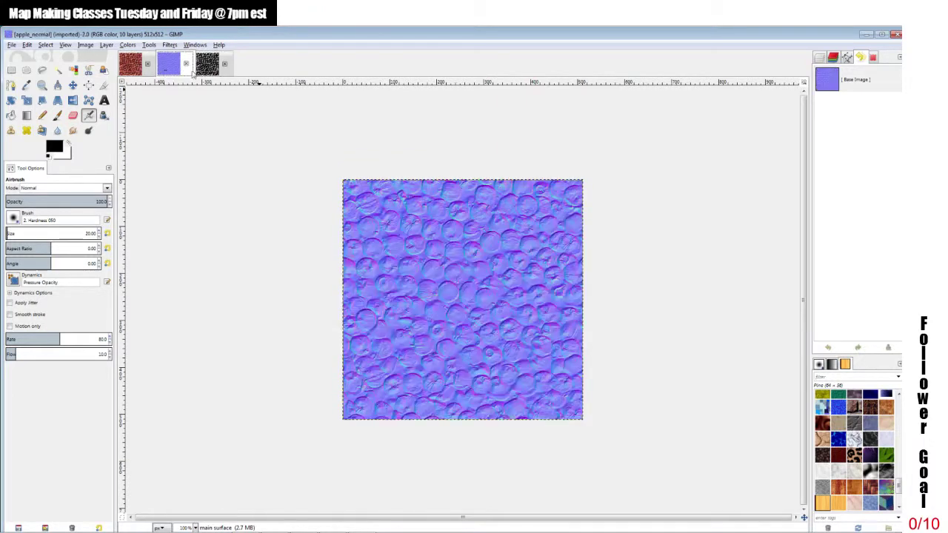
left_click(200, 74)
left_click(131, 72)
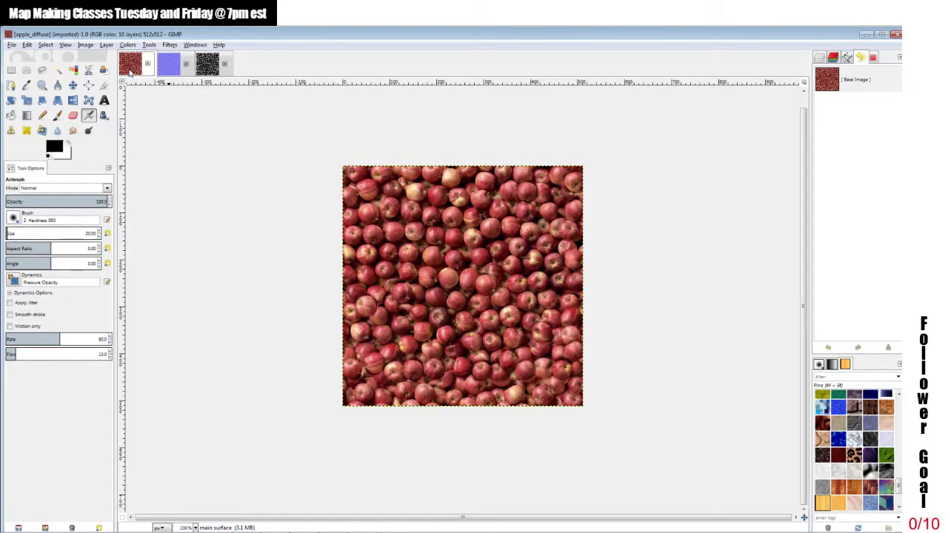
left_click(173, 63)
left_click(210, 67)
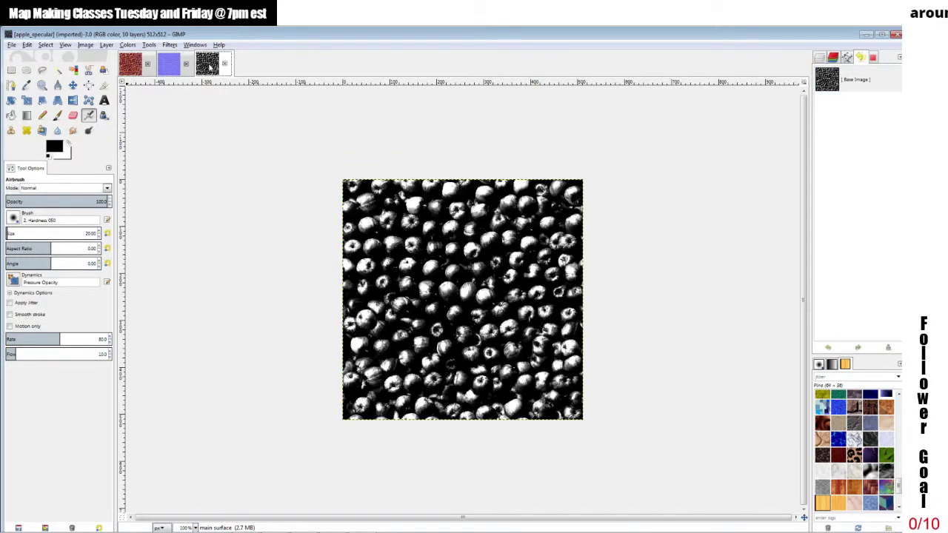
left_click(131, 68)
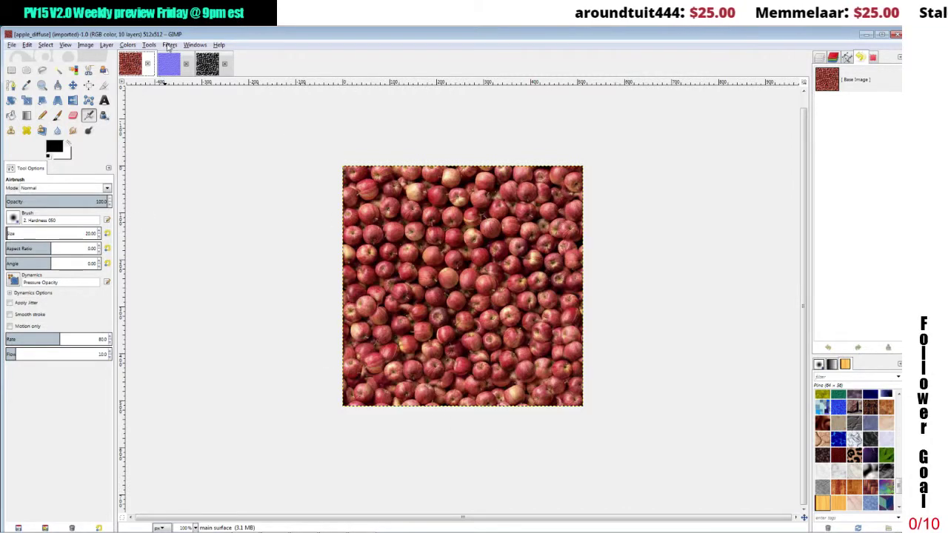
Step: Apply the Filters > Map > Normalmap filter with Sobel 3x3 to apple_diffuse
left_click(170, 44)
mouse_move(200, 184)
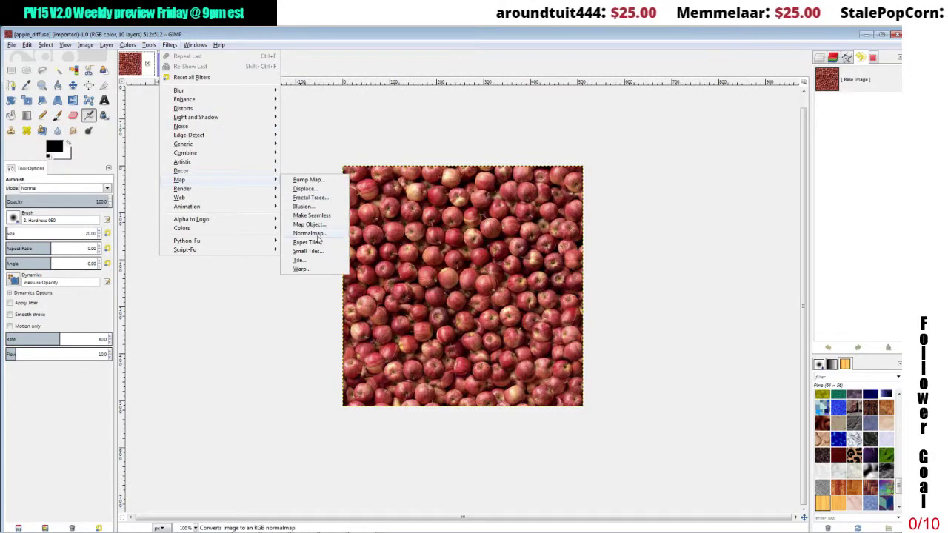
left_click(318, 238)
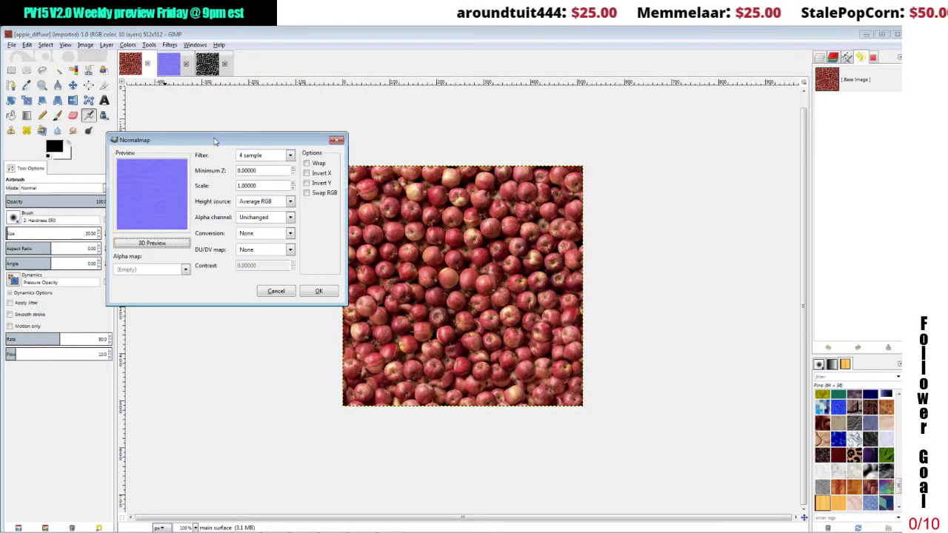
left_click_drag(216, 141, 187, 236)
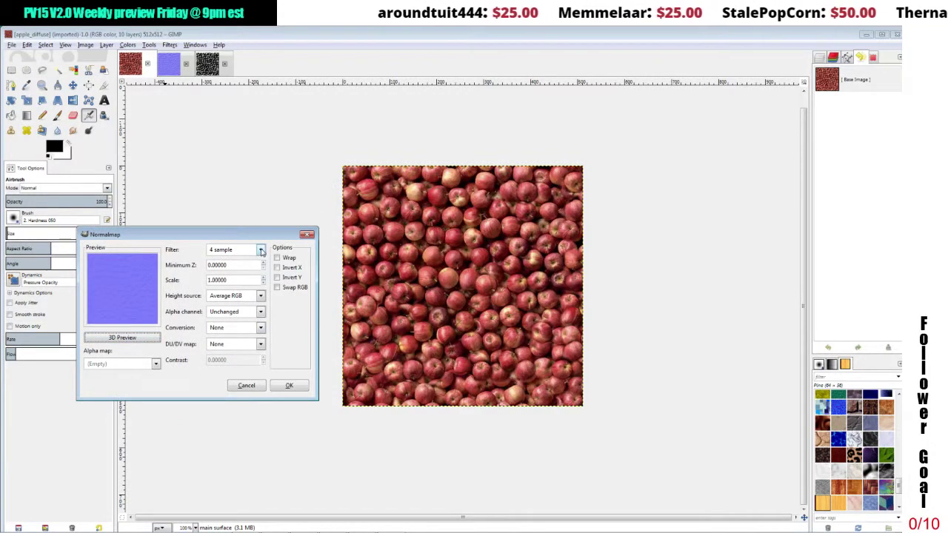
left_click(260, 251)
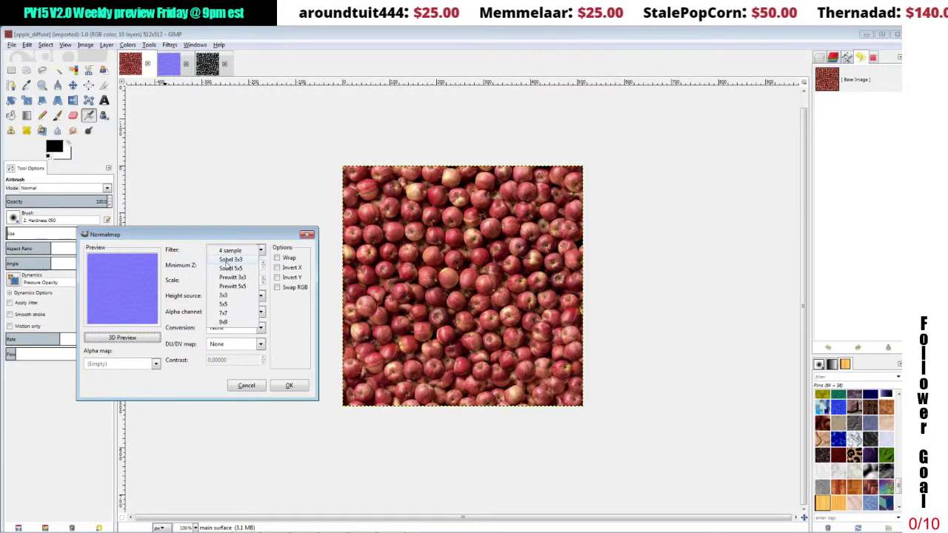
left_click(228, 260)
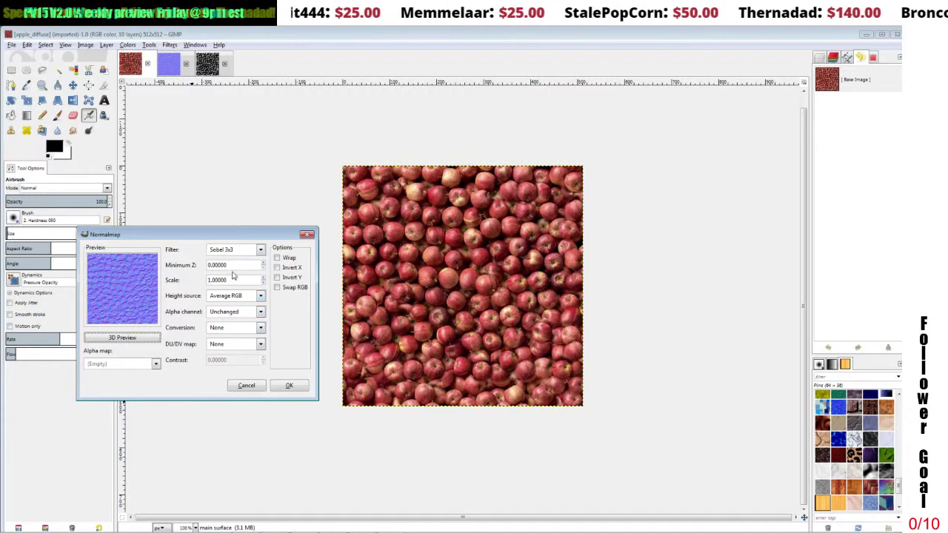
left_click(289, 387)
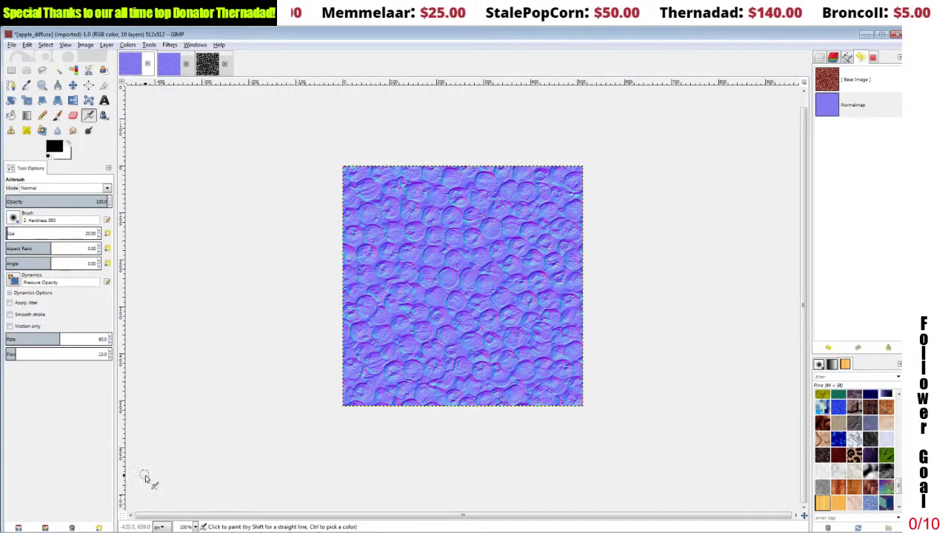
Step: Export the normal-mapped image over apple_normal.dds, confirming the replace
left_click(167, 69)
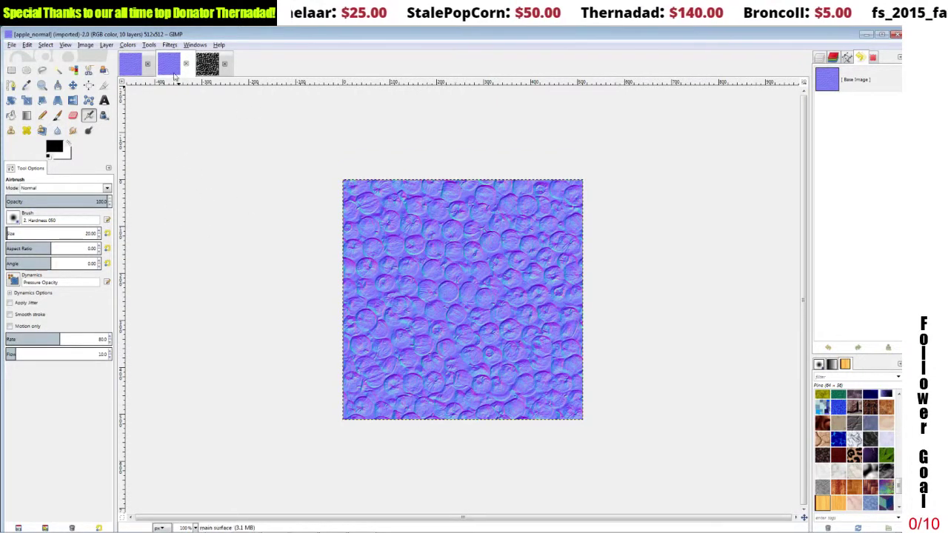
left_click(131, 65)
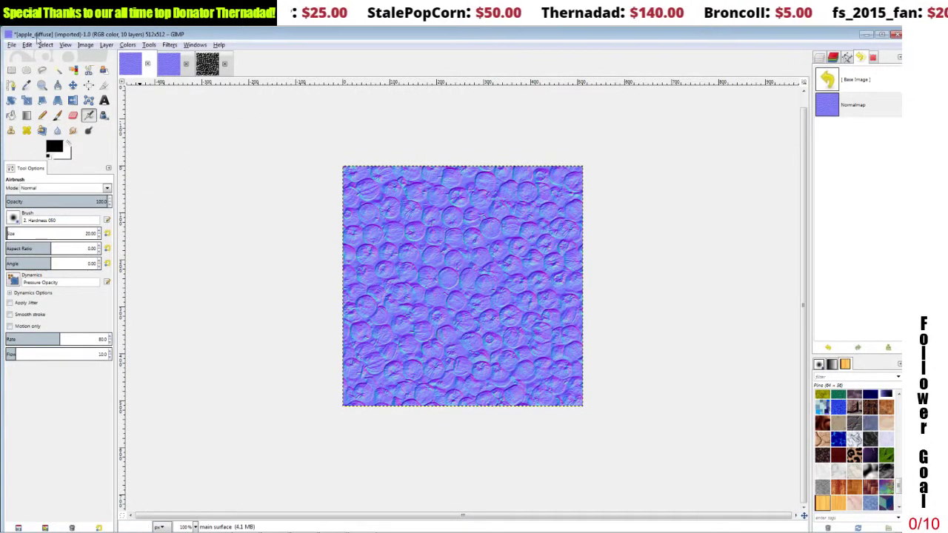
left_click(12, 45)
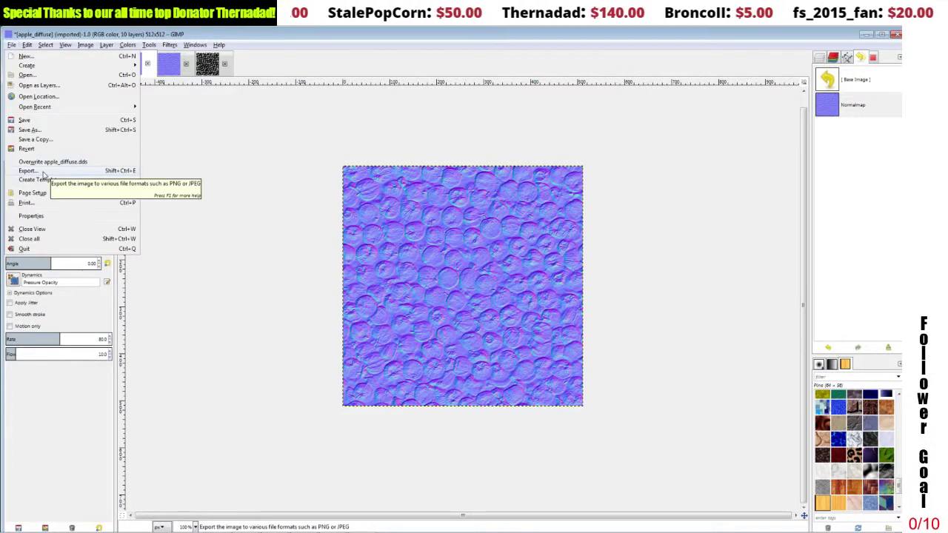
left_click(44, 173)
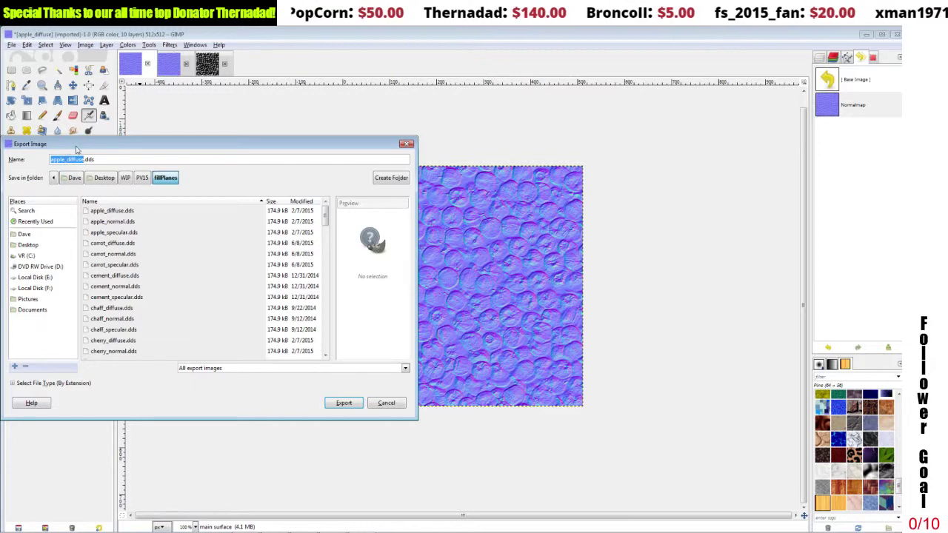
left_click_drag(79, 150, 148, 153)
left_click(137, 164)
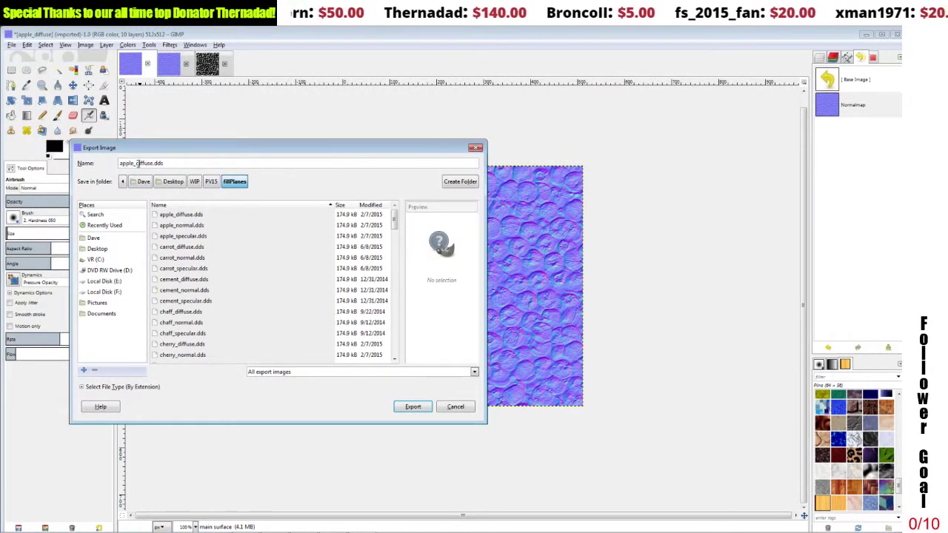
left_click(176, 227)
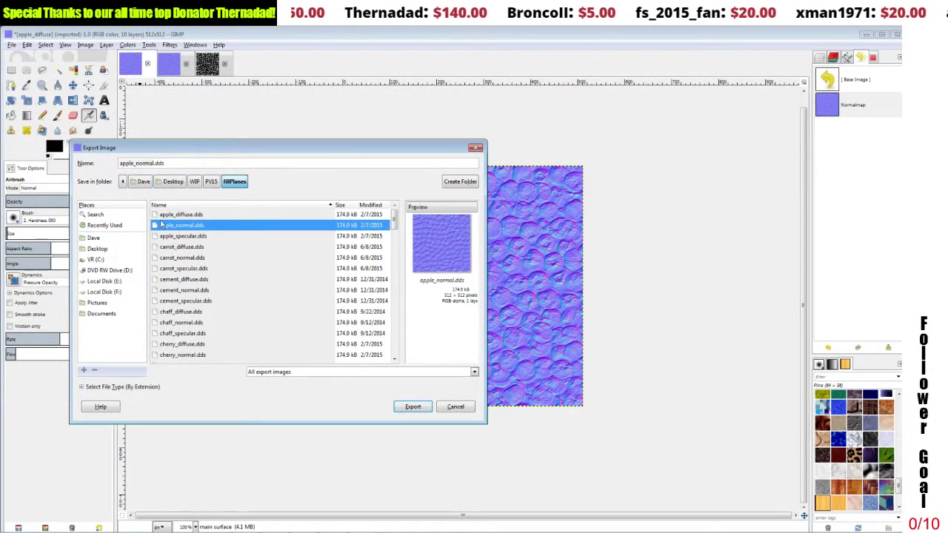
left_click(415, 407)
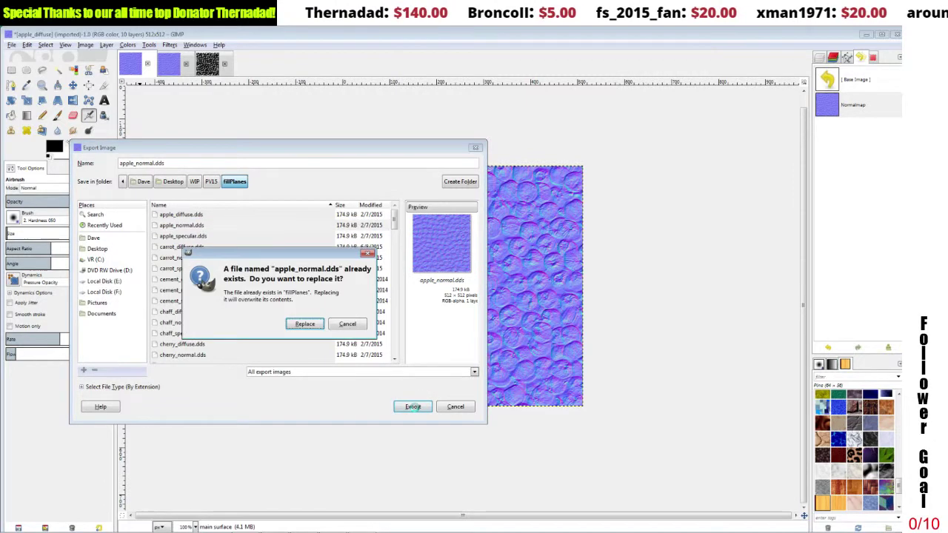
left_click(309, 325)
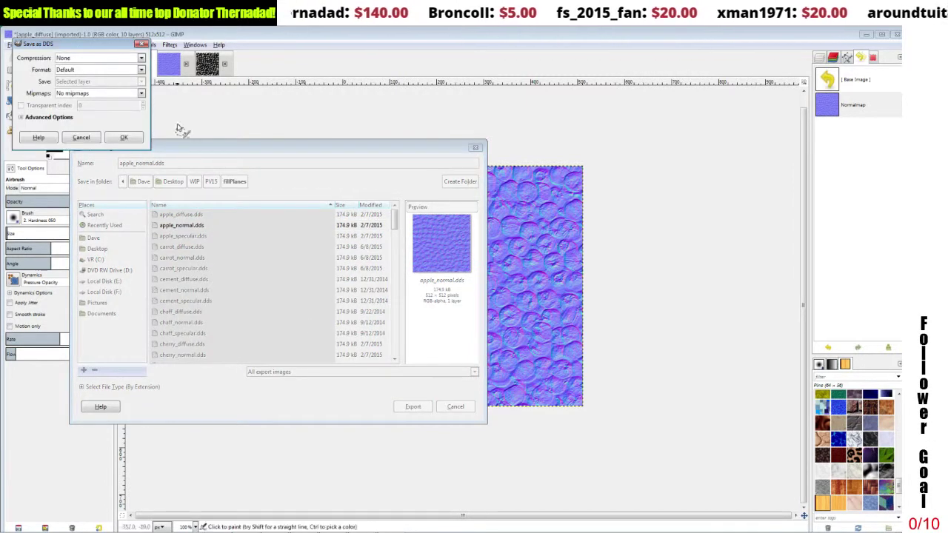
Step: Save the DDS with BC1 / DXT1 compression and no mipmaps
left_click_drag(104, 45, 300, 257)
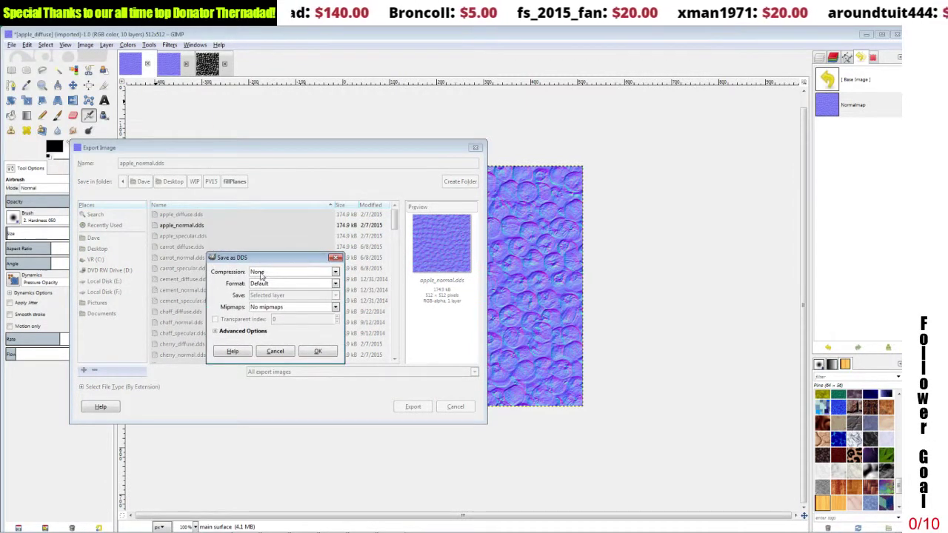
left_click(285, 277)
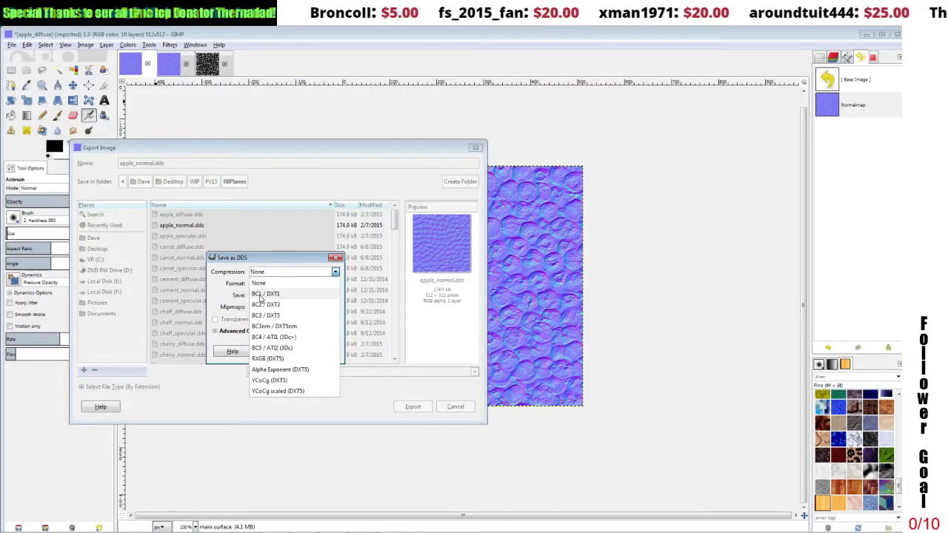
left_click(266, 297)
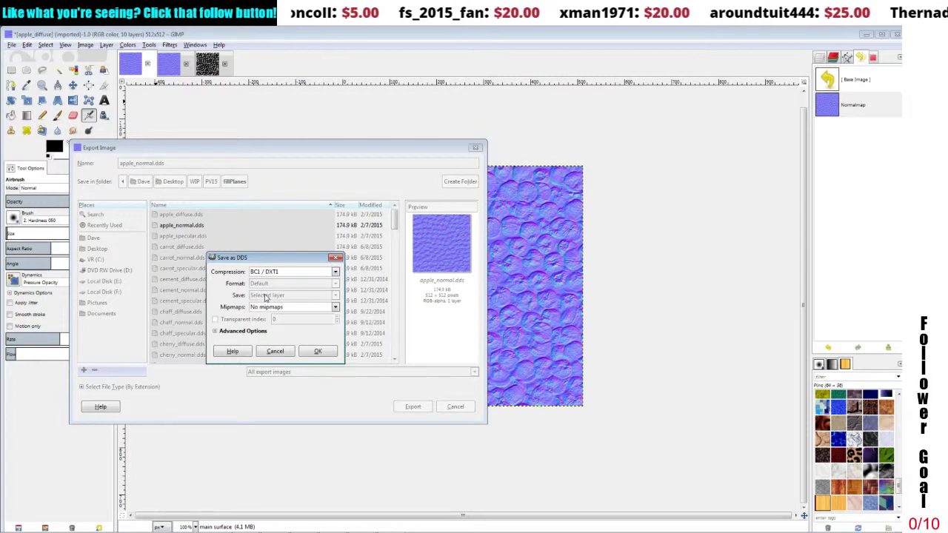
left_click(266, 309)
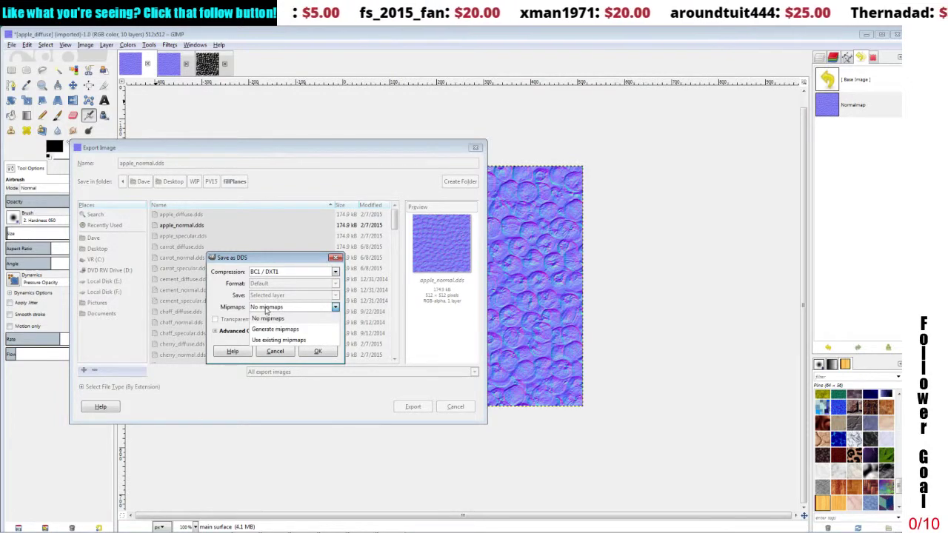
left_click(267, 312)
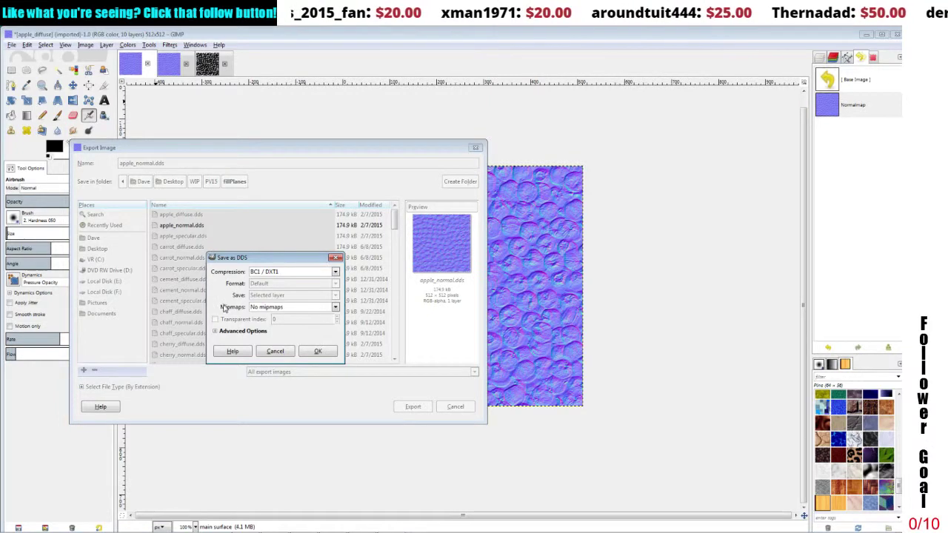
left_click(281, 308)
left_click(285, 317)
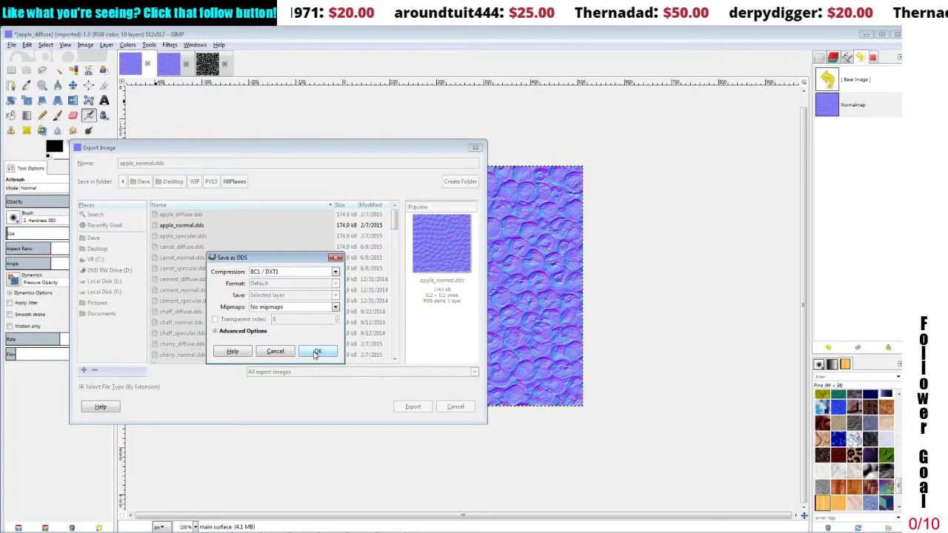
left_click(316, 354)
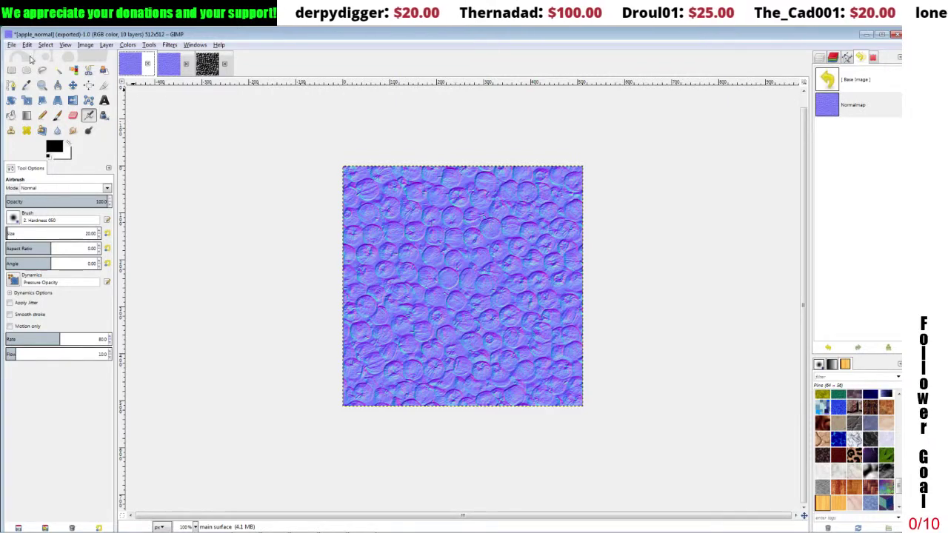
Step: Undo the Normalmap filter, check apple_specular, and return to the red apples image
left_click(27, 45)
left_click(38, 57)
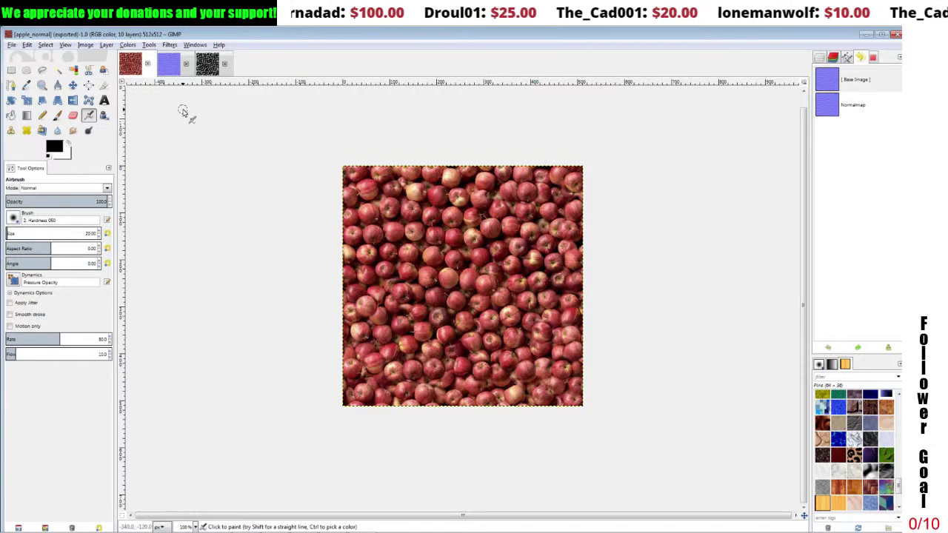
left_click(210, 68)
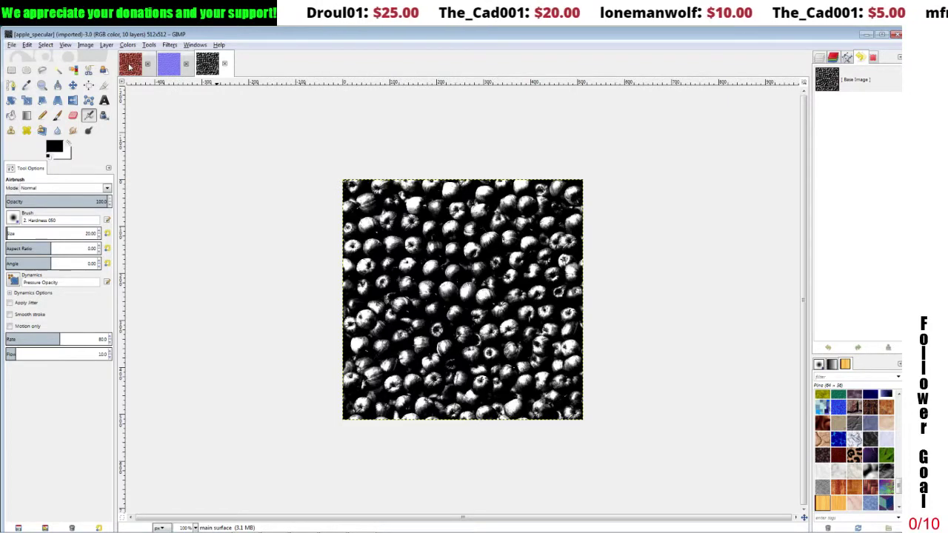
left_click(130, 67)
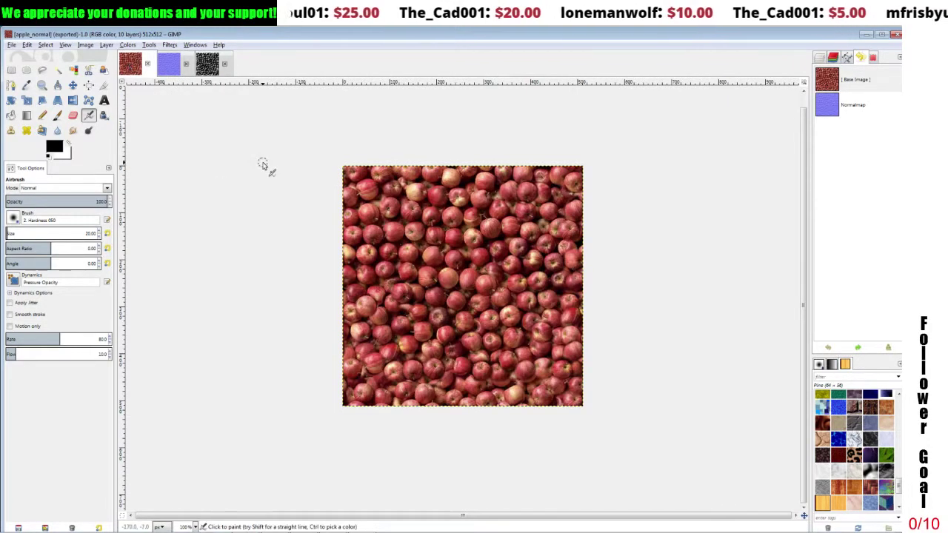
left_click(127, 46)
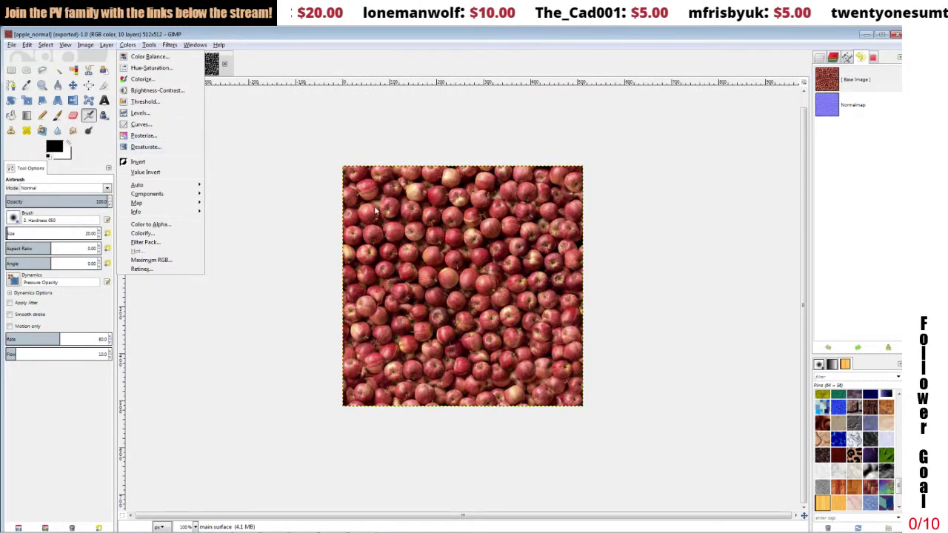
left_click(159, 147)
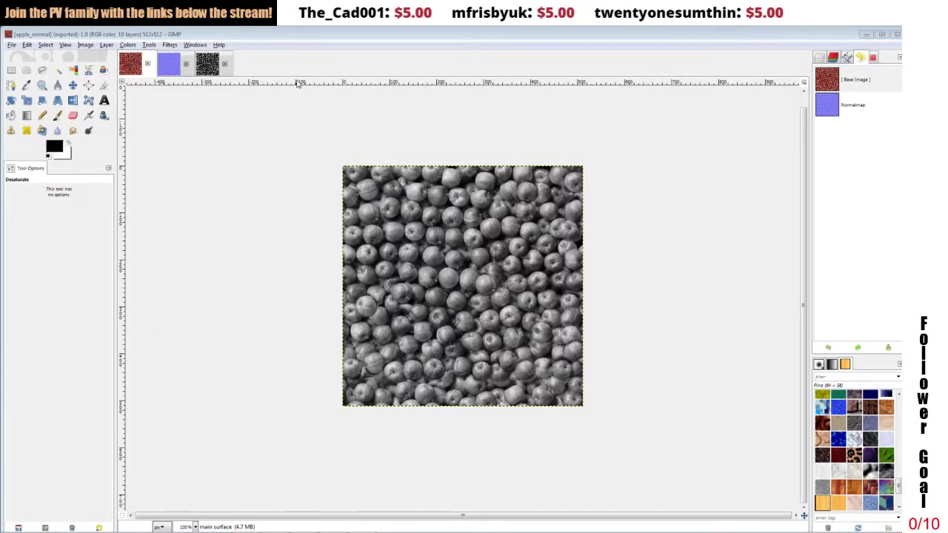
left_click(127, 46)
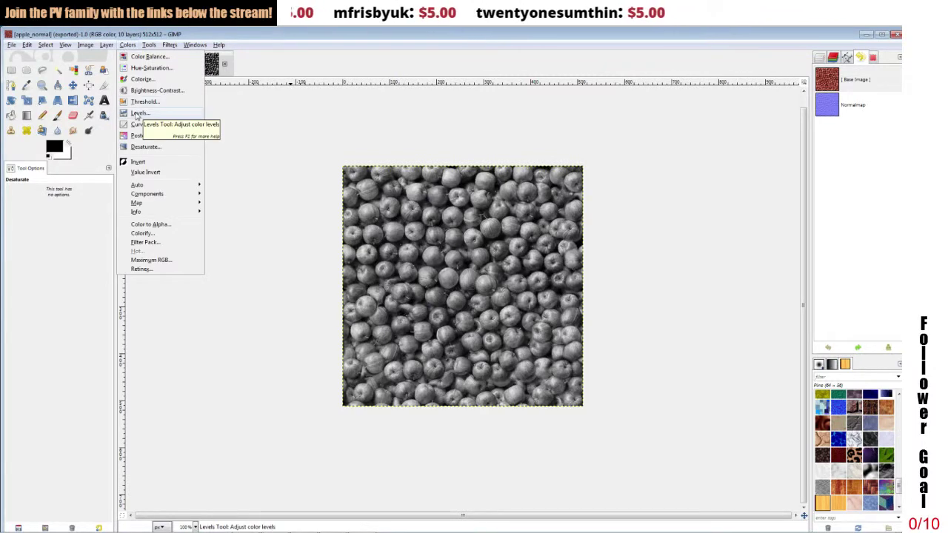
left_click(138, 113)
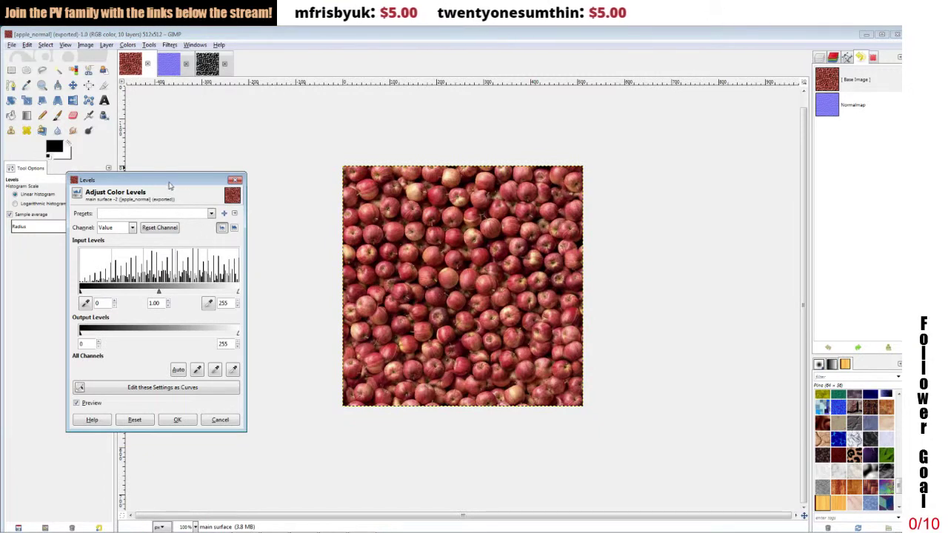
left_click_drag(169, 186, 237, 126)
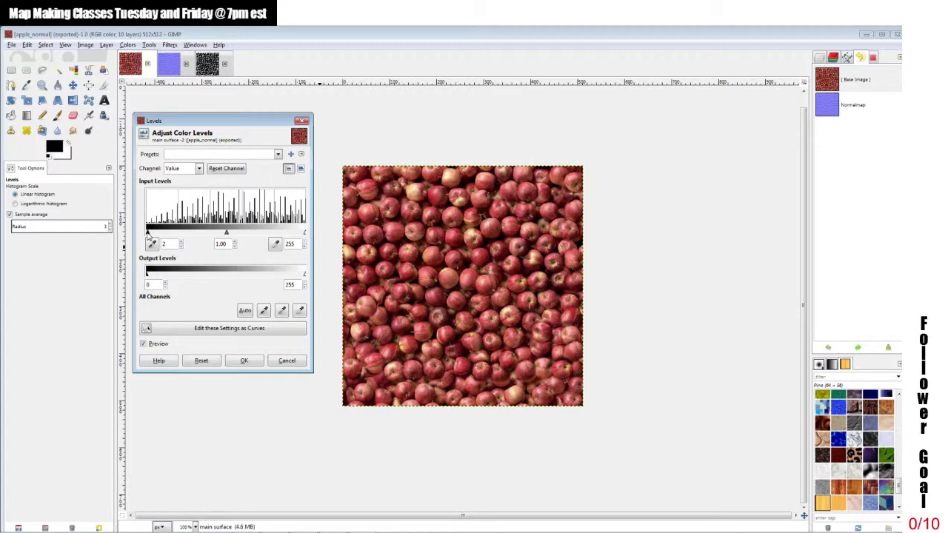
left_click_drag(149, 234, 224, 235)
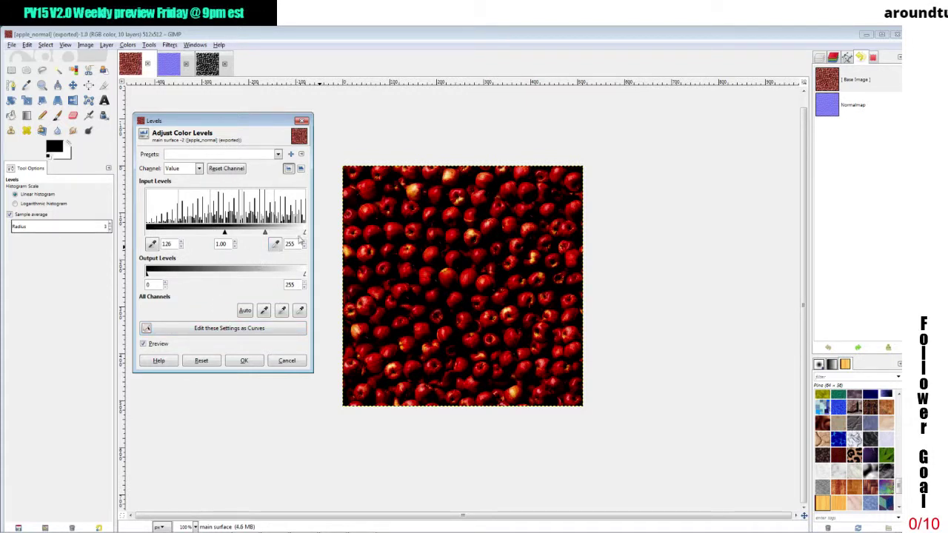
left_click_drag(305, 234, 275, 237)
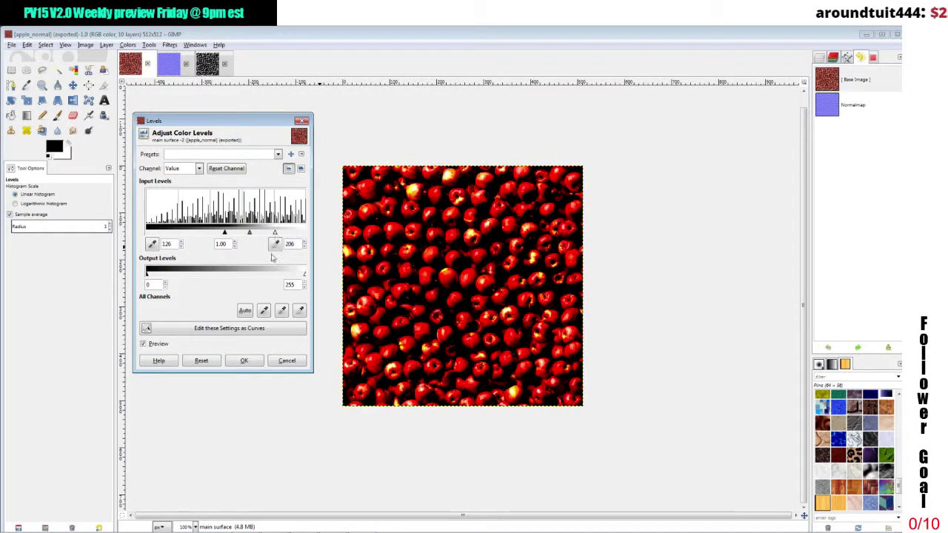
left_click(287, 361)
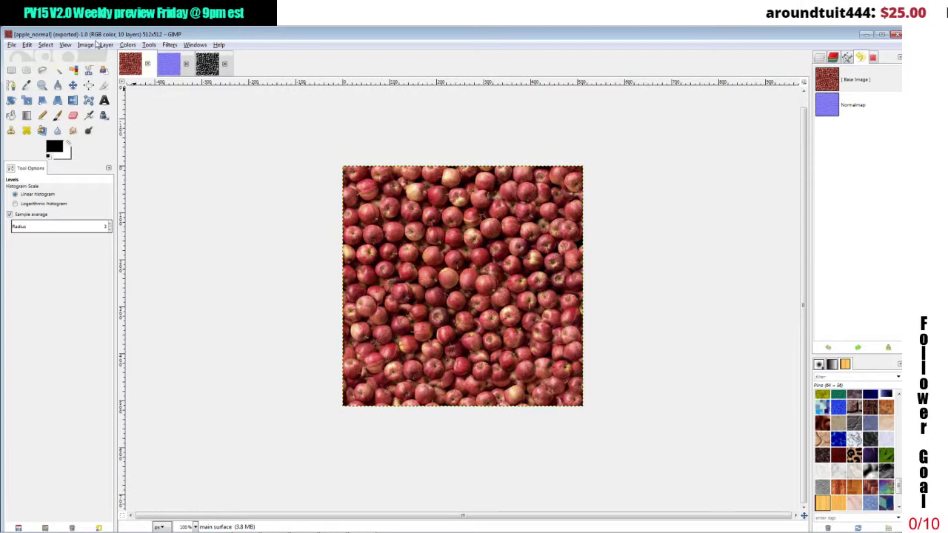
Step: Desaturate the apple Base Image layer to greyscale, dismissing Levels without changes
left_click(127, 44)
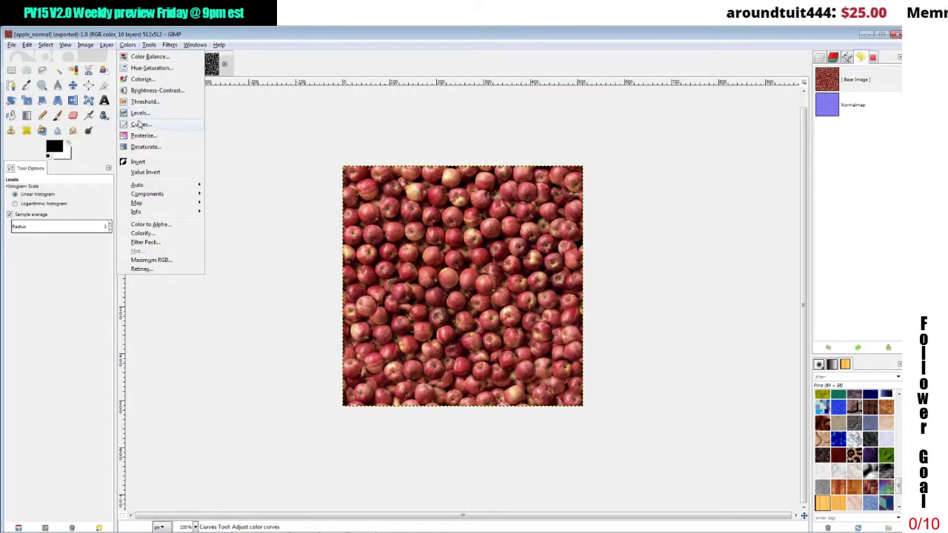
left_click(138, 113)
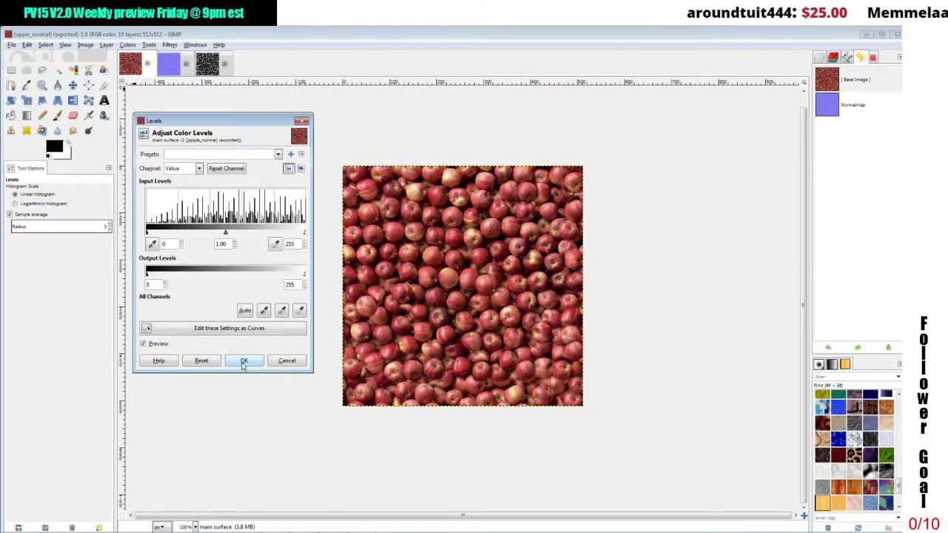
left_click(285, 361)
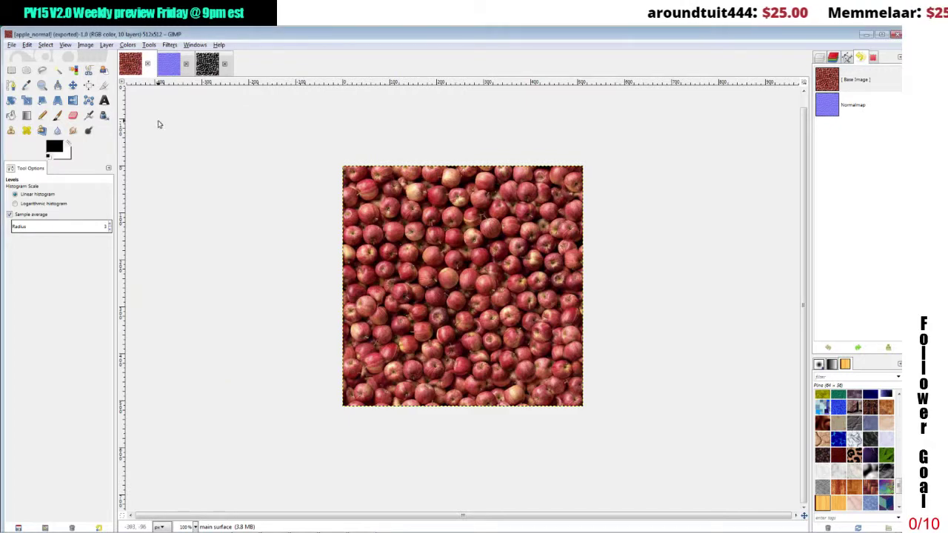
left_click(127, 45)
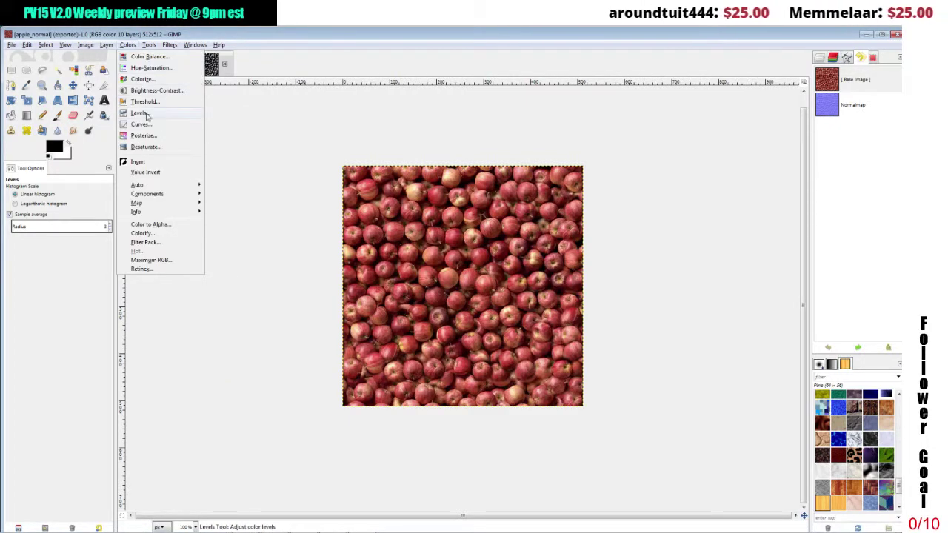
left_click(145, 147)
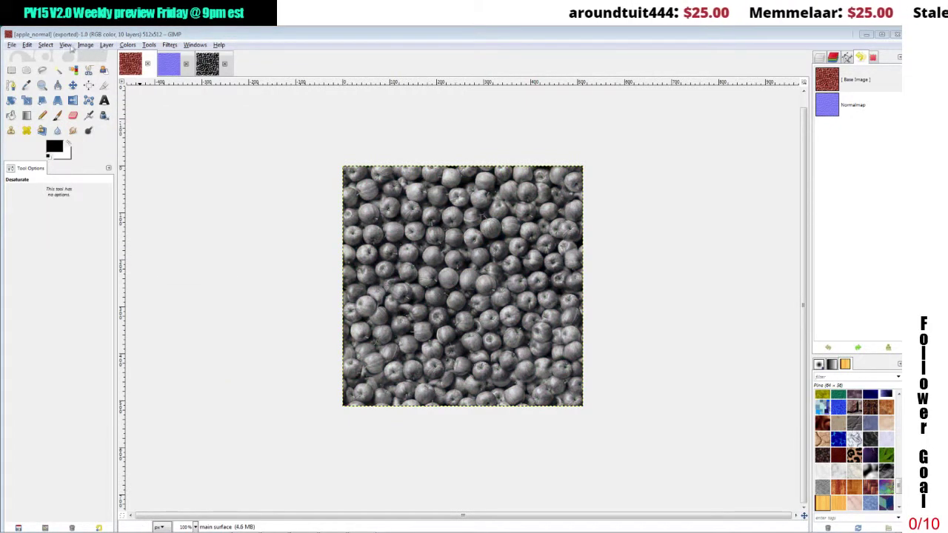
left_click(128, 45)
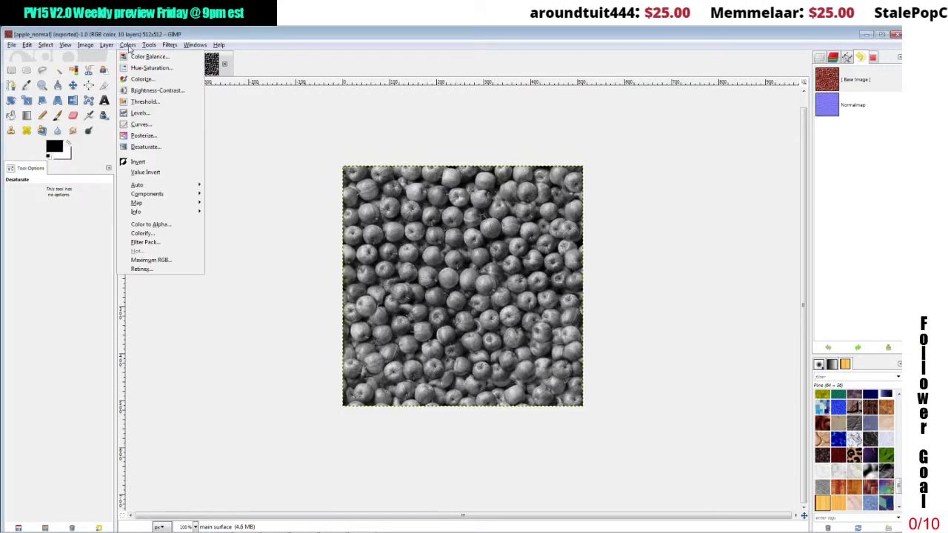
left_click(140, 112)
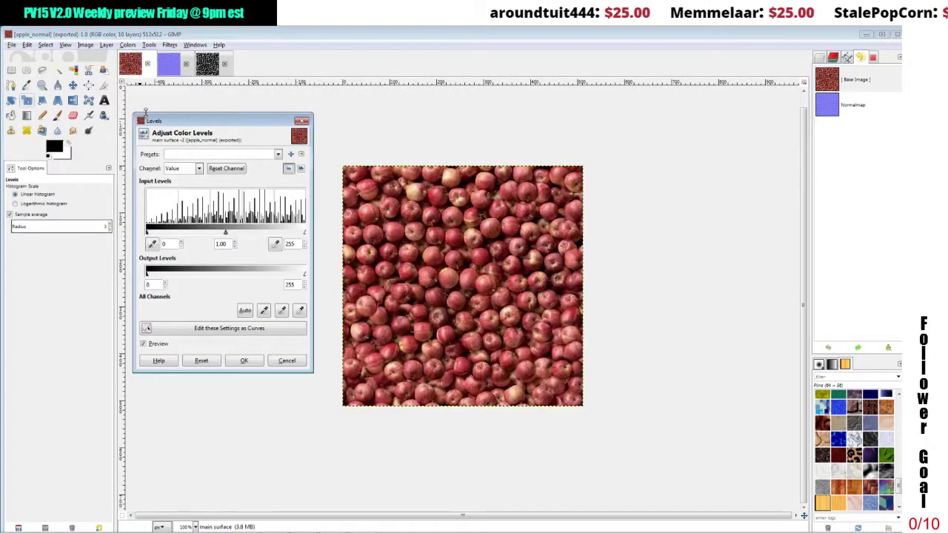
left_click(274, 363)
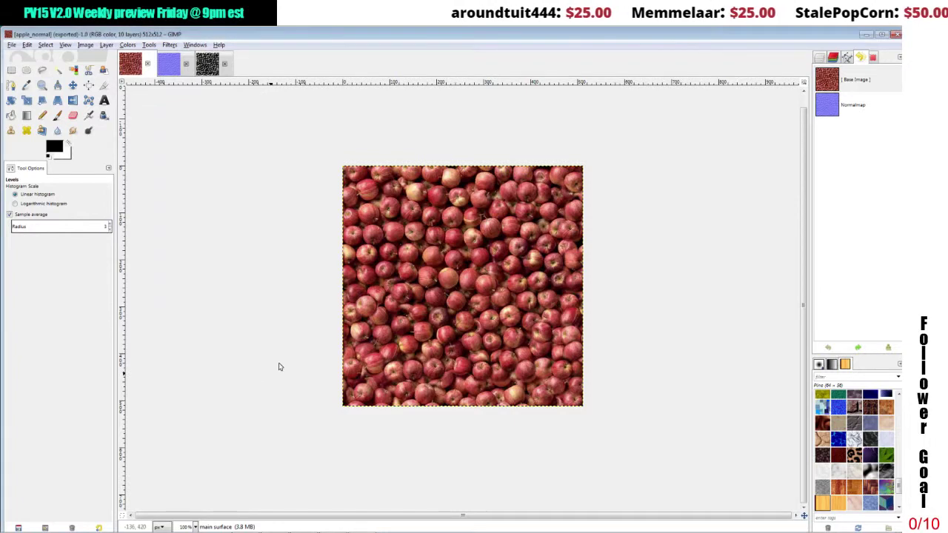
left_click(127, 47)
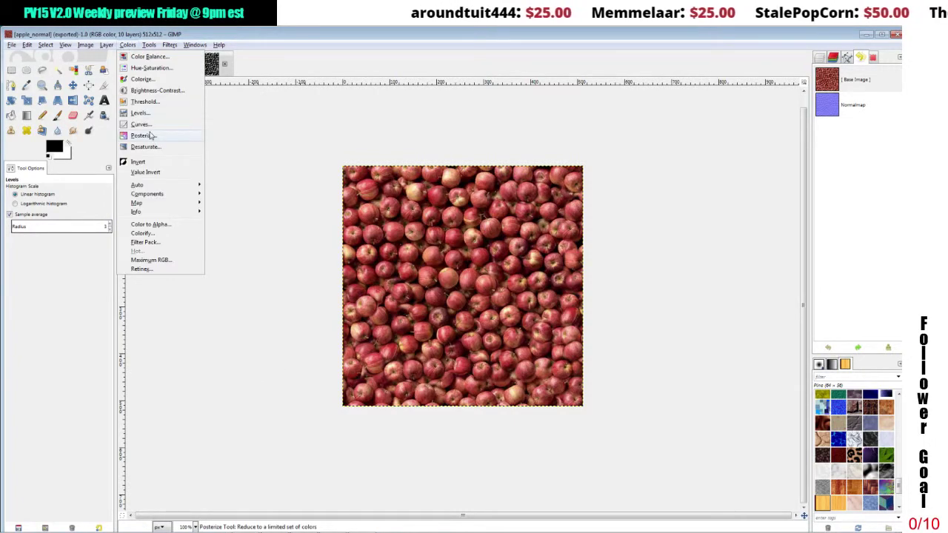
left_click(145, 147)
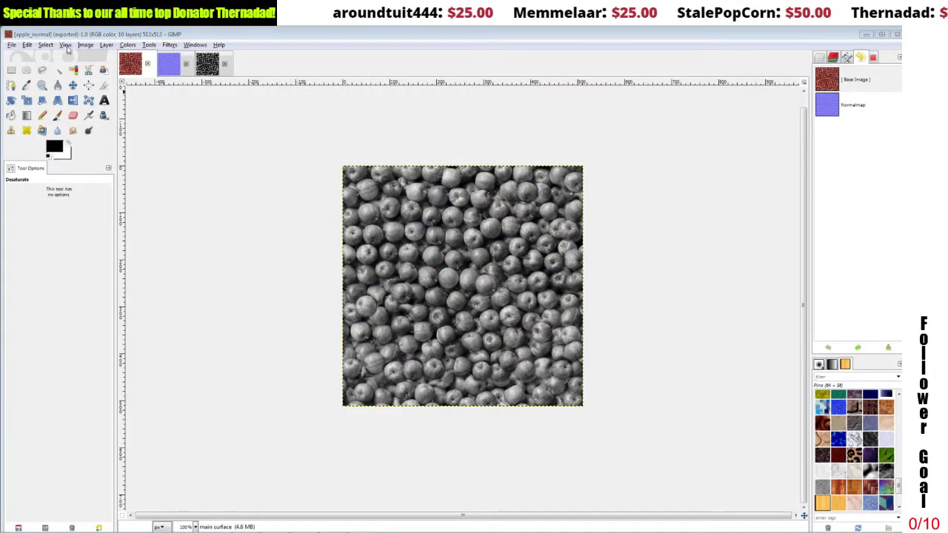
left_click(26, 46)
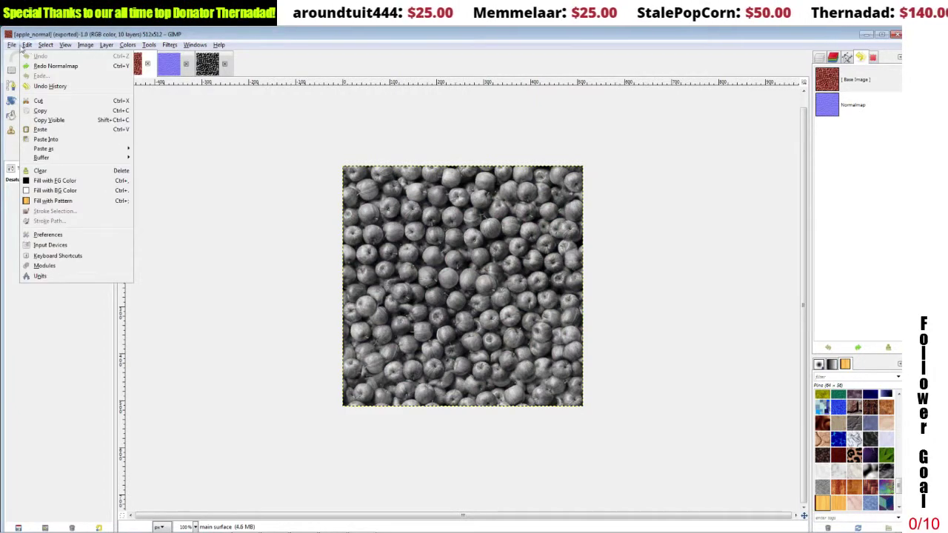
mouse_move(14, 47)
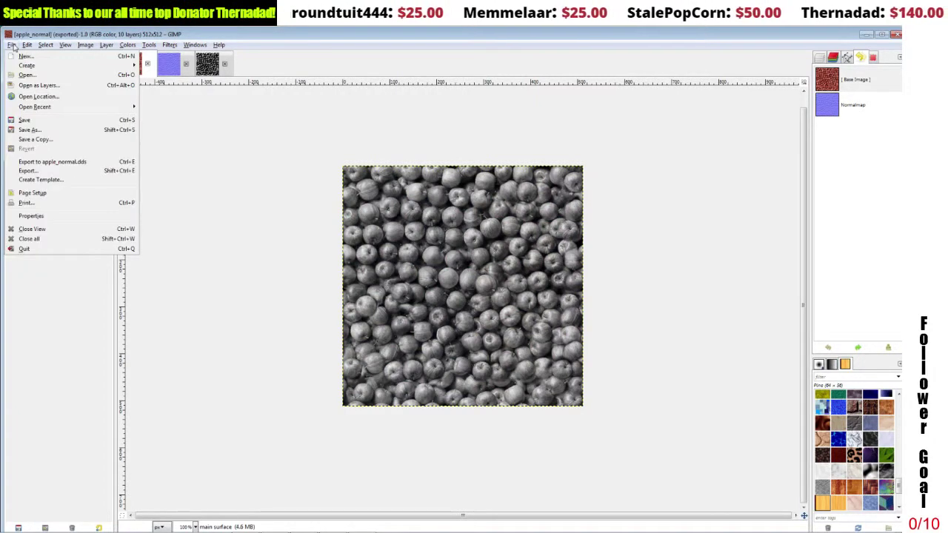
Step: Export the greyscale apples over apple_specular.dds in fillPlanes, accepting the DDS settings
left_click(24, 130)
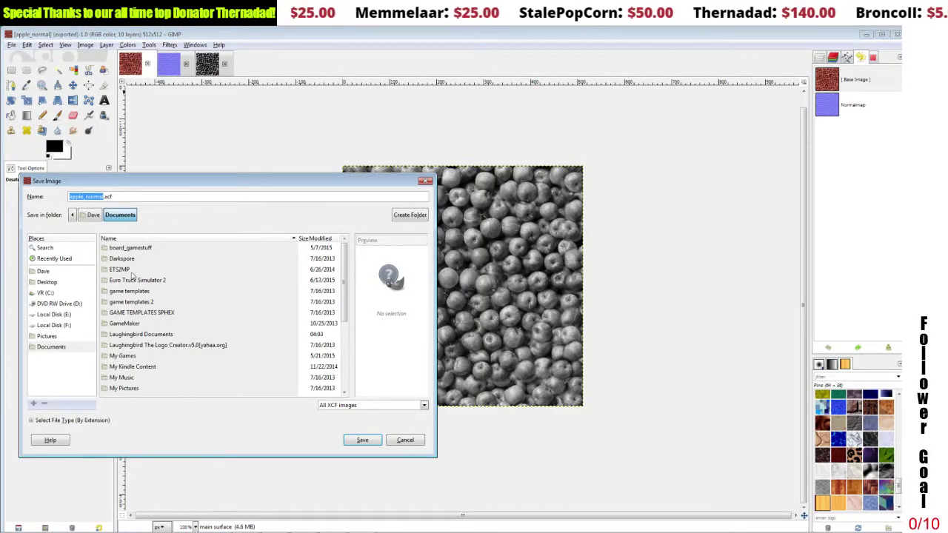
left_click(401, 439)
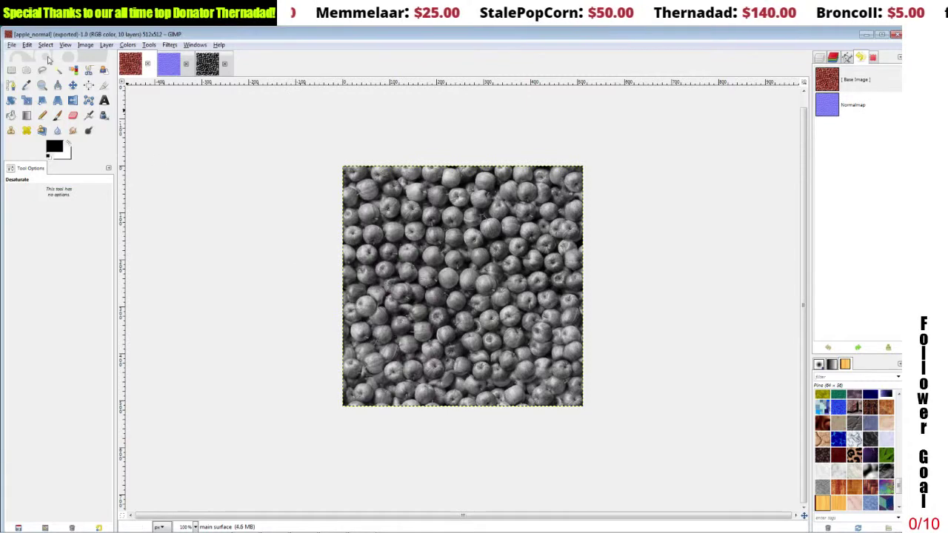
left_click(12, 45)
left_click(31, 164)
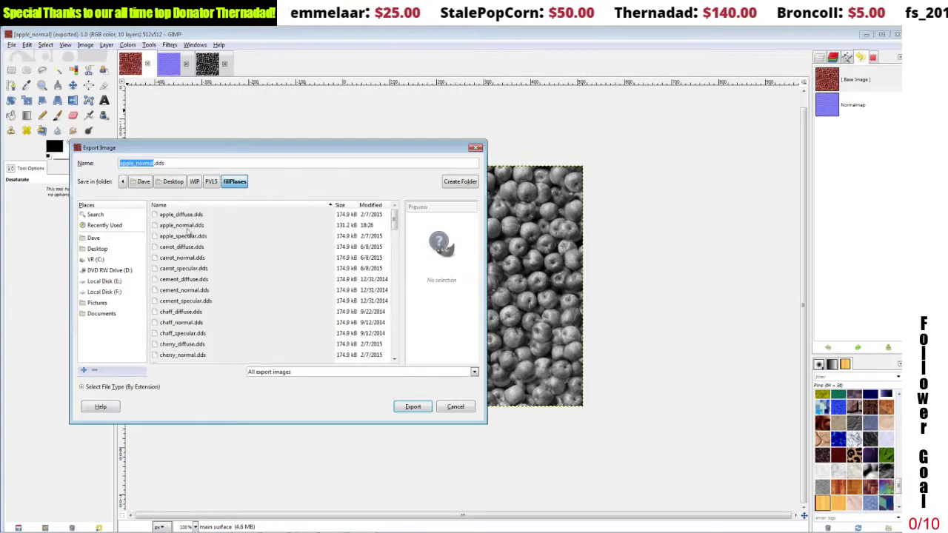
left_click(140, 164)
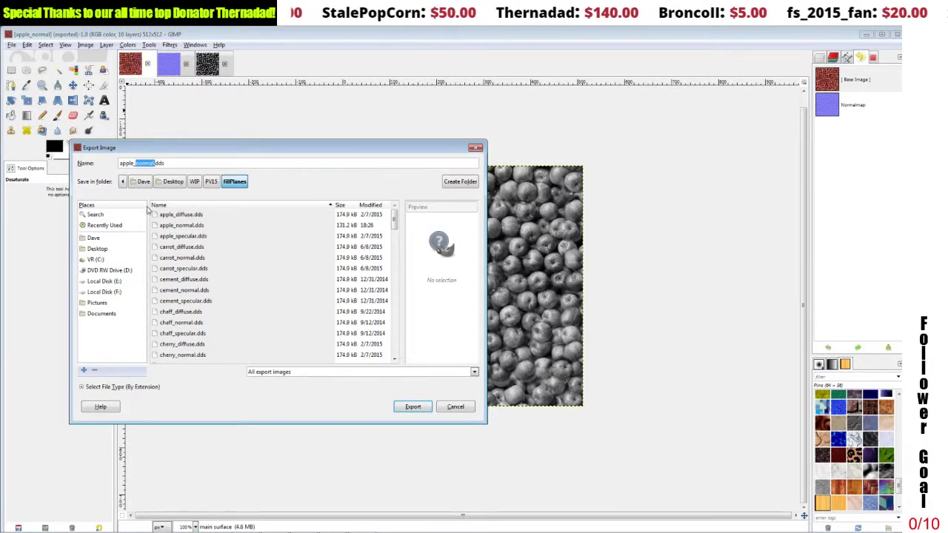
left_click(167, 236)
left_click(417, 409)
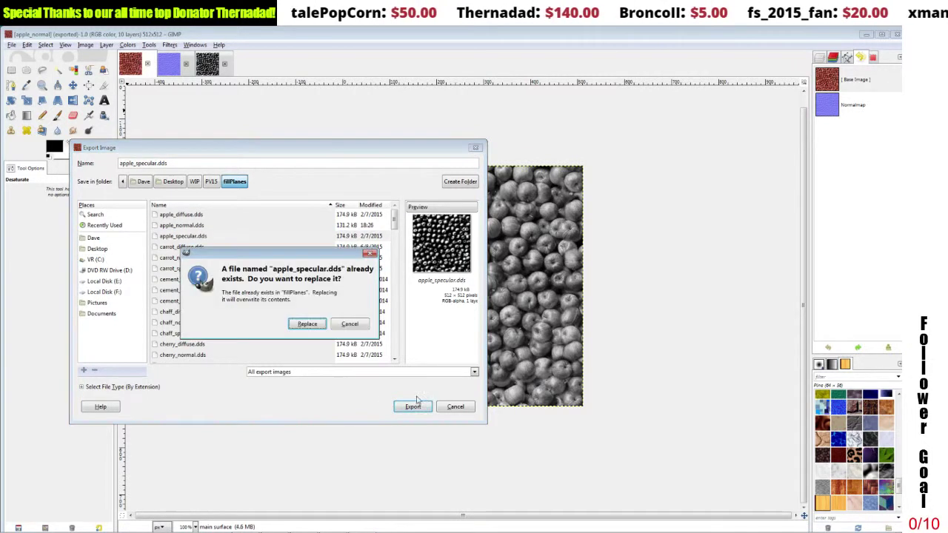
left_click(308, 323)
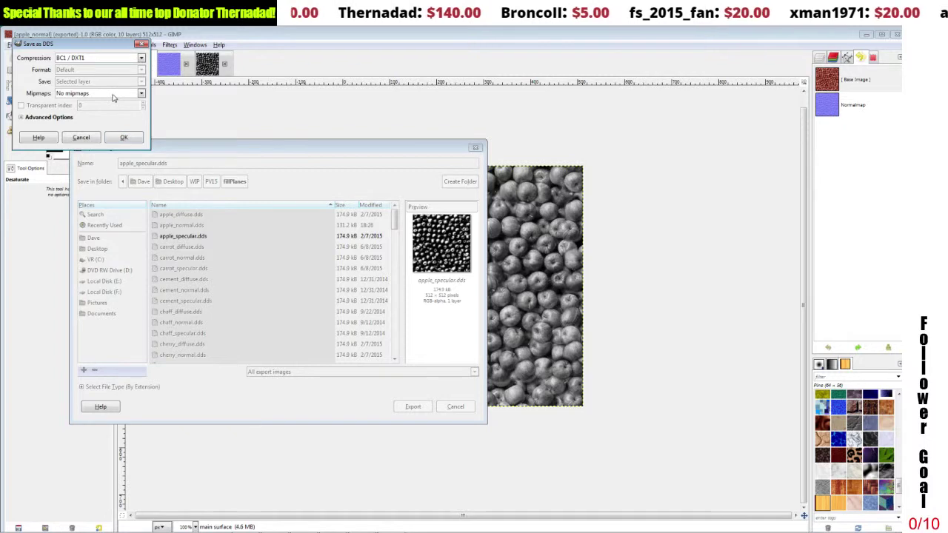
left_click(124, 139)
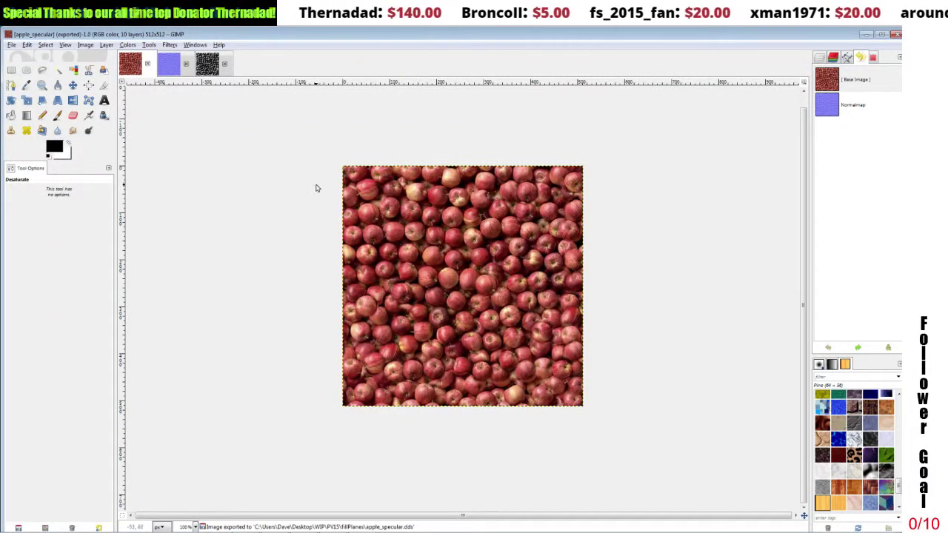
Step: Desaturate the apple image after dismissing Levels unchanged
left_click(128, 45)
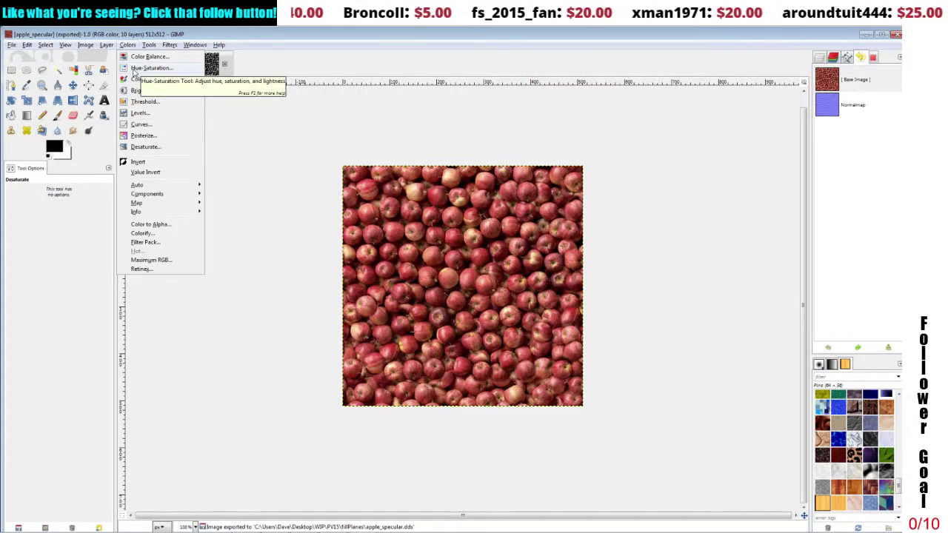
left_click(140, 113)
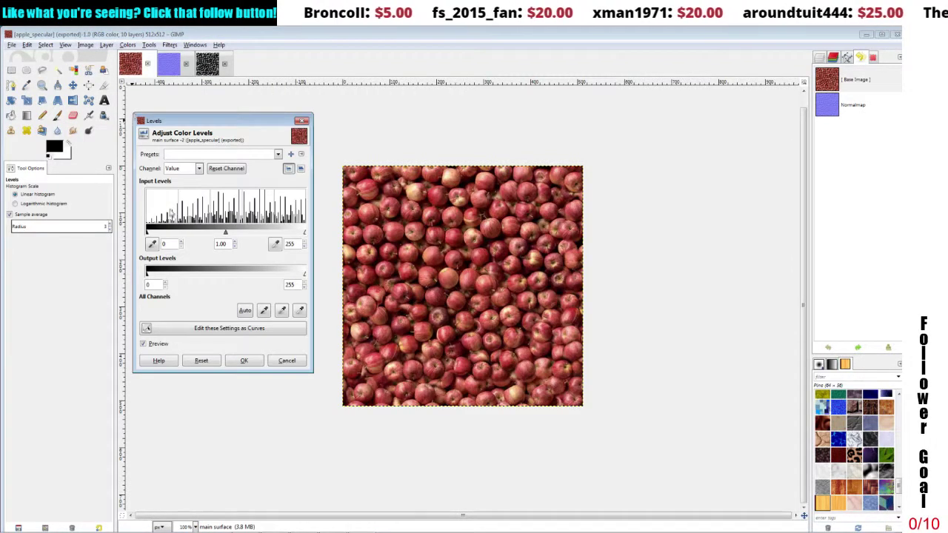
left_click(286, 361)
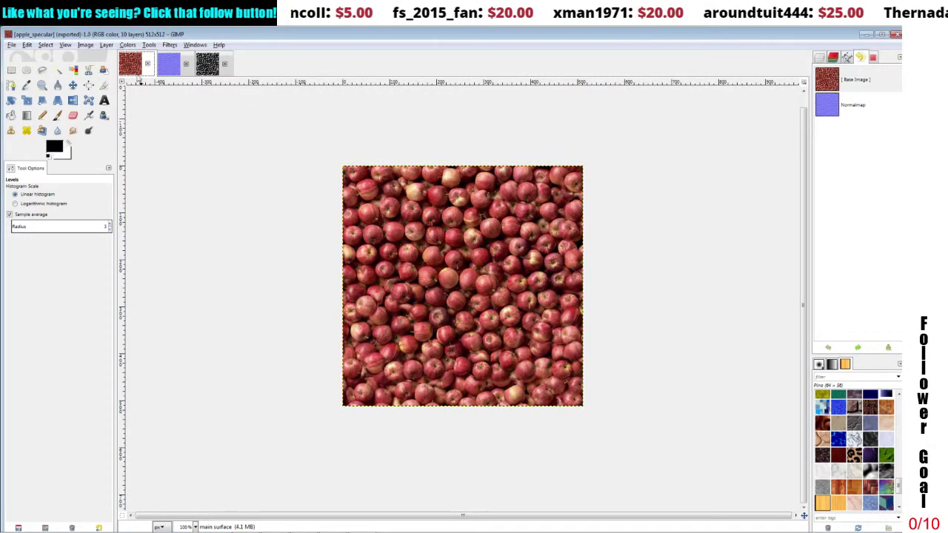
left_click(129, 45)
left_click(148, 147)
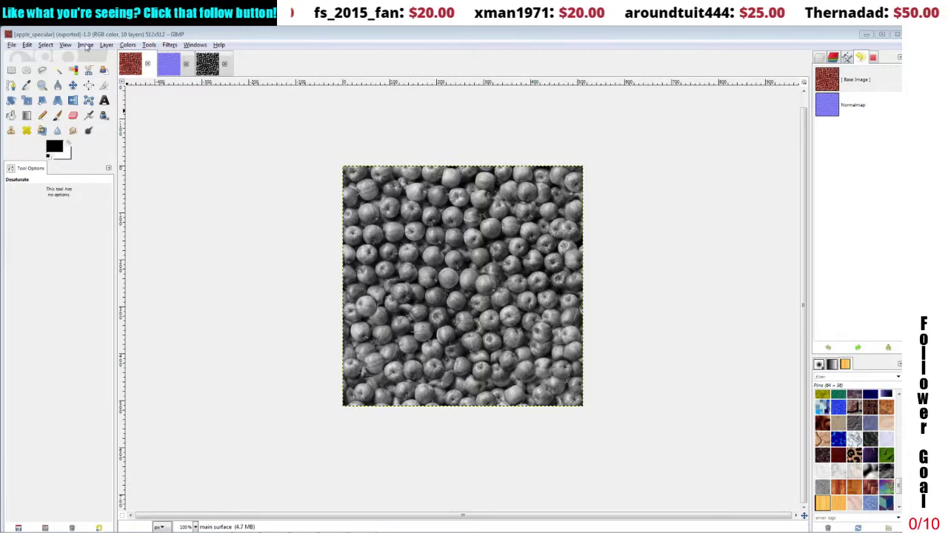
Step: Merge the visible layers into a single layer via Image > Merge Visible Layers
left_click(86, 46)
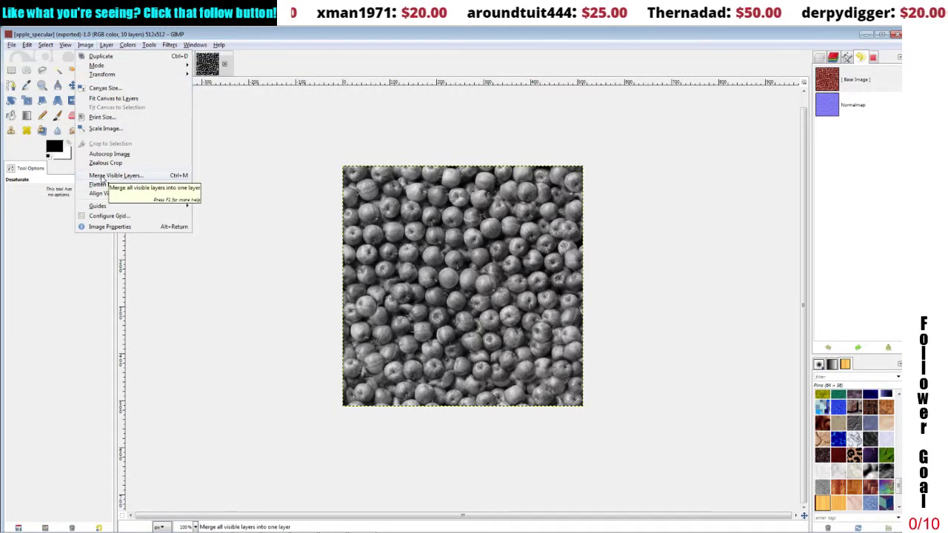
left_click(103, 177)
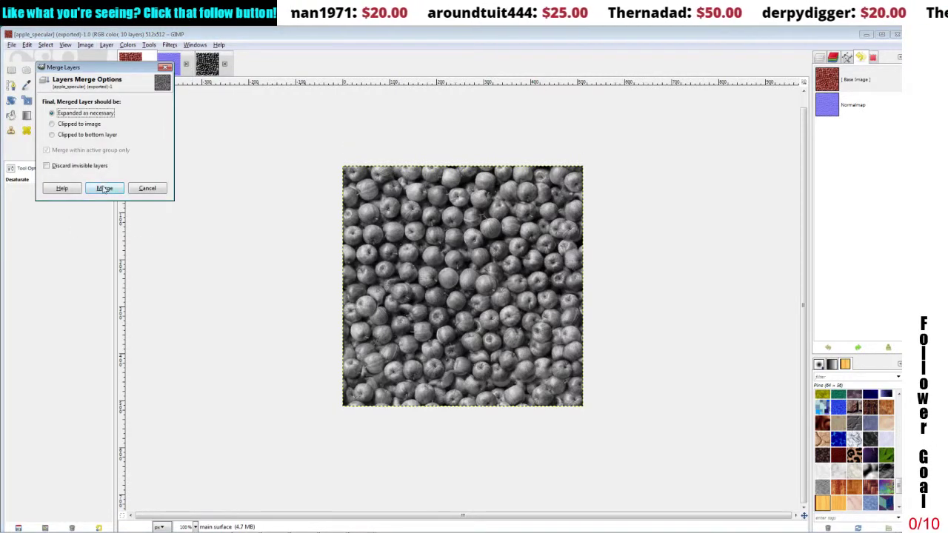
left_click(104, 189)
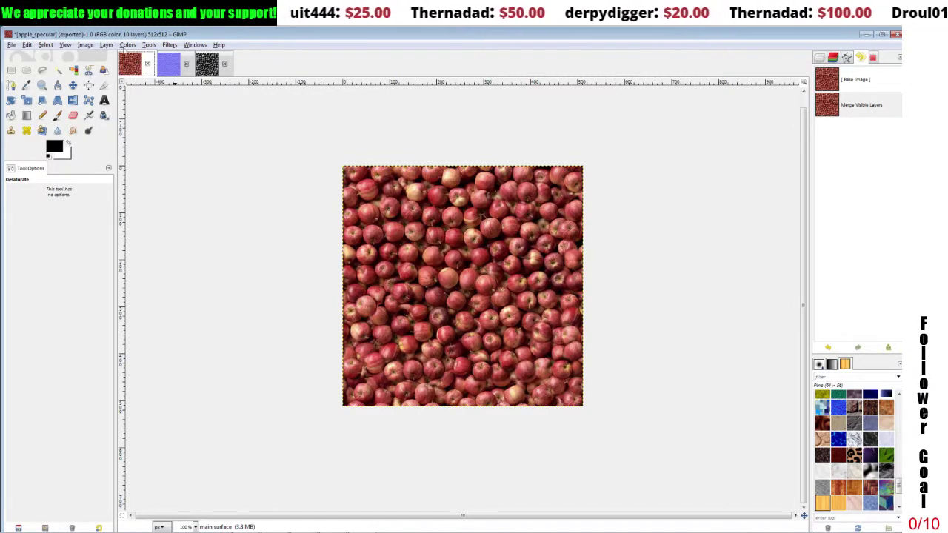
left_click(127, 45)
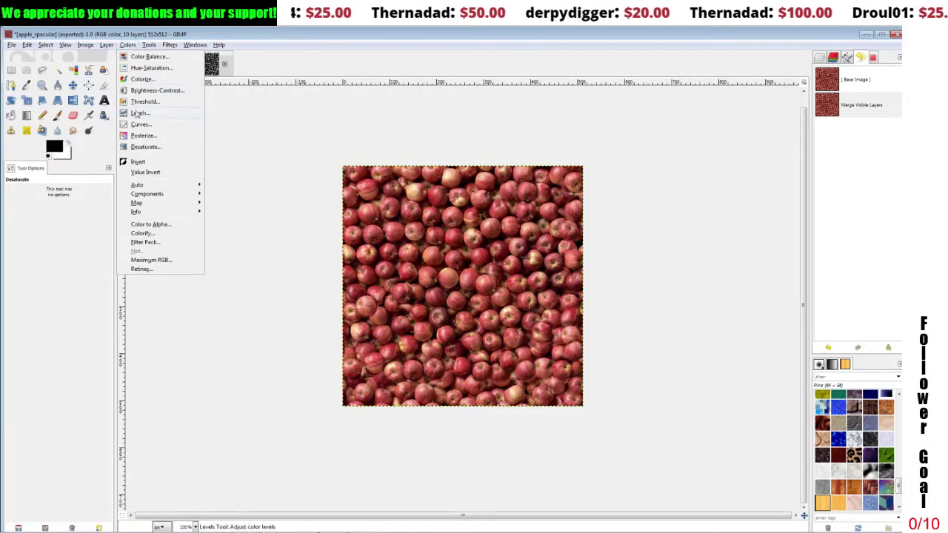
left_click(148, 146)
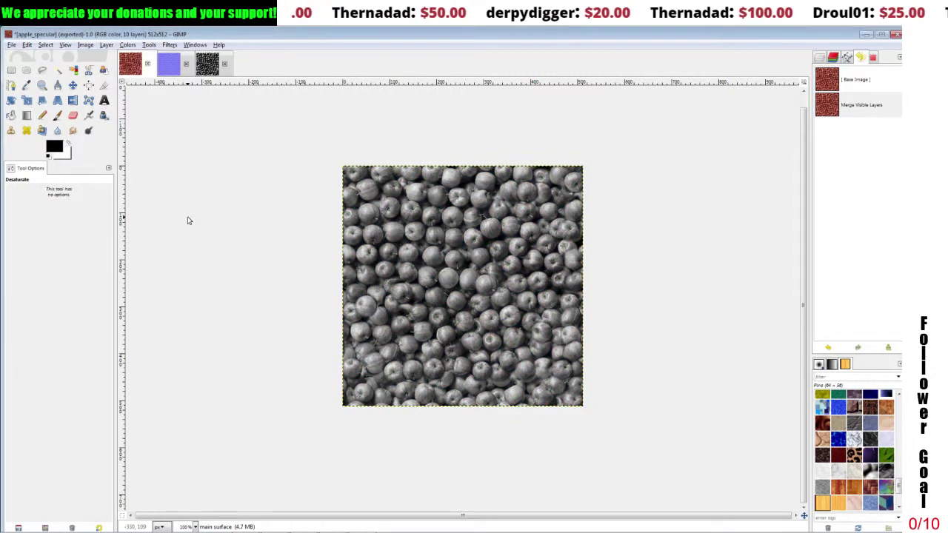
left_click(361, 524)
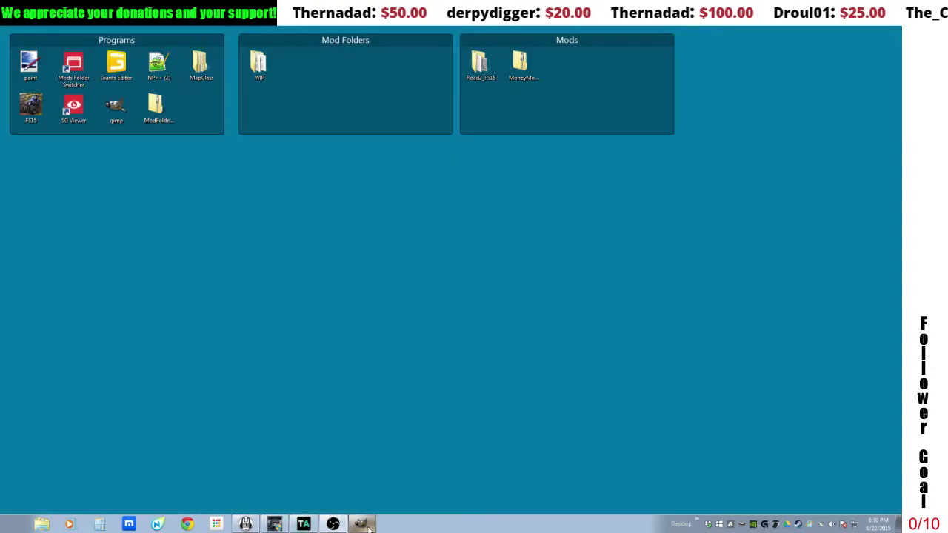
left_click(362, 524)
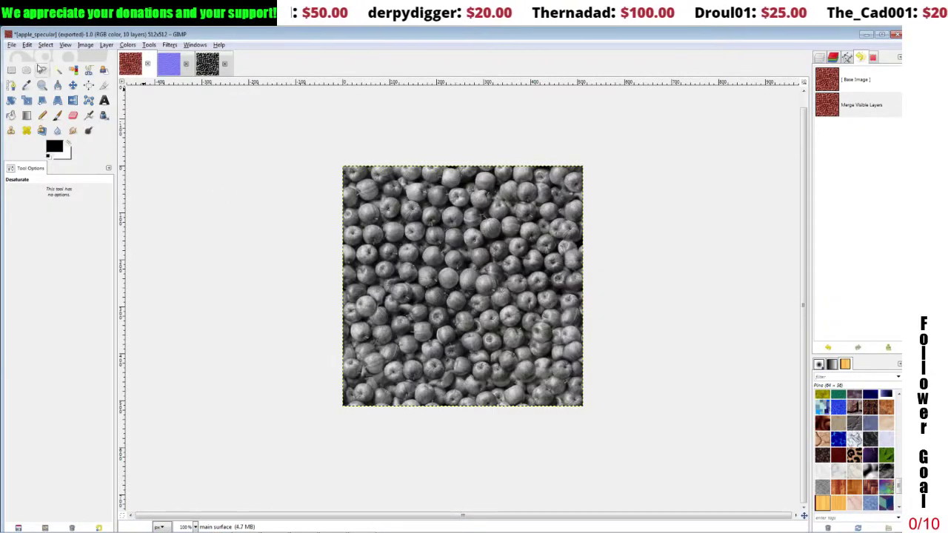
left_click(13, 45)
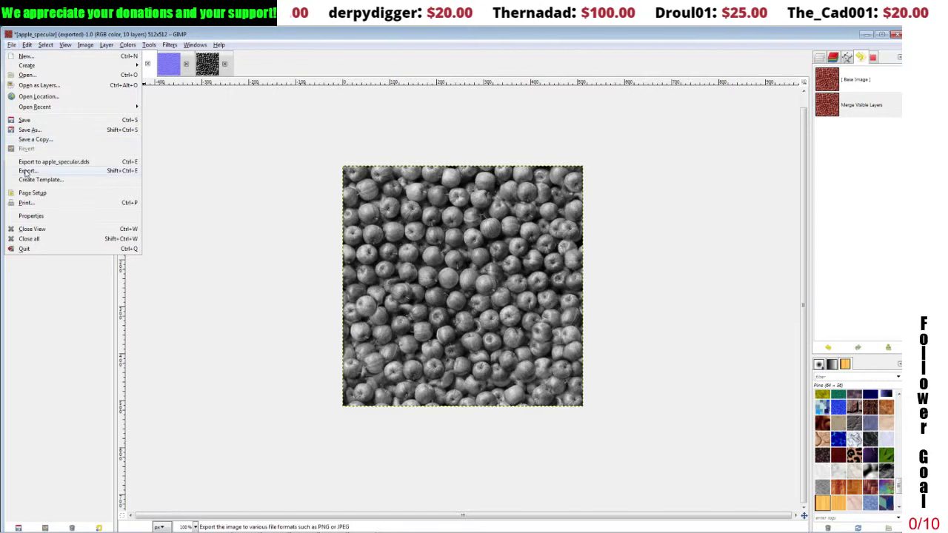
left_click(52, 57)
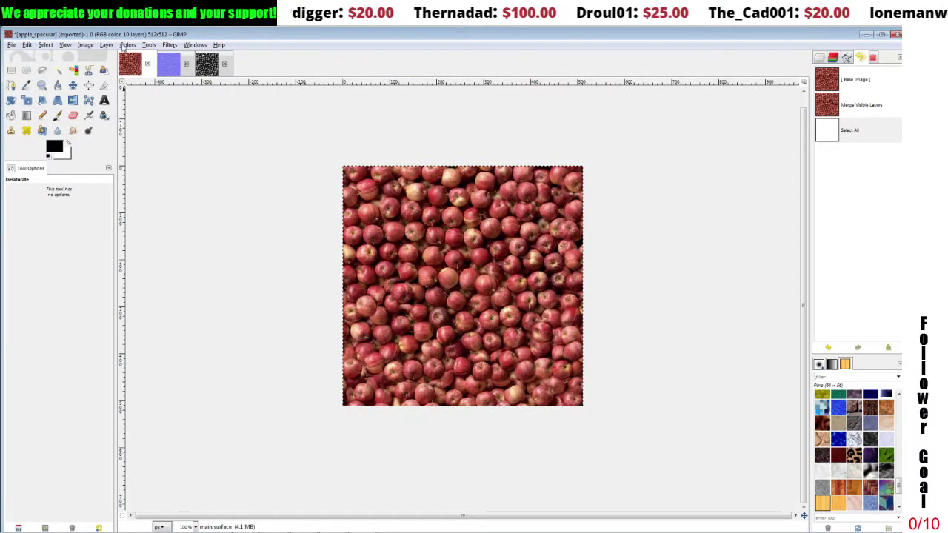
left_click(124, 46)
left_click(129, 153)
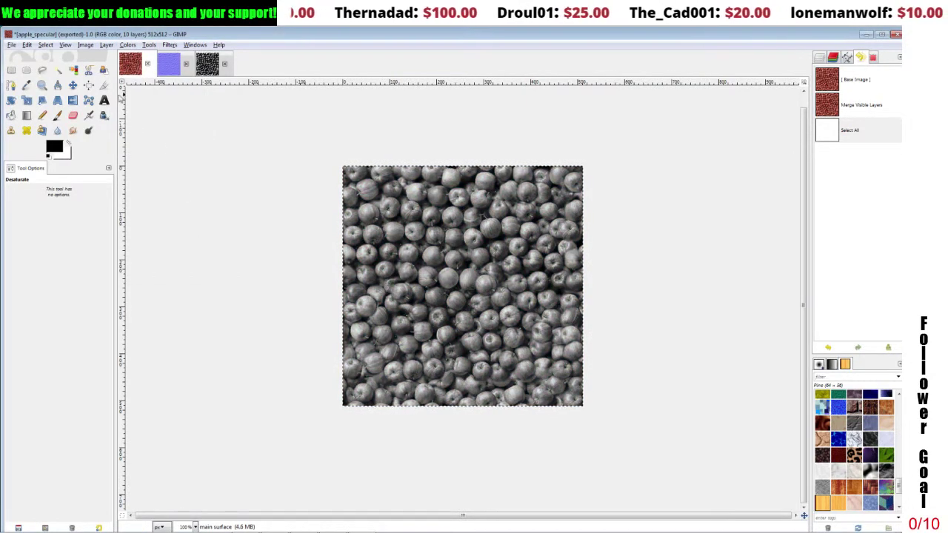
left_click(133, 46)
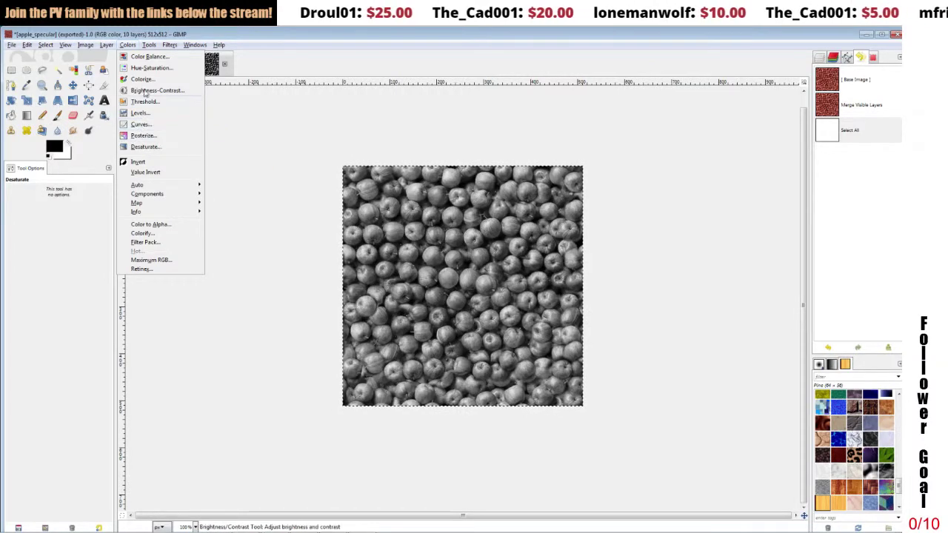
left_click(64, 36)
left_click(46, 46)
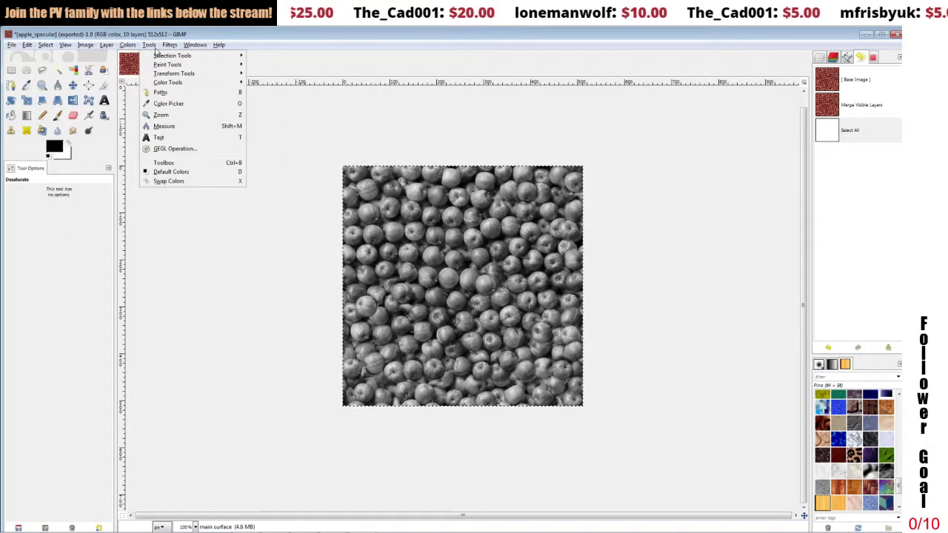
left_click(151, 45)
left_click(152, 46)
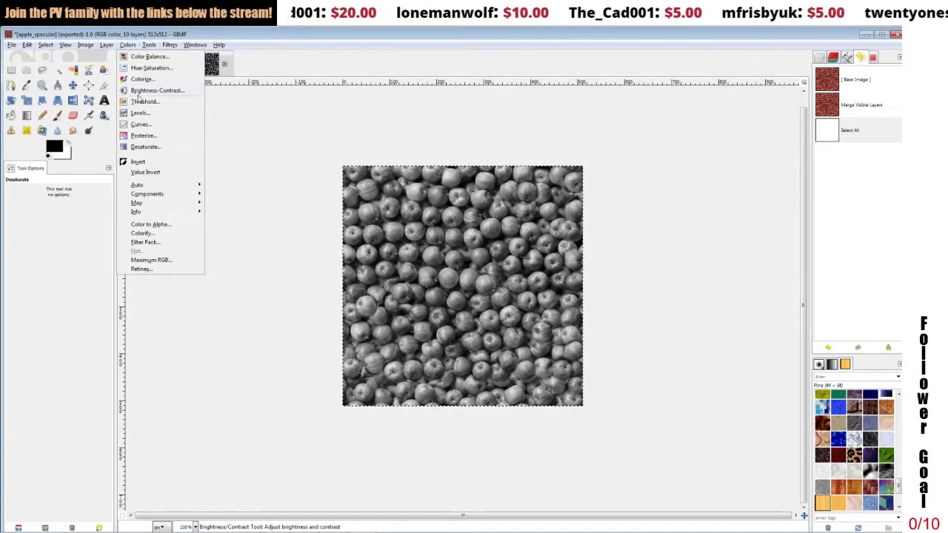
Step: Desaturate the apple specular texture, then open Levels and cancel it unchanged
left_click(155, 146)
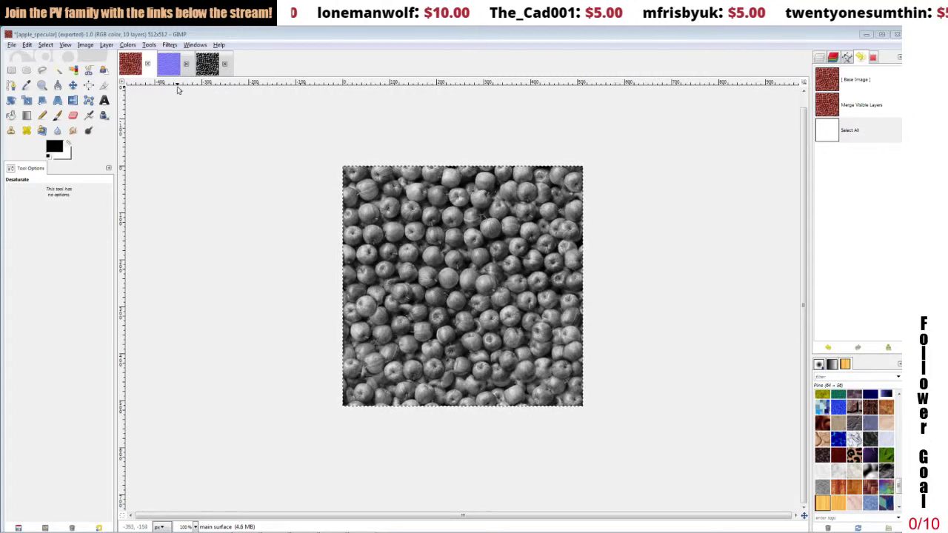
left_click(131, 46)
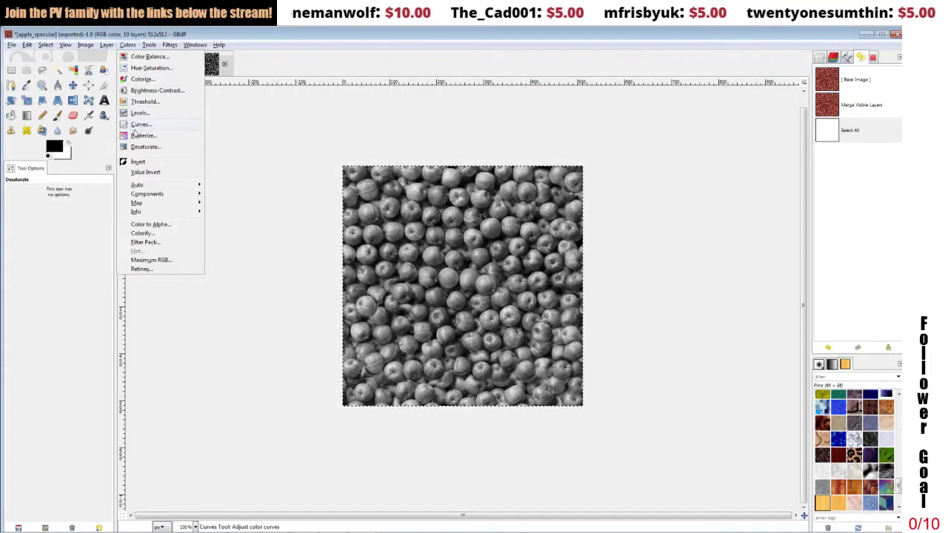
left_click(139, 113)
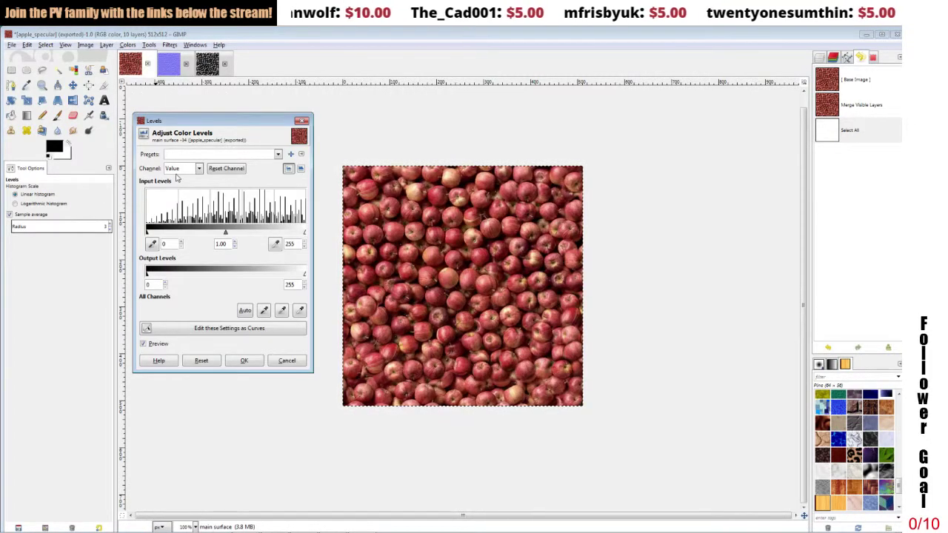
left_click(277, 154)
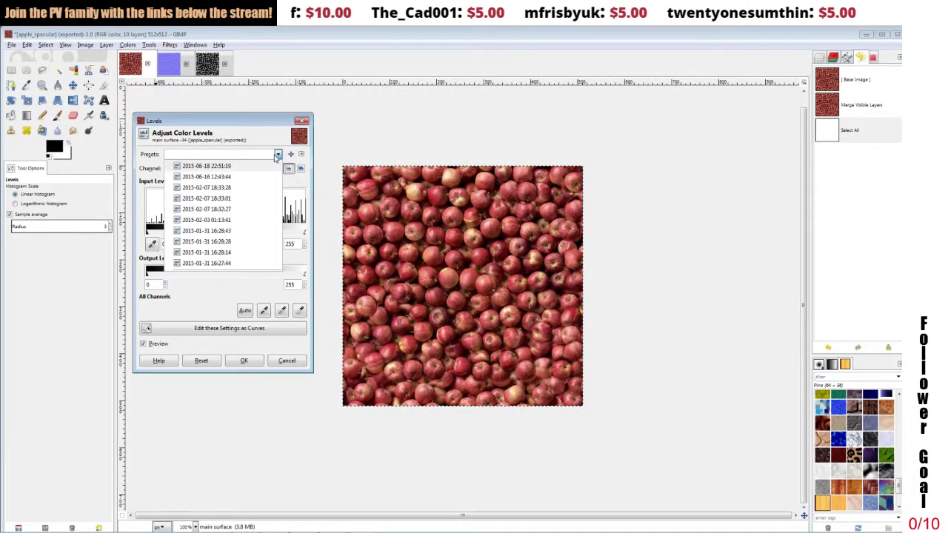
left_click(277, 155)
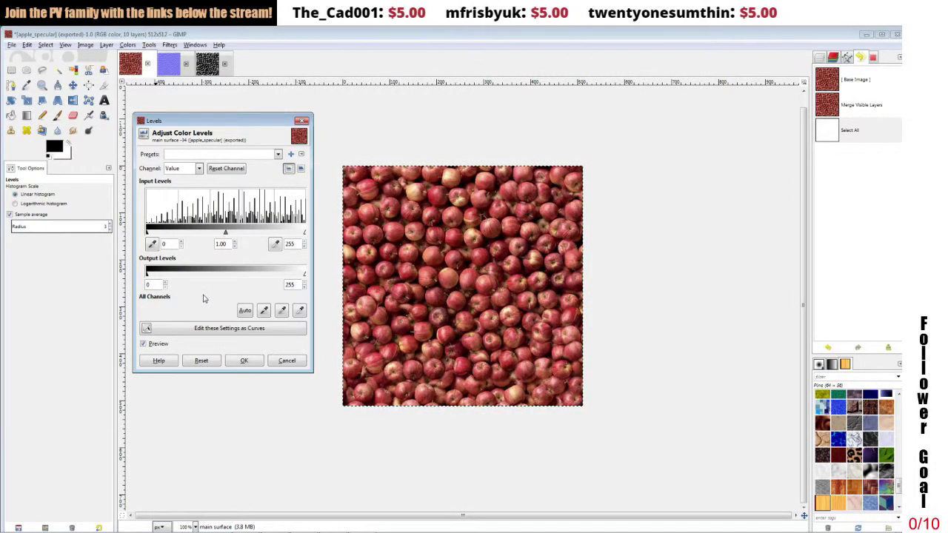
left_click(282, 361)
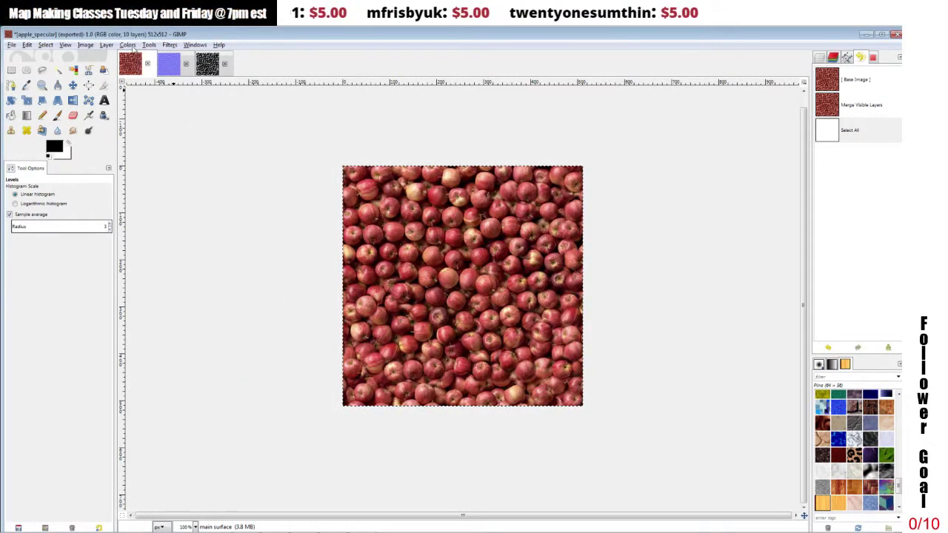
Step: Desaturate the texture again, merge its visible layers, and quit GIMP
left_click(132, 45)
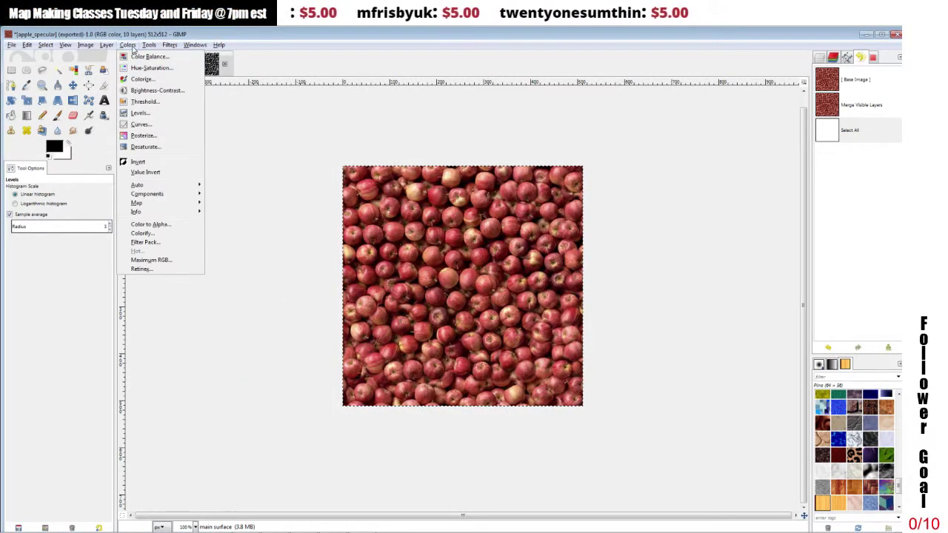
left_click(138, 147)
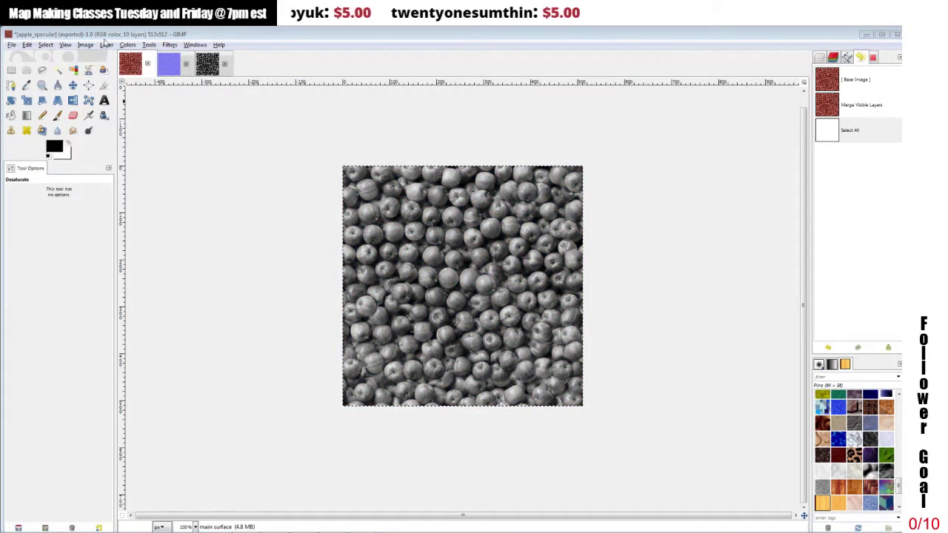
left_click(85, 45)
left_click(104, 176)
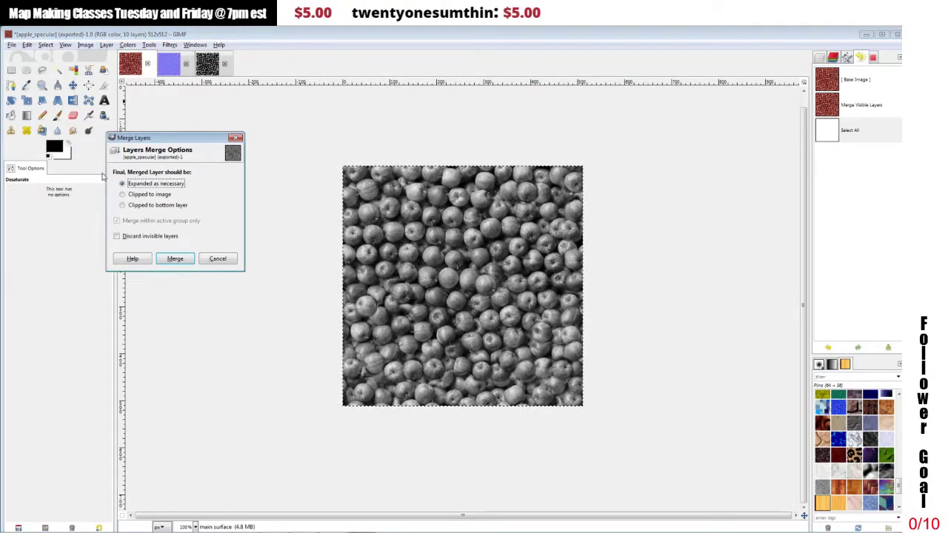
left_click(171, 257)
left_click(896, 34)
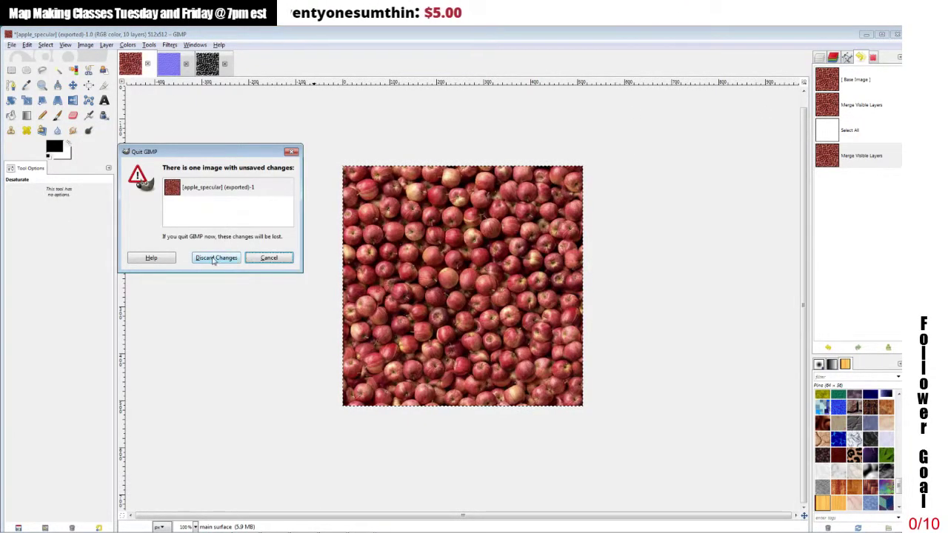
Step: Discard the unsaved changes, relaunch GIMP, and open apple_diffuse.dds with mipmaps loaded
left_click(213, 257)
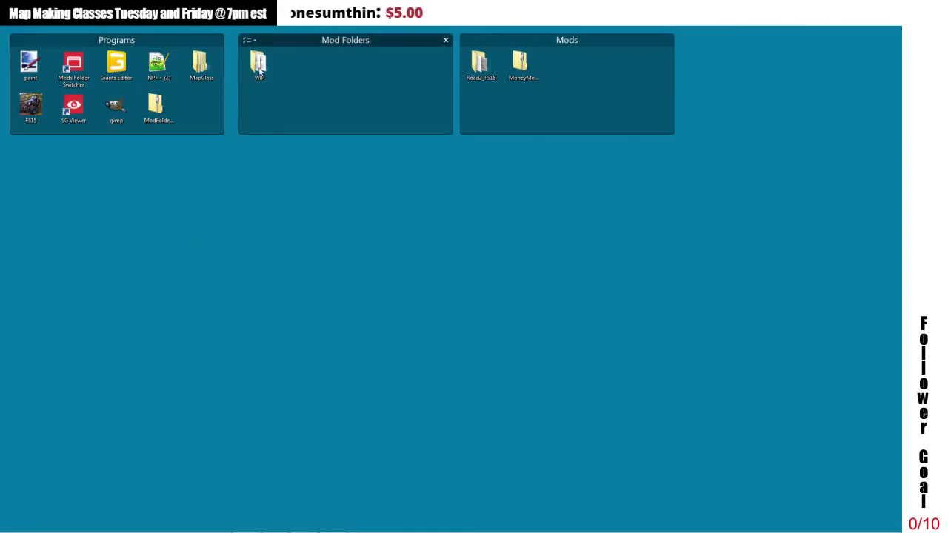
double_click(116, 105)
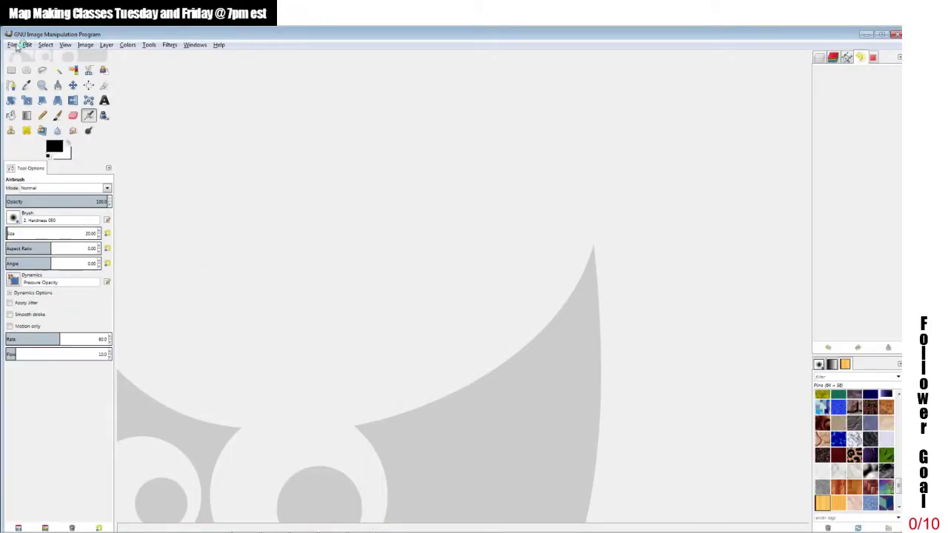
left_click(13, 45)
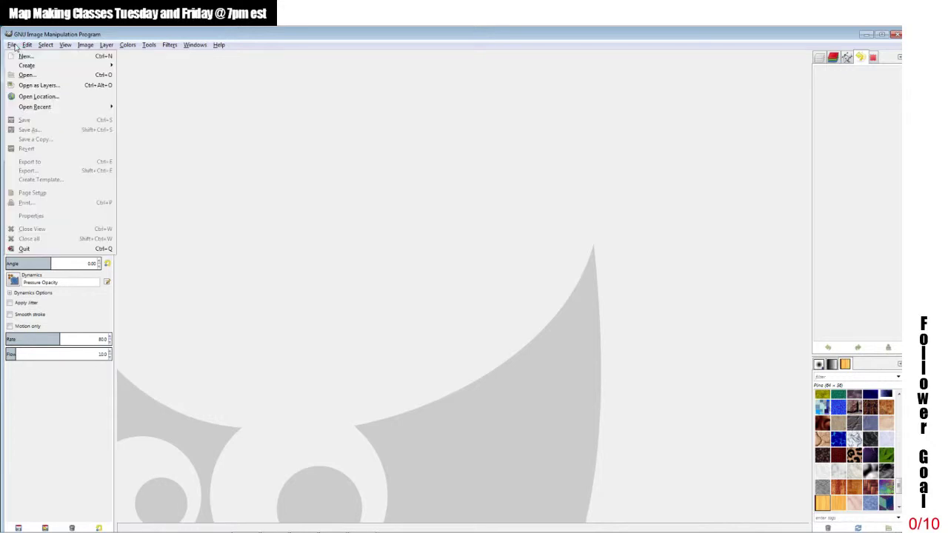
left_click(25, 76)
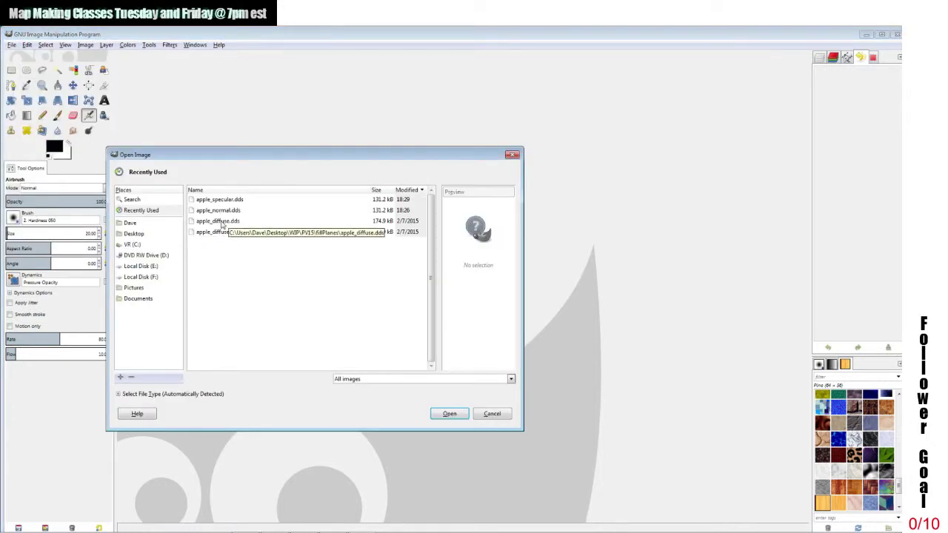
left_click(222, 221)
left_click(449, 414)
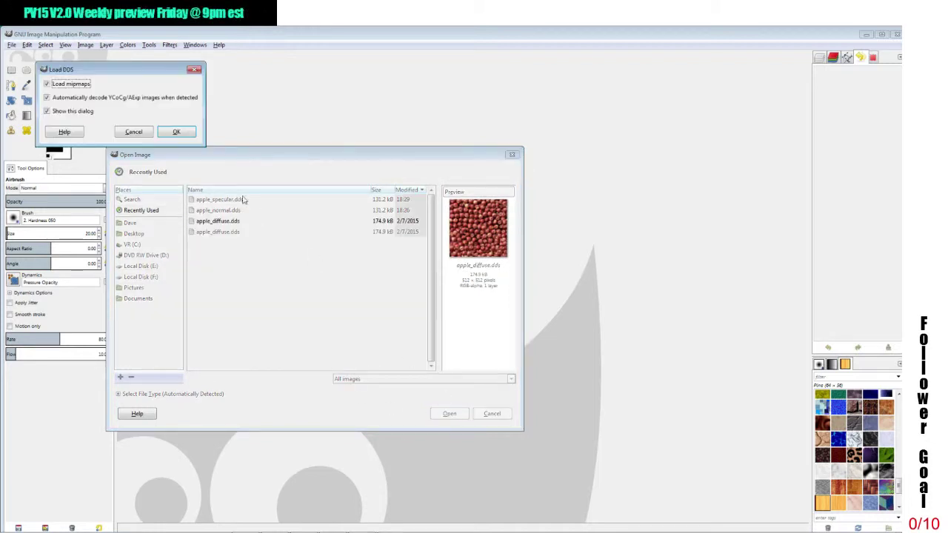
left_click(185, 132)
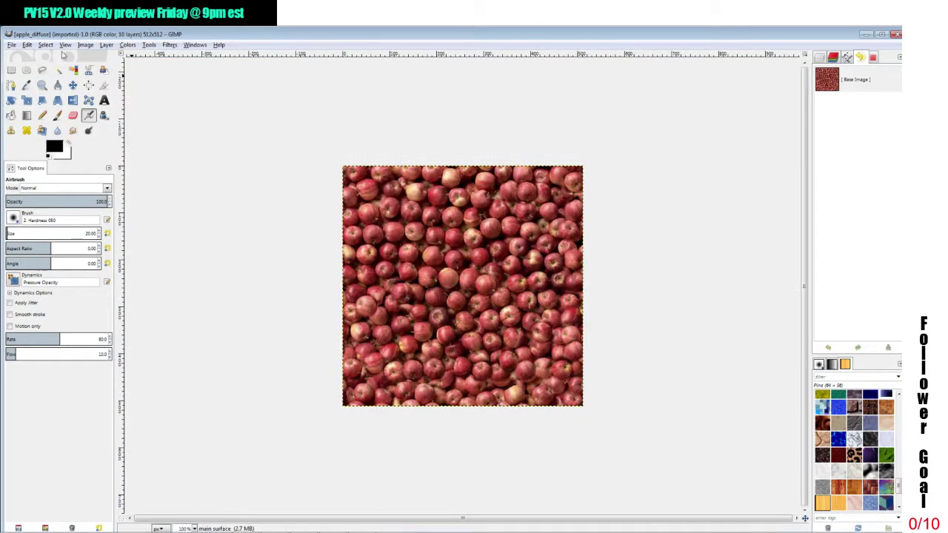
Step: Desaturate the apple diffuse texture and merge its visible layers
left_click(105, 46)
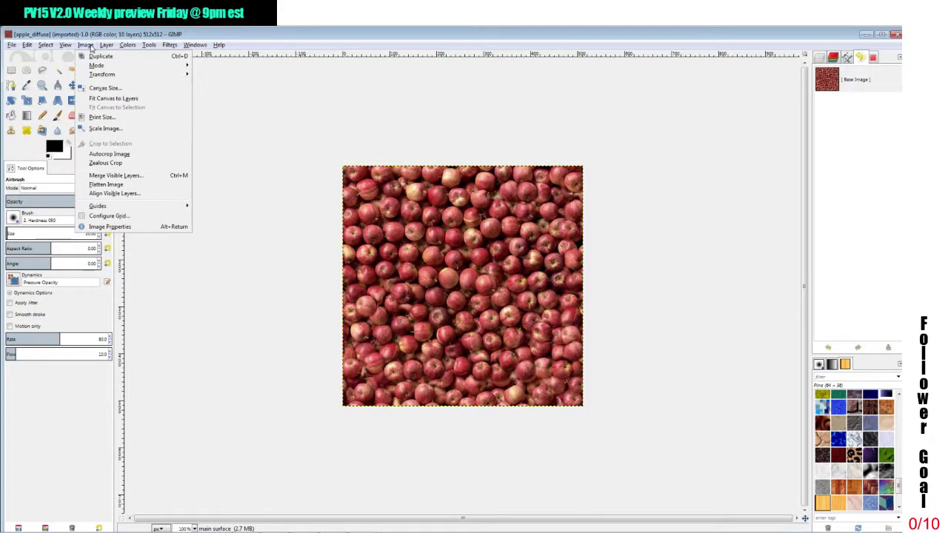
mouse_move(126, 47)
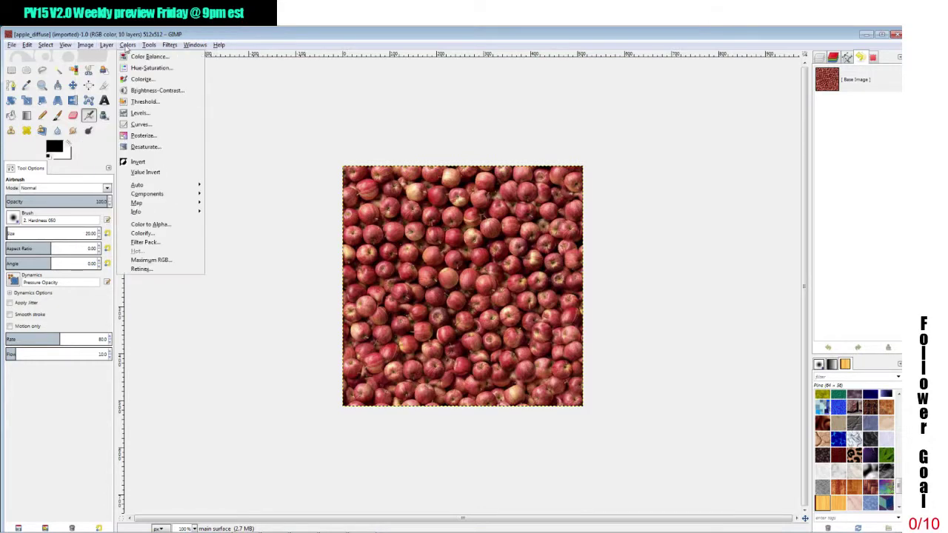
left_click(129, 148)
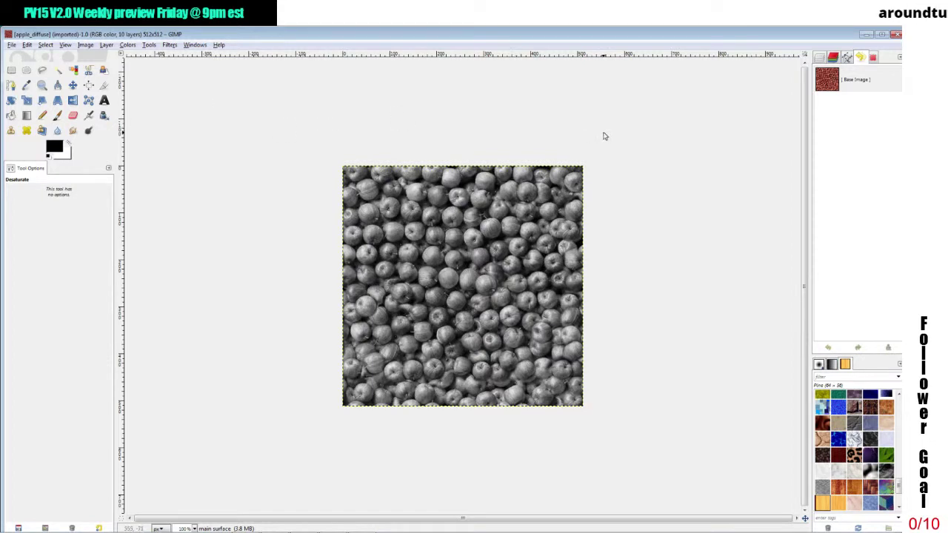
left_click(85, 45)
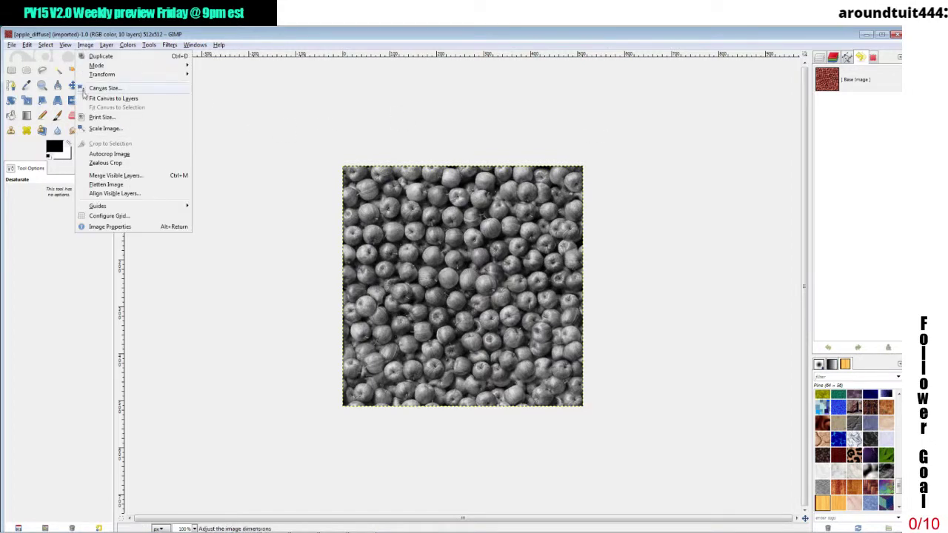
left_click(115, 175)
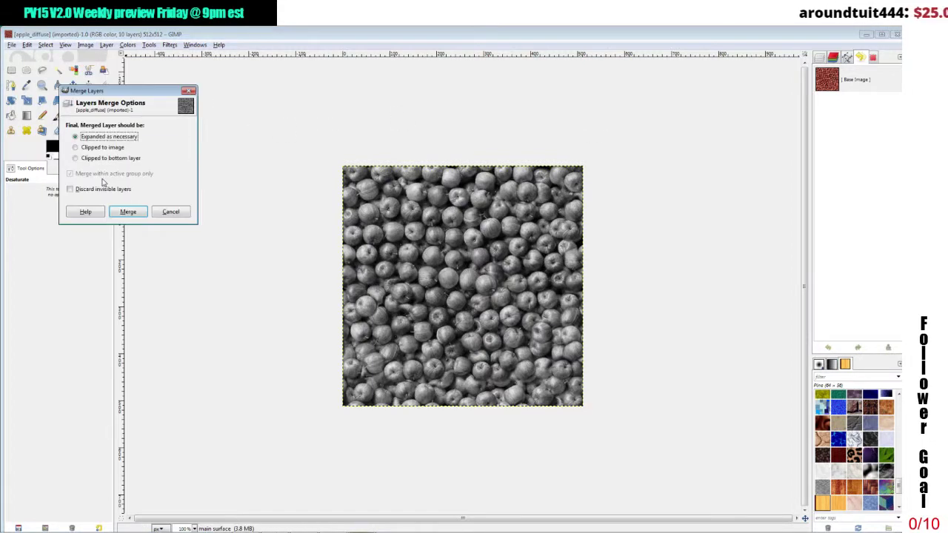
left_click(128, 212)
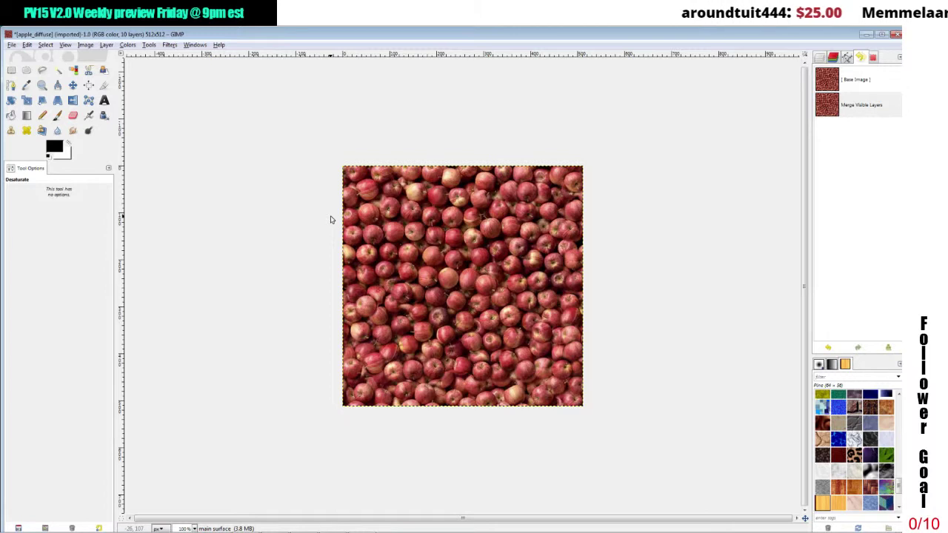
Step: Desaturate the merged apple diffuse texture once more
left_click(86, 45)
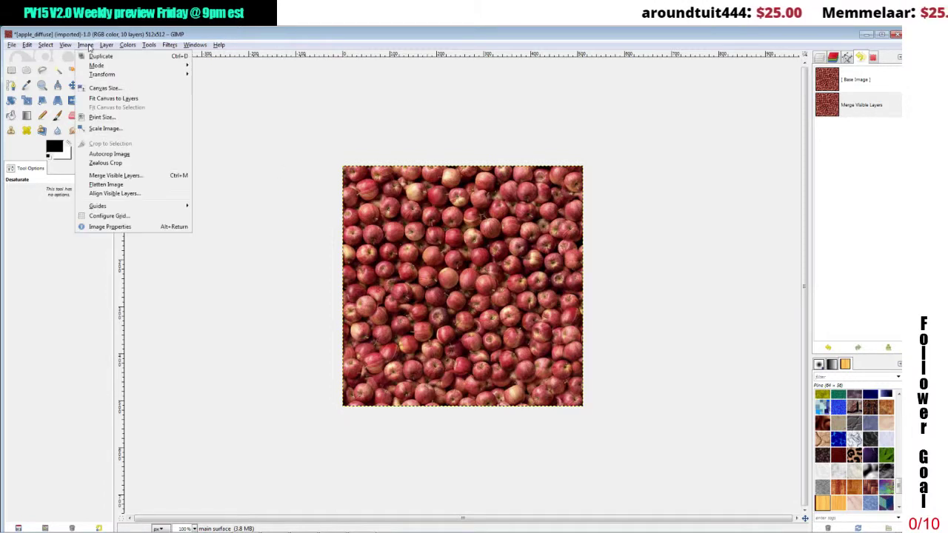
mouse_move(127, 45)
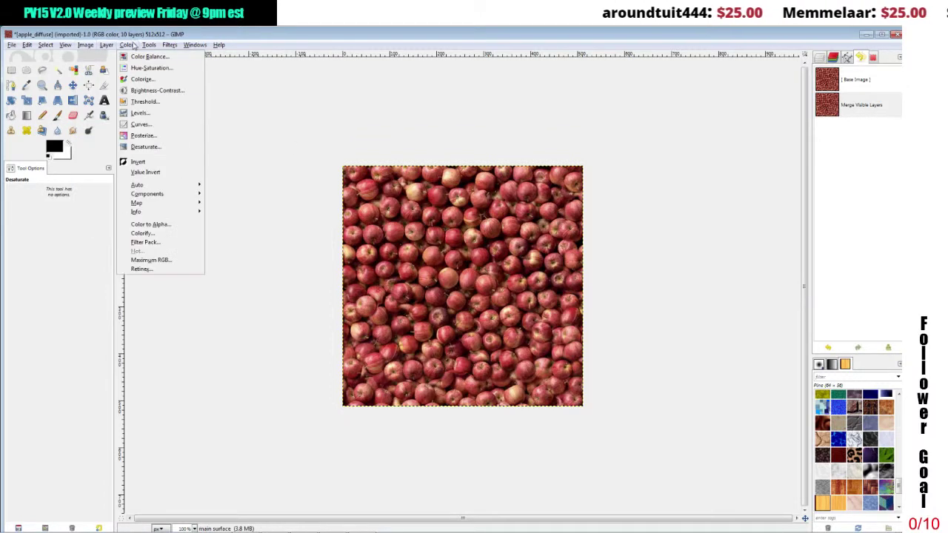
left_click(138, 148)
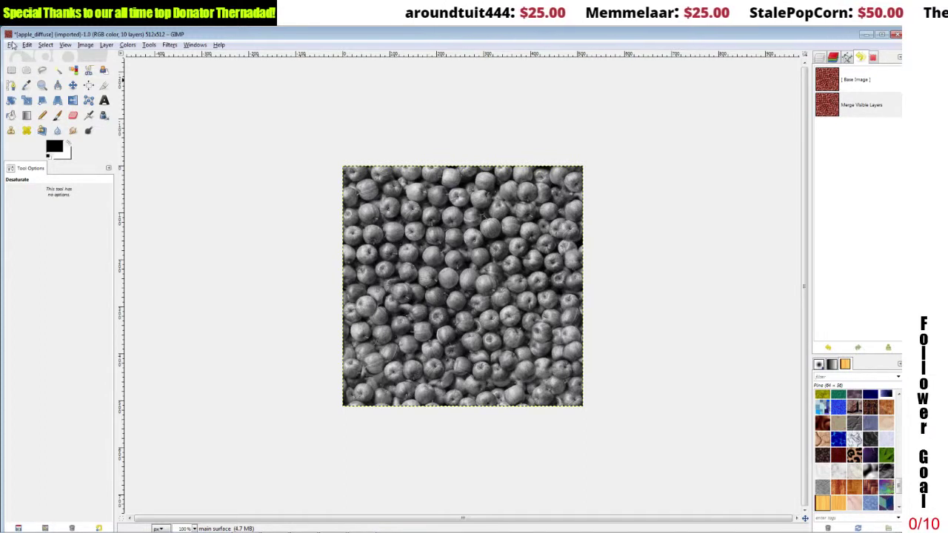
Step: Desaturate apple_diffuse to greyscale using the Lightness mode
left_click(45, 44)
left_click(51, 57)
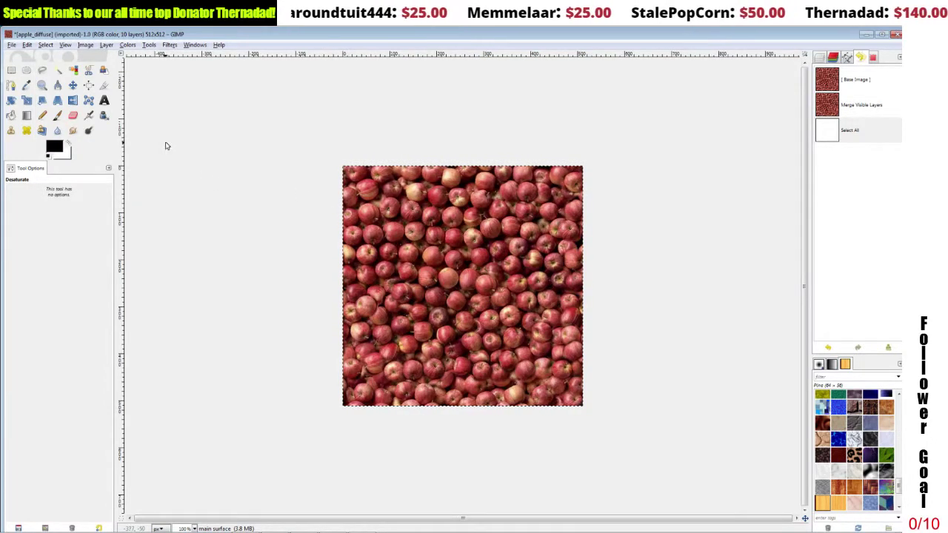
left_click(85, 44)
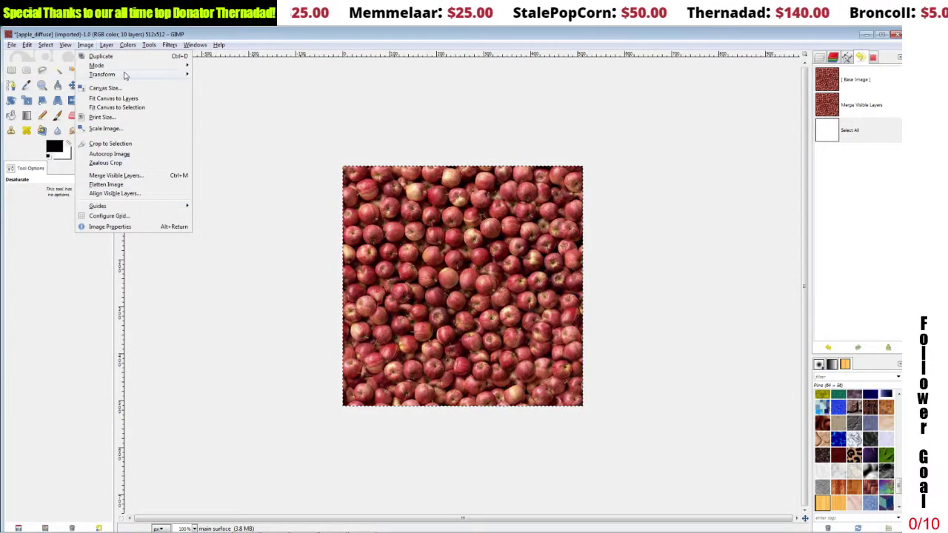
mouse_move(129, 45)
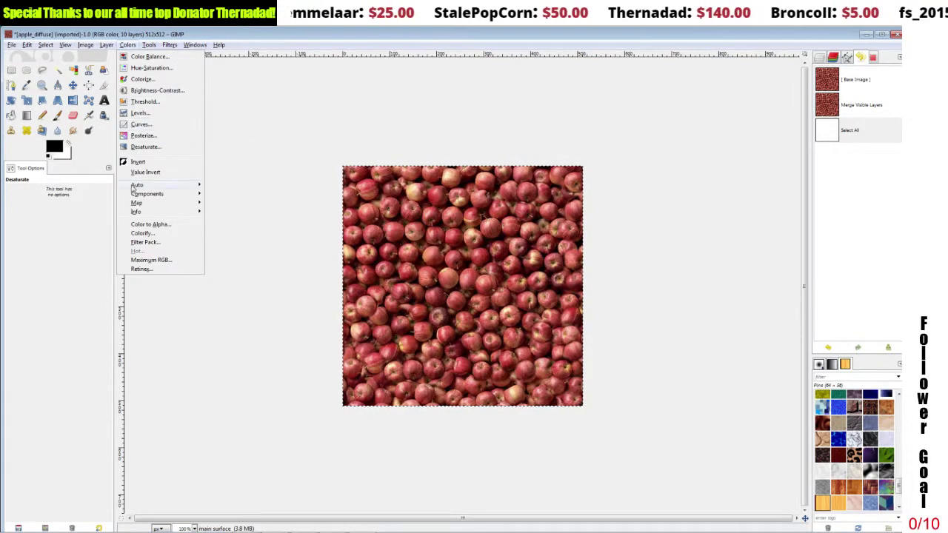
left_click(145, 148)
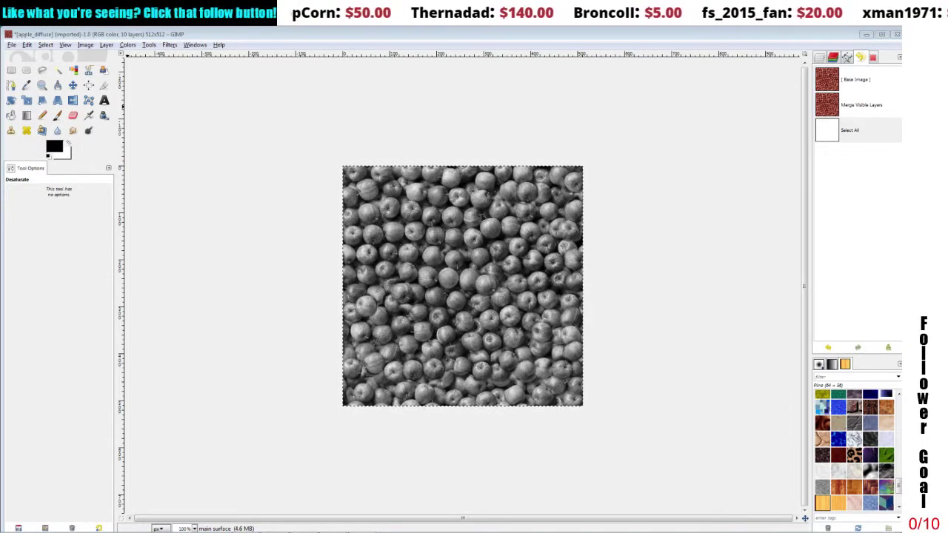
left_click_drag(229, 86, 213, 73)
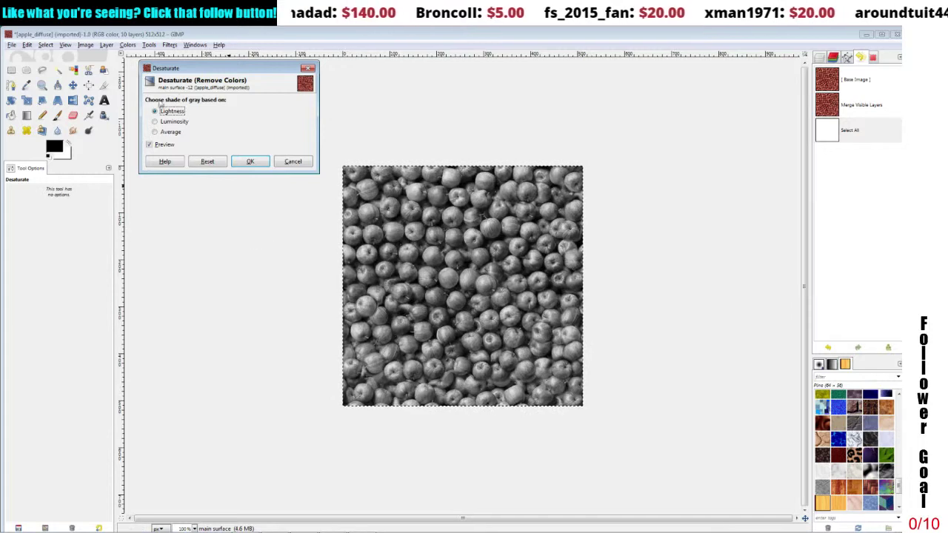
left_click(250, 163)
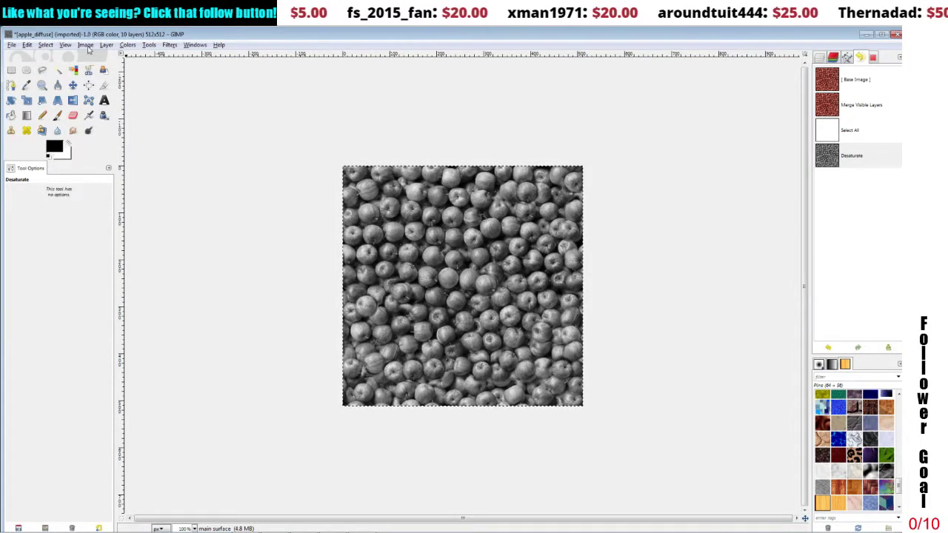
left_click(86, 46)
Step: Merge the greyscale apple_diffuse visible layers into one layer
left_click(264, 117)
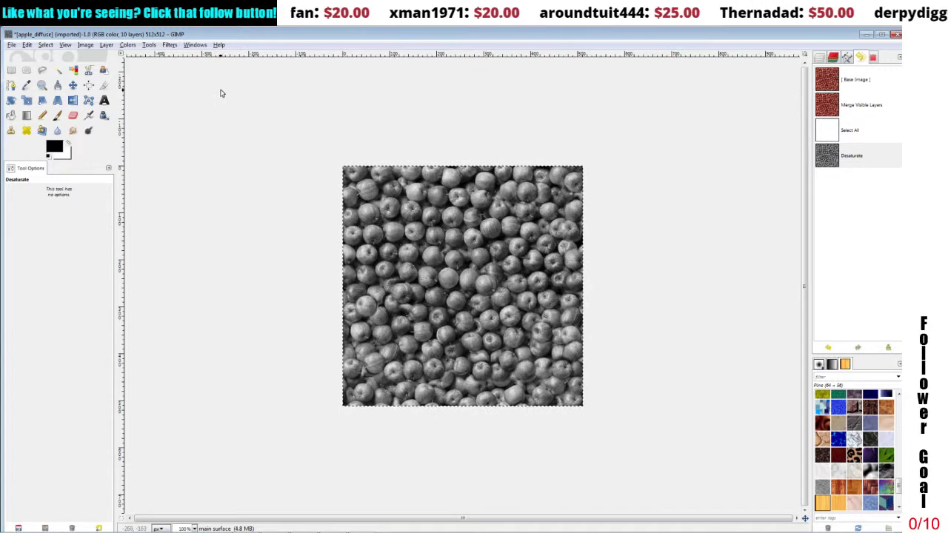
left_click(86, 45)
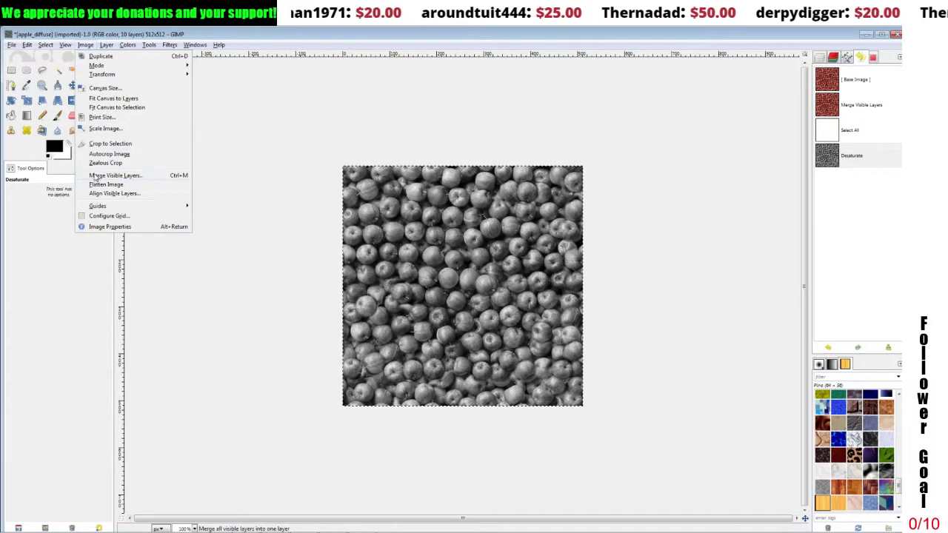
left_click(104, 175)
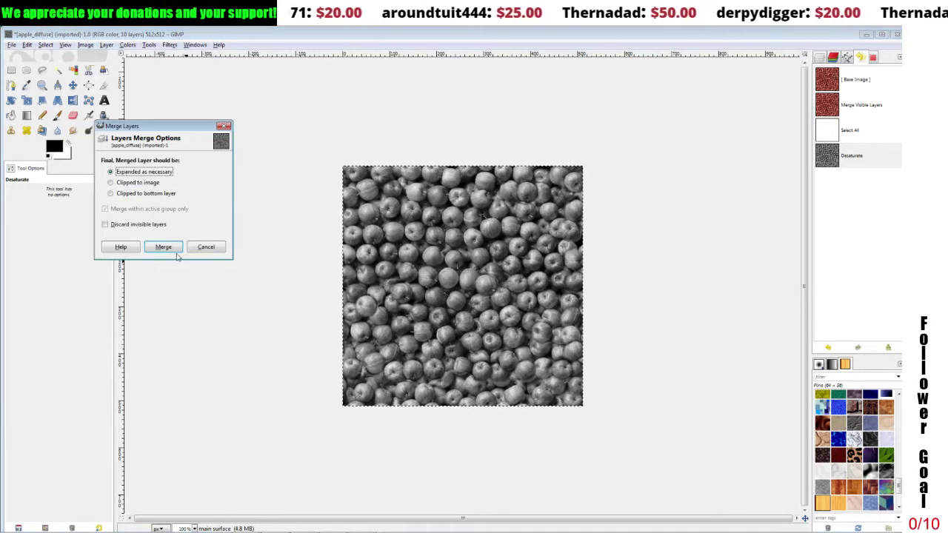
left_click(169, 250)
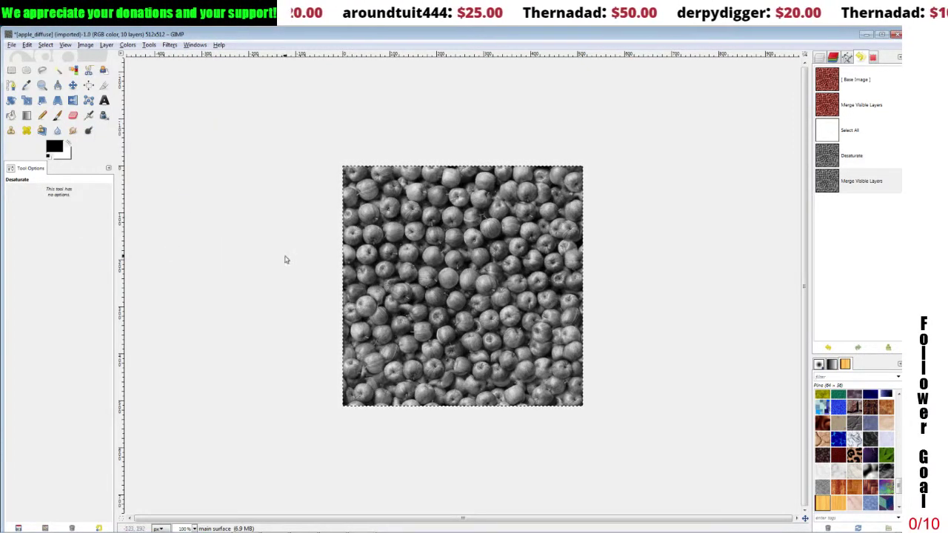
left_click(127, 45)
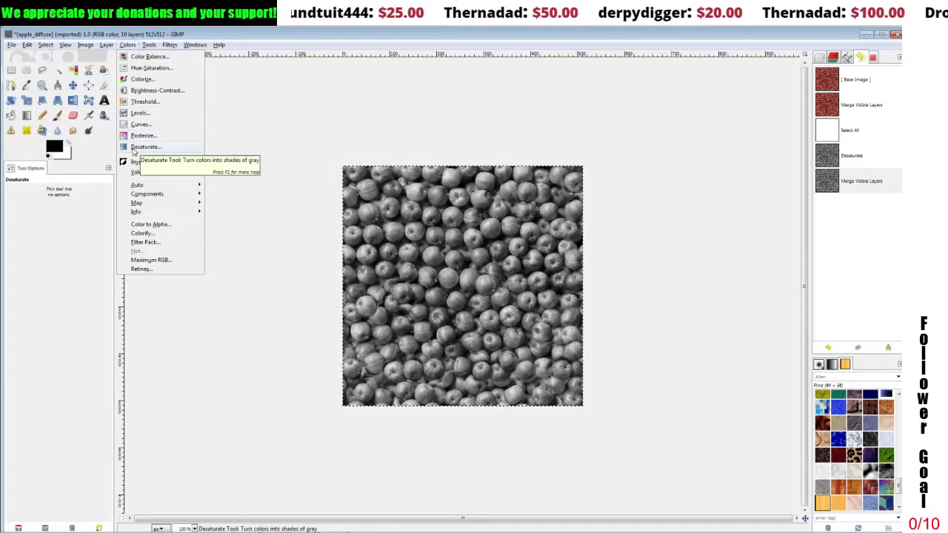
Step: Apply Levels with input black point 121 and white point 174
left_click(140, 112)
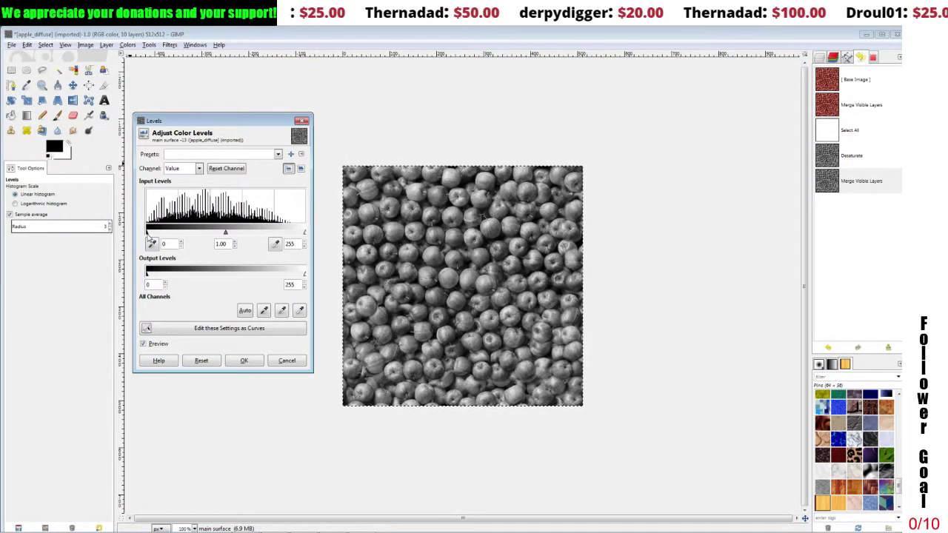
left_click_drag(149, 235, 223, 236)
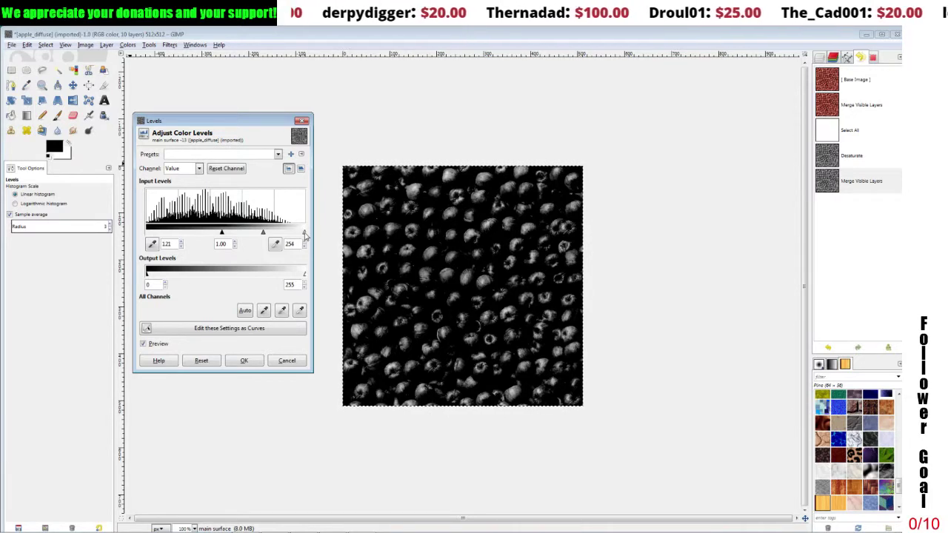
left_click_drag(304, 236, 256, 236)
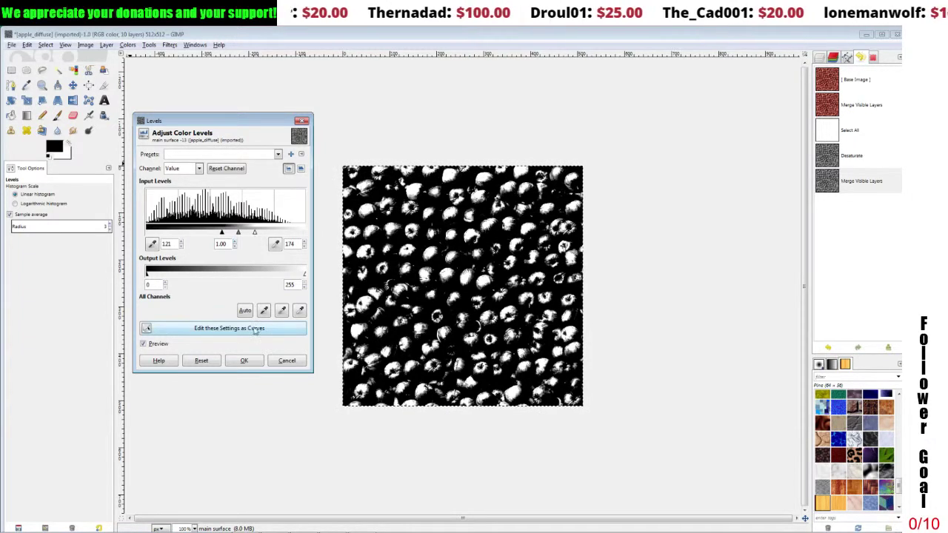
left_click(244, 361)
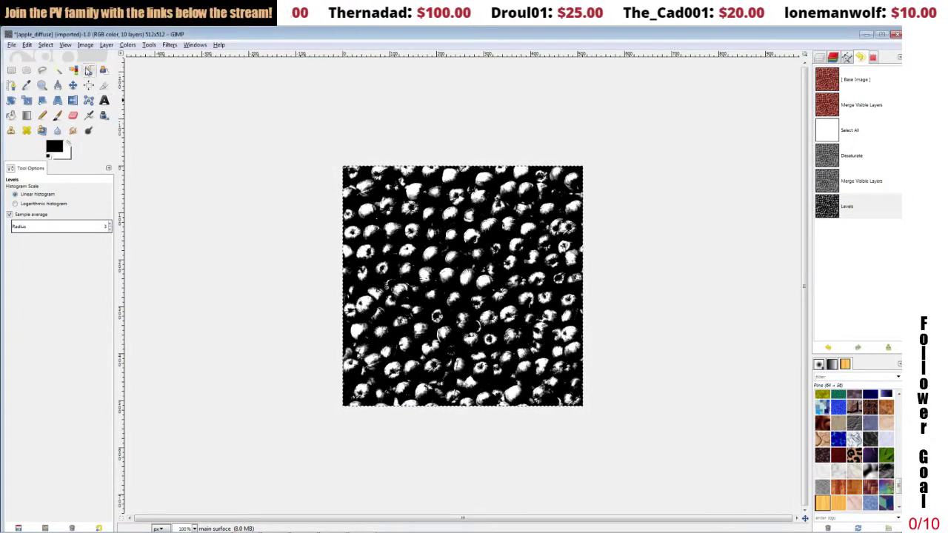
Step: Overwrite fillPlanes/apple_specular.dds with the texture using BC1 / DXT1 compression
left_click(11, 46)
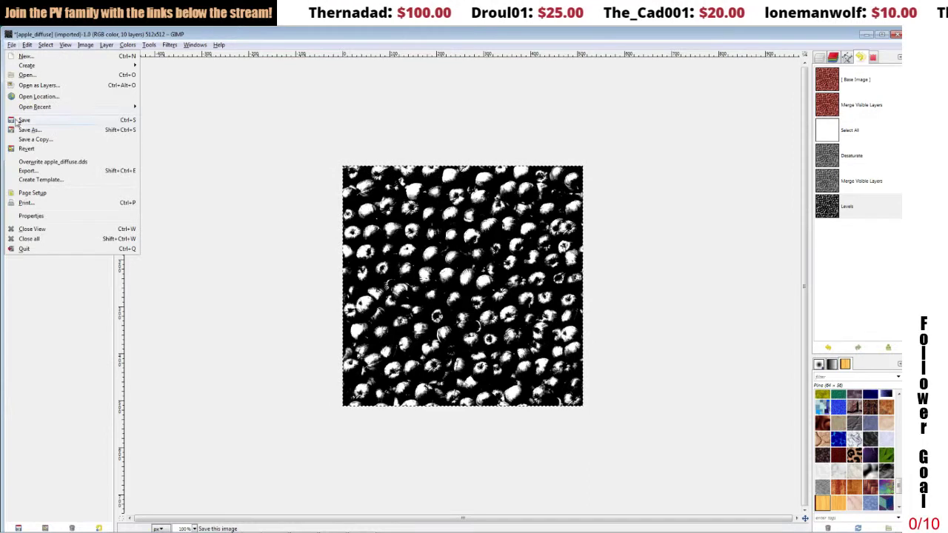
left_click(26, 170)
left_click(190, 237)
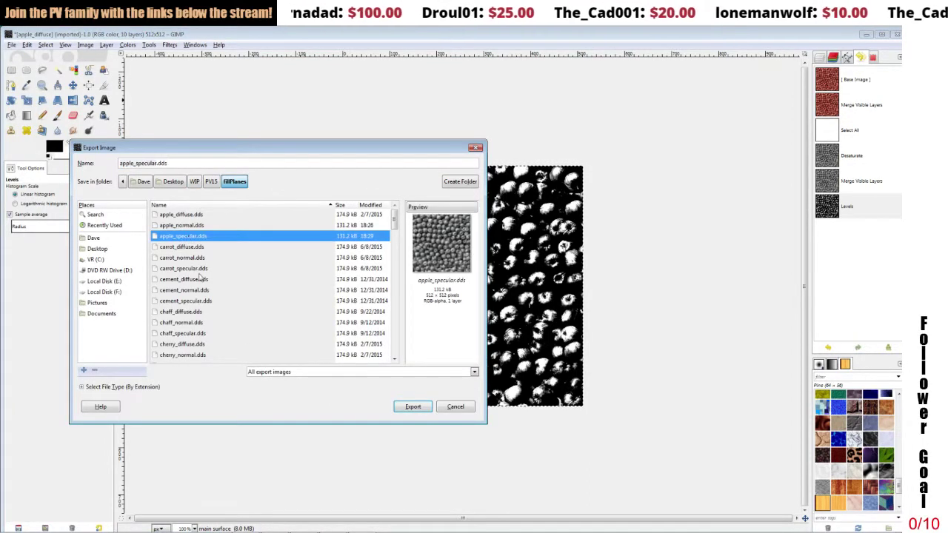
left_click(413, 408)
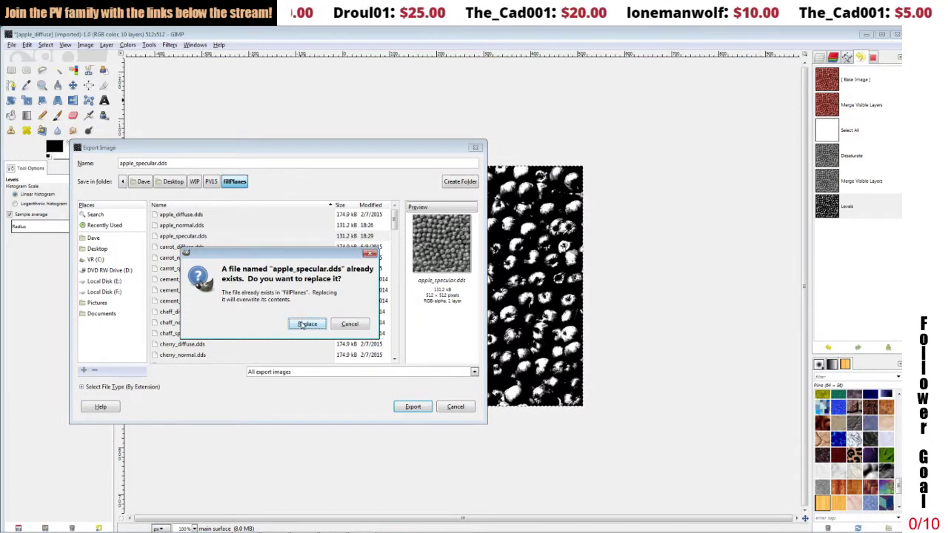
left_click(304, 325)
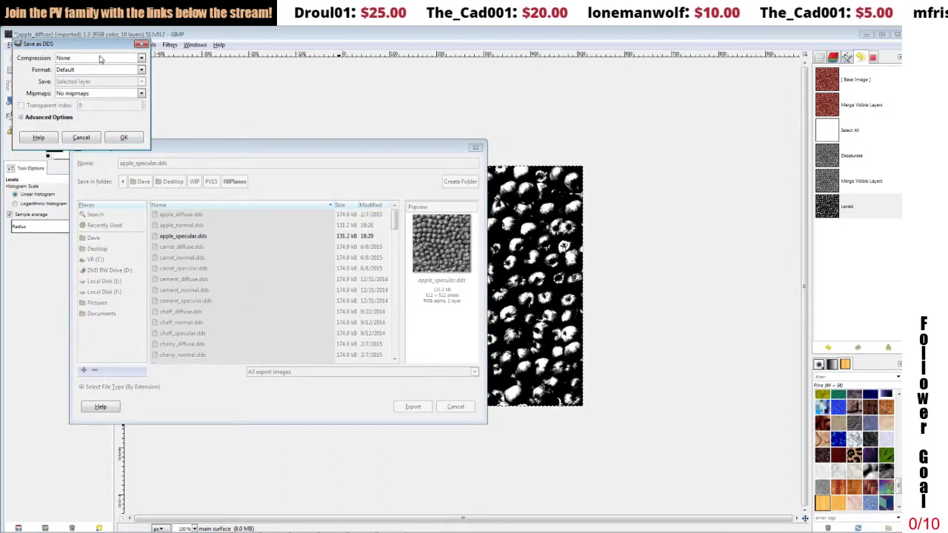
left_click(100, 59)
left_click(91, 81)
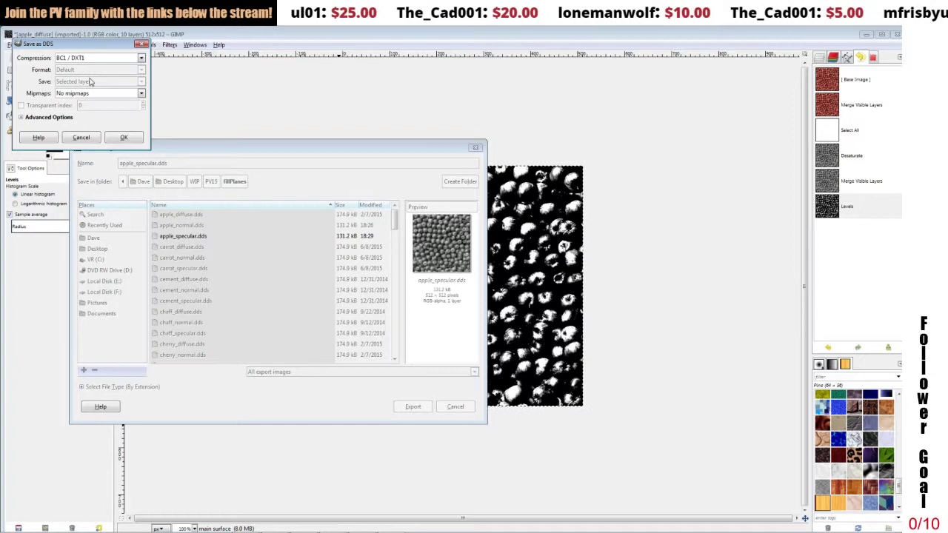
left_click(123, 138)
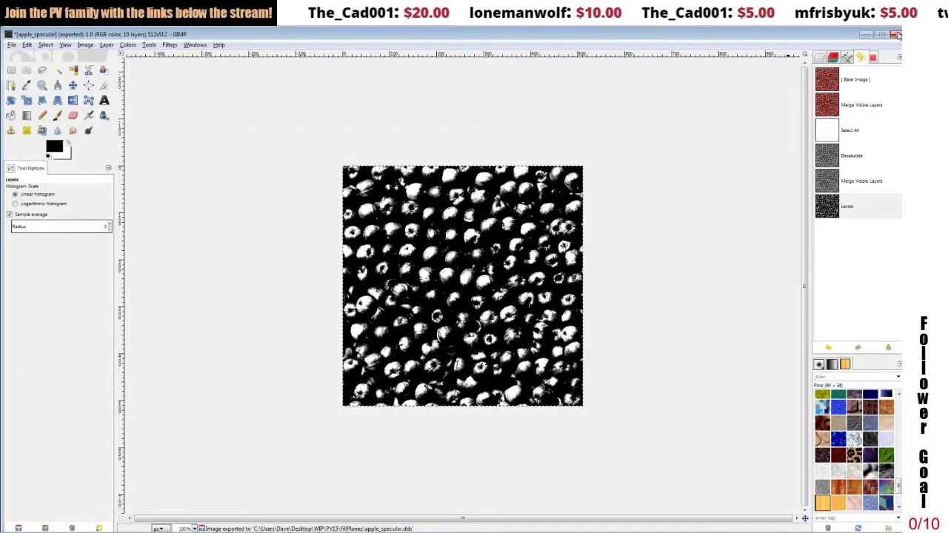
Step: Reopen Levels and cancel it unchanged, then bring up the File menu
left_click(652, 146)
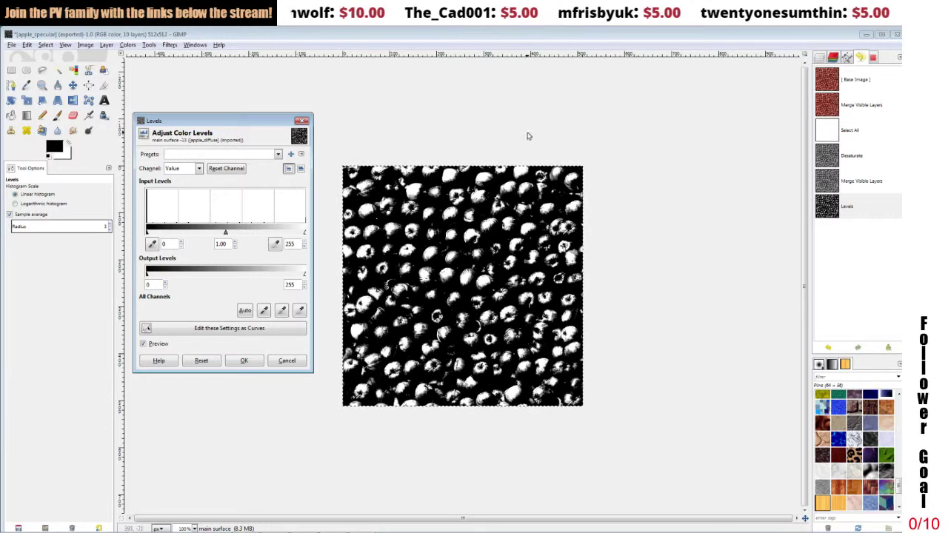
left_click(302, 122)
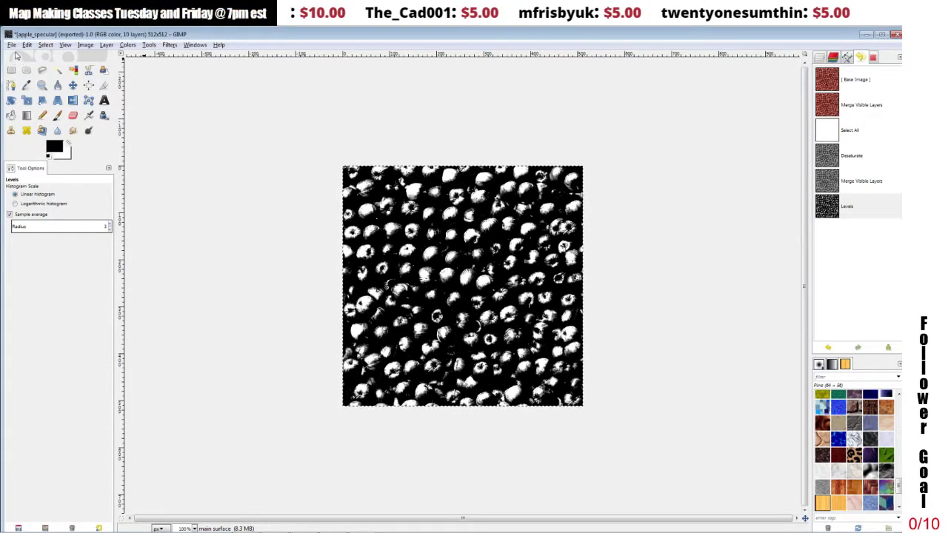
left_click(11, 45)
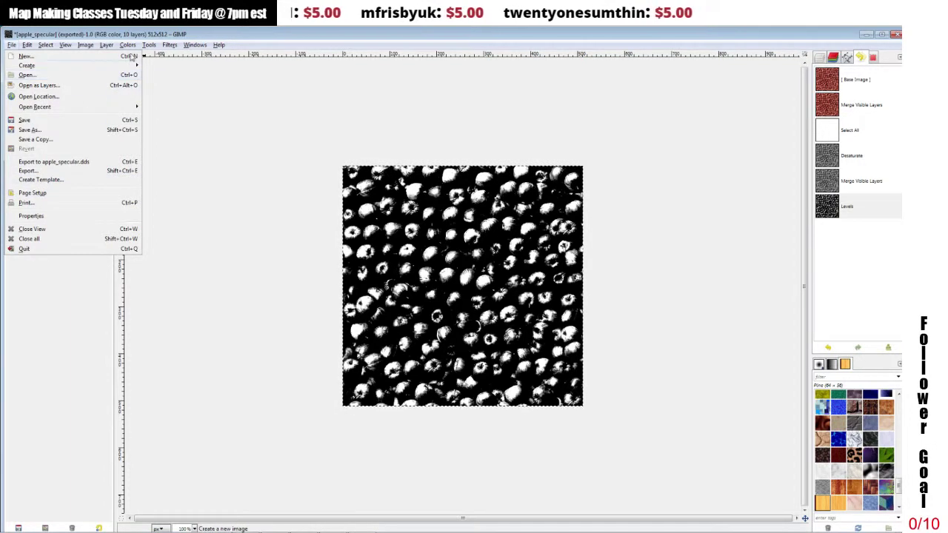
mouse_move(169, 50)
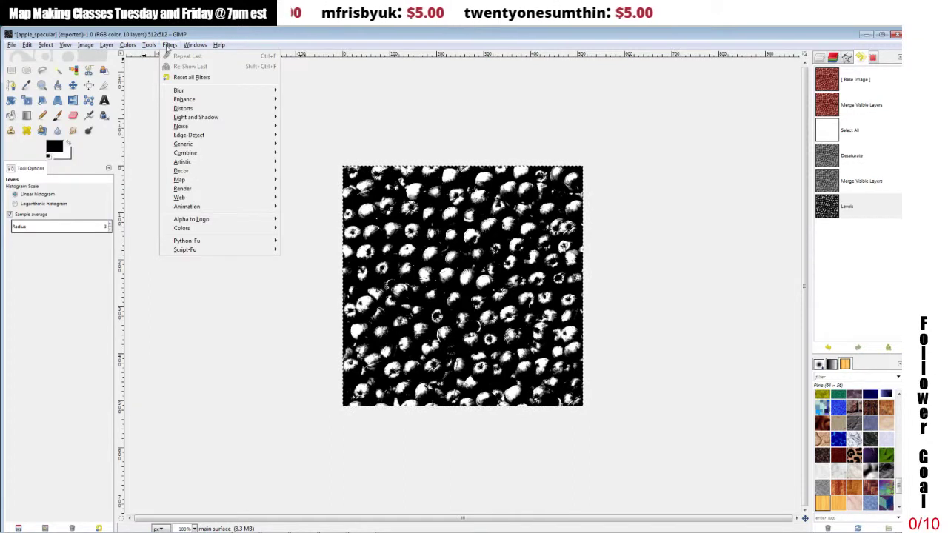
left_click(13, 50)
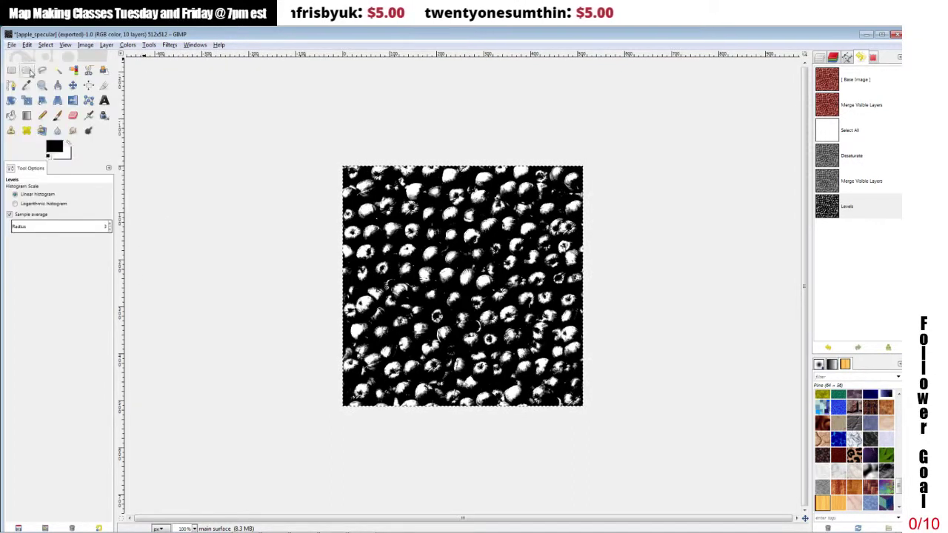
left_click(14, 46)
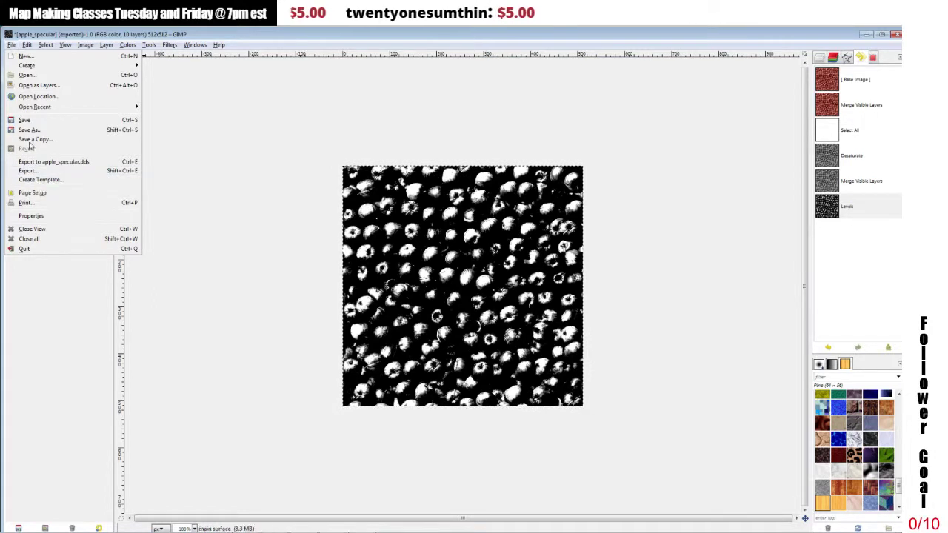
Step: Open cherry_diffuse.dds, cherry_normal.dds and cherry_specular.dds, accepting each DDS load dialog
left_click(28, 75)
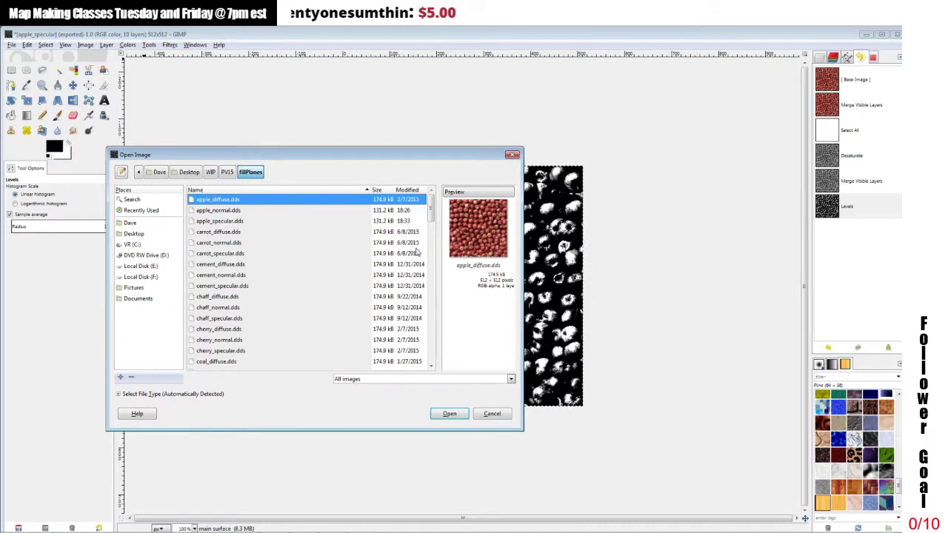
left_click(214, 330)
left_click(217, 341, "shift")
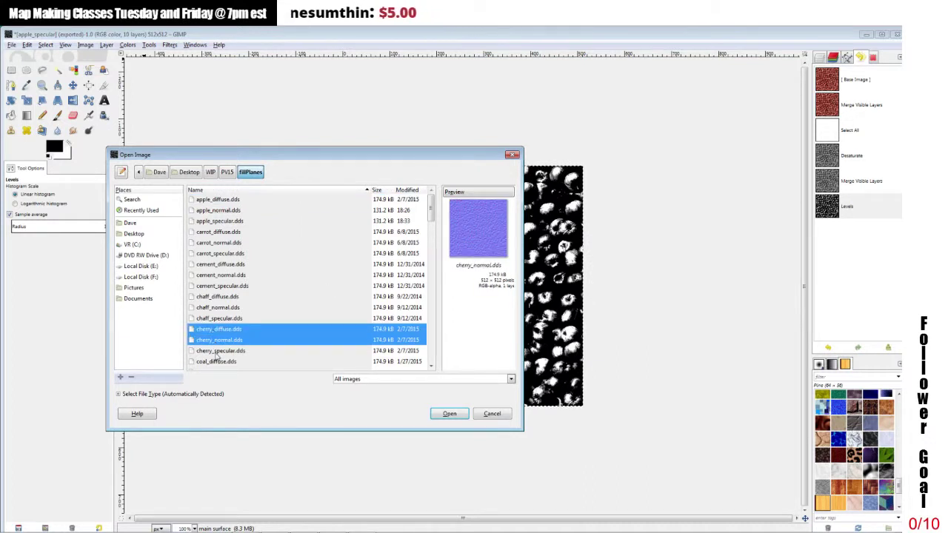
left_click(218, 352, "shift")
left_click(448, 415)
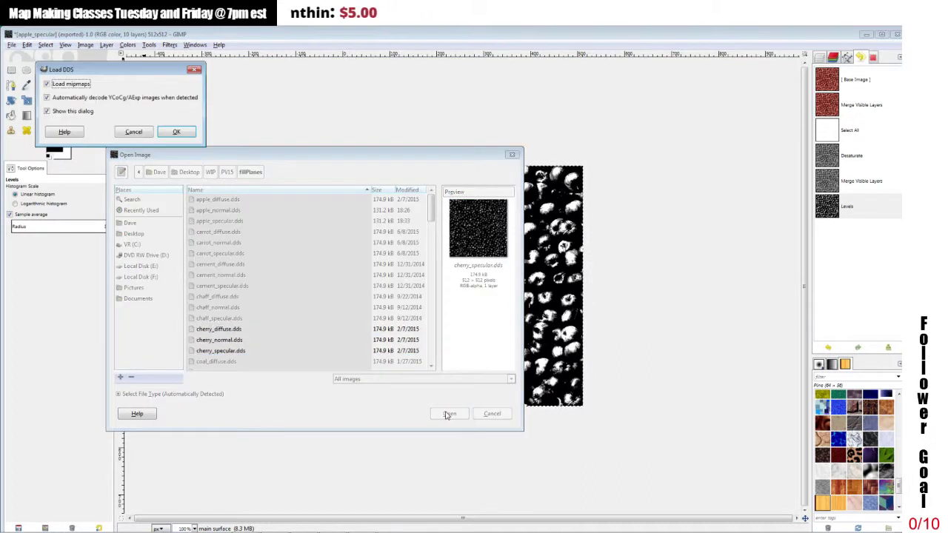
key("Return")
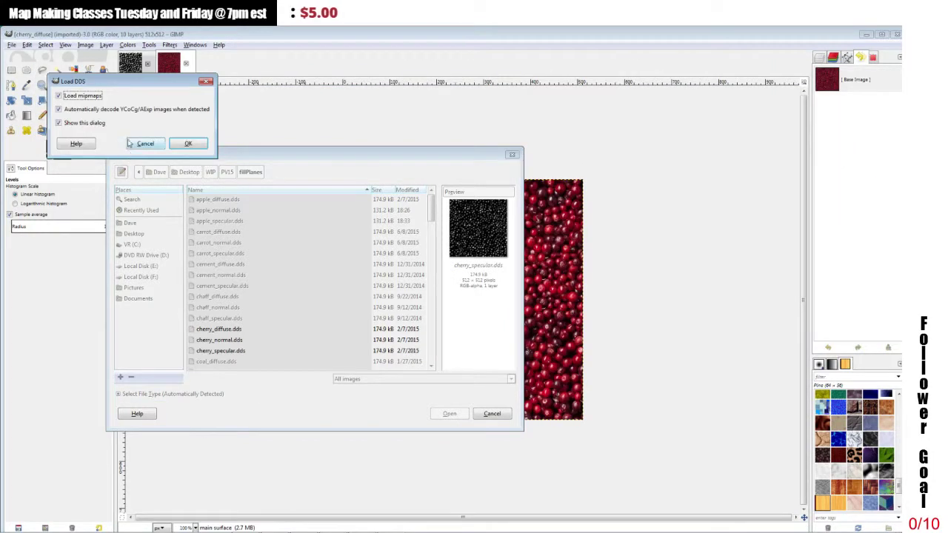
left_click(189, 145)
key("Return")
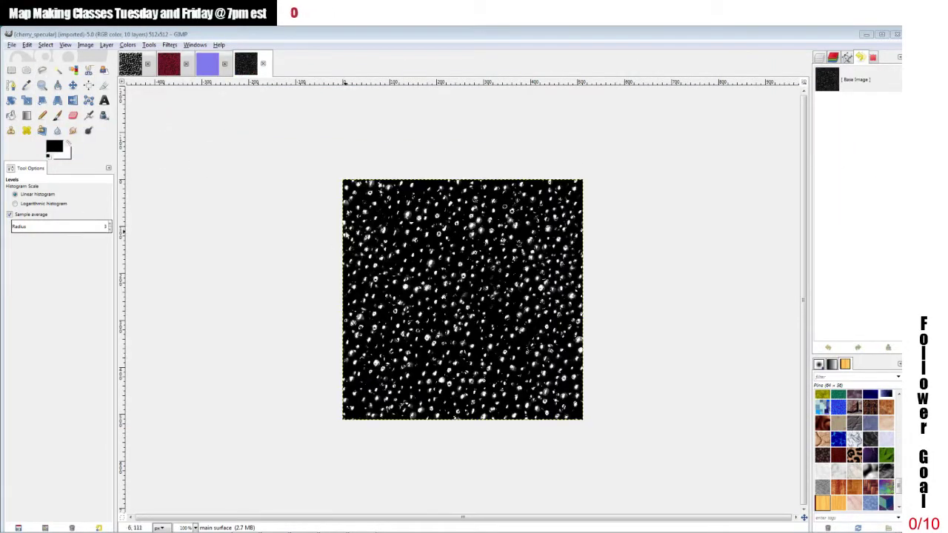
Step: Close apple_specular without saving and check each cherry image, ending on cherry_diffuse
left_click(148, 65)
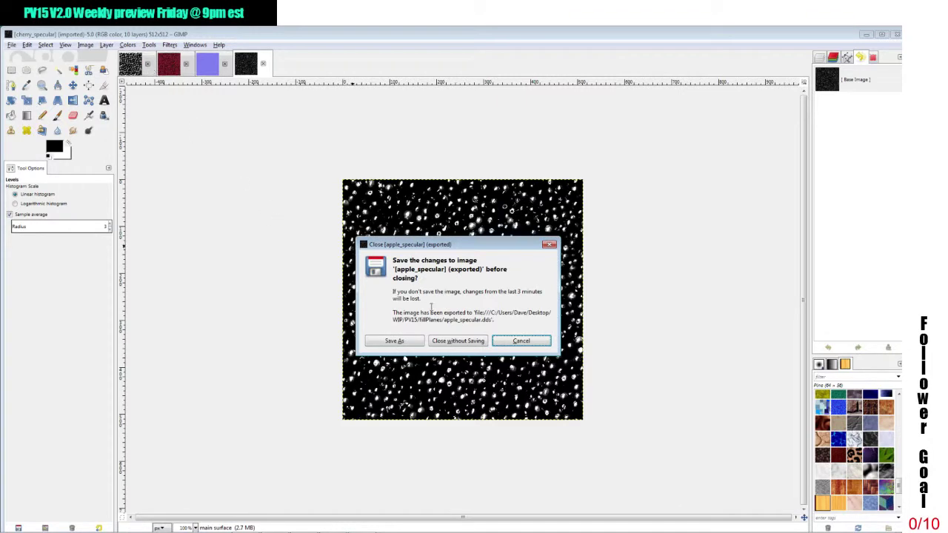
left_click(465, 342)
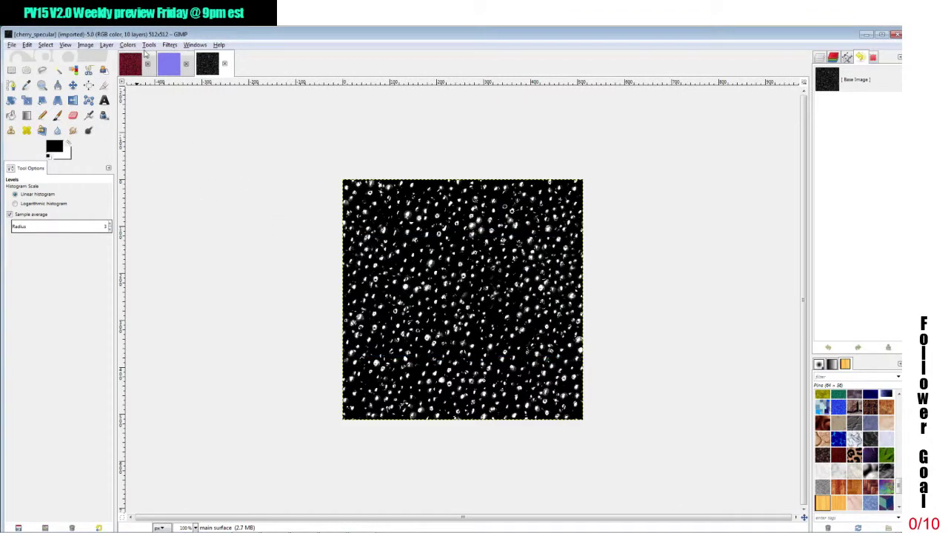
left_click(134, 64)
left_click(169, 65)
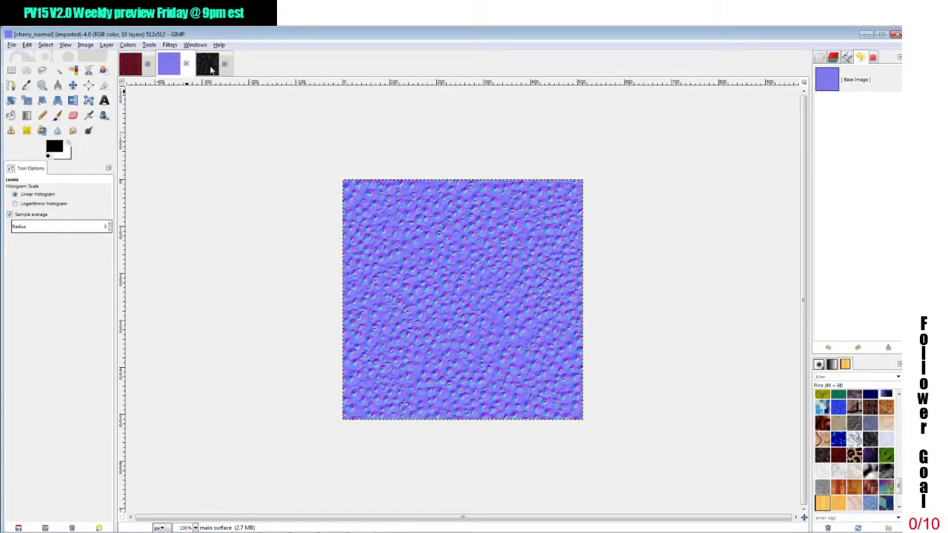
left_click(210, 66)
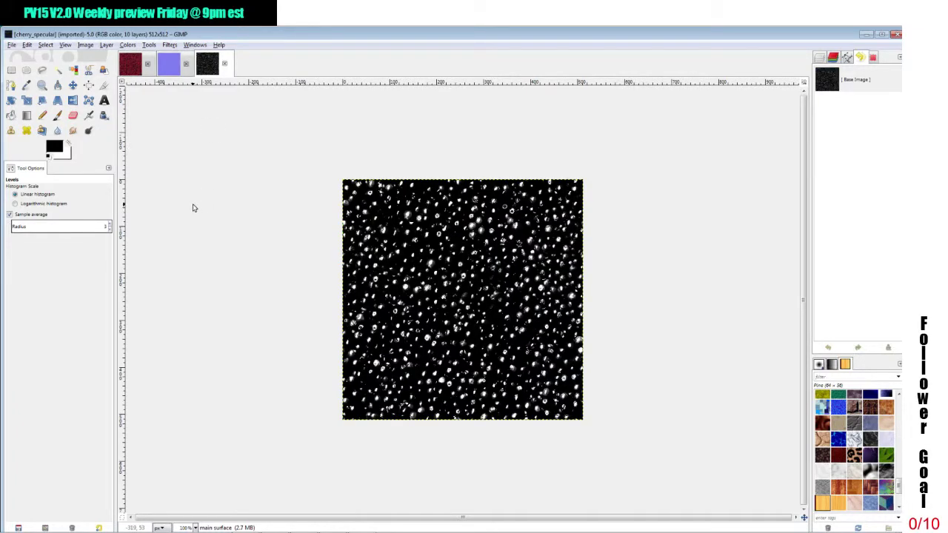
left_click(133, 70)
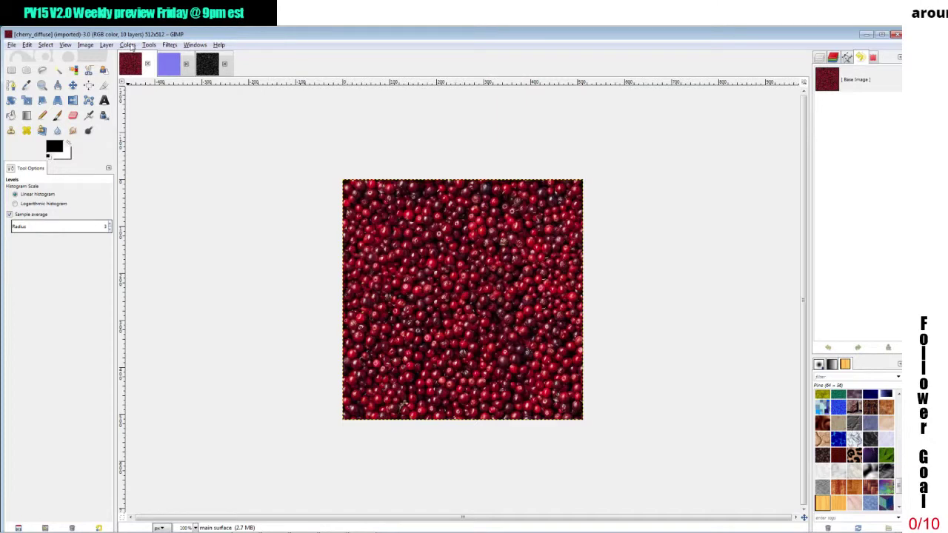
Step: Apply a Sobel 3x3 Normalmap filter to cherry_diffuse, then view cherry_normal
left_click(173, 45)
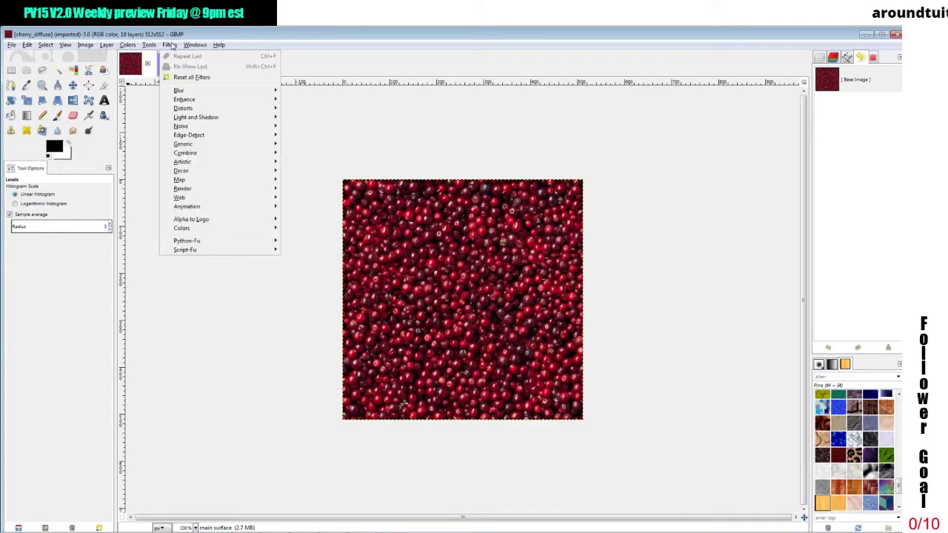
mouse_move(202, 184)
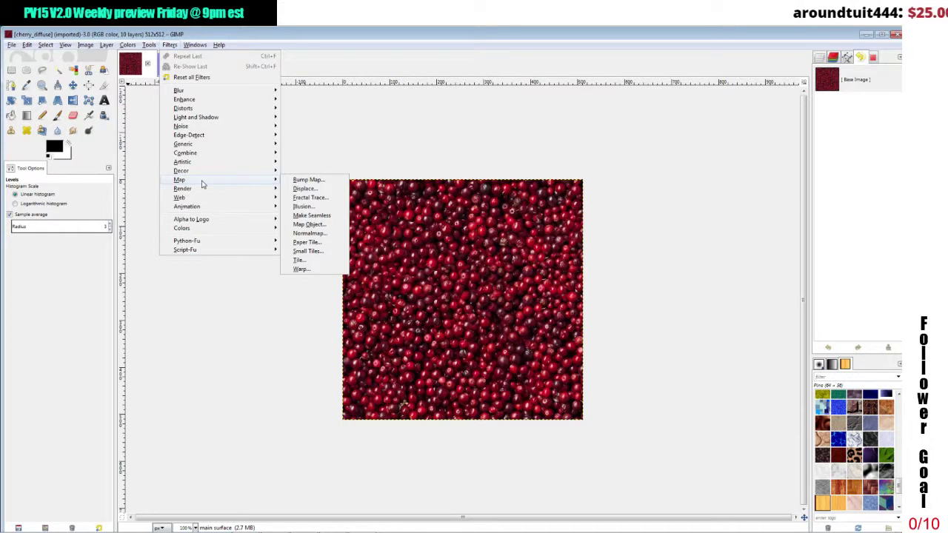
left_click(310, 234)
left_click(267, 133)
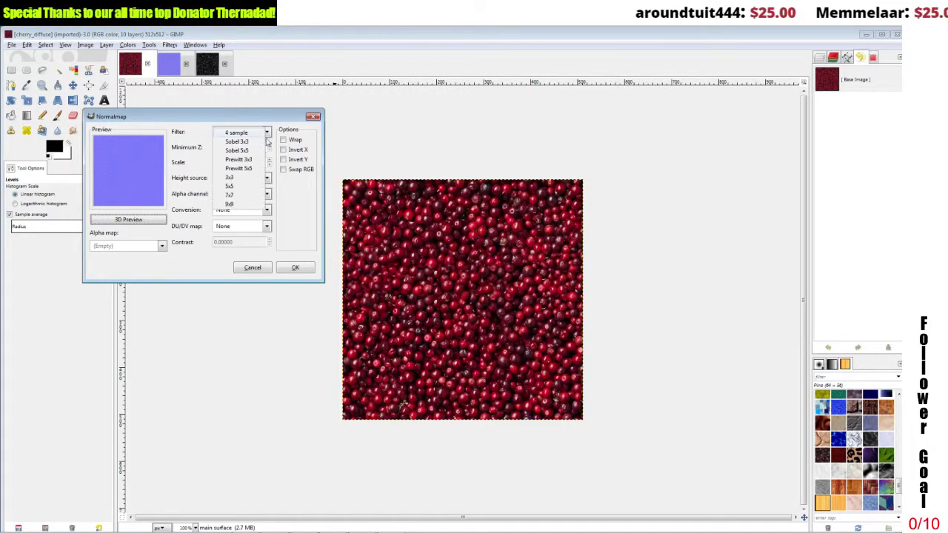
left_click(245, 143)
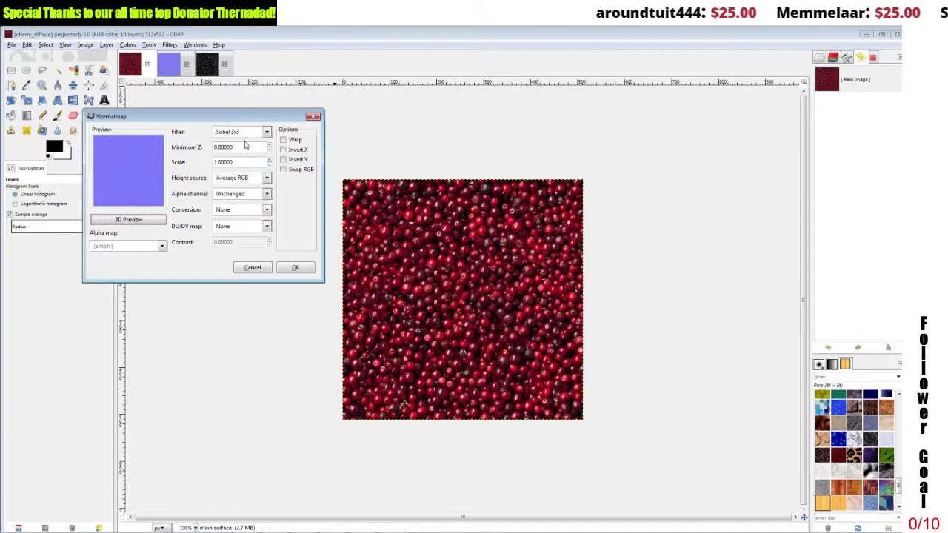
left_click(299, 269)
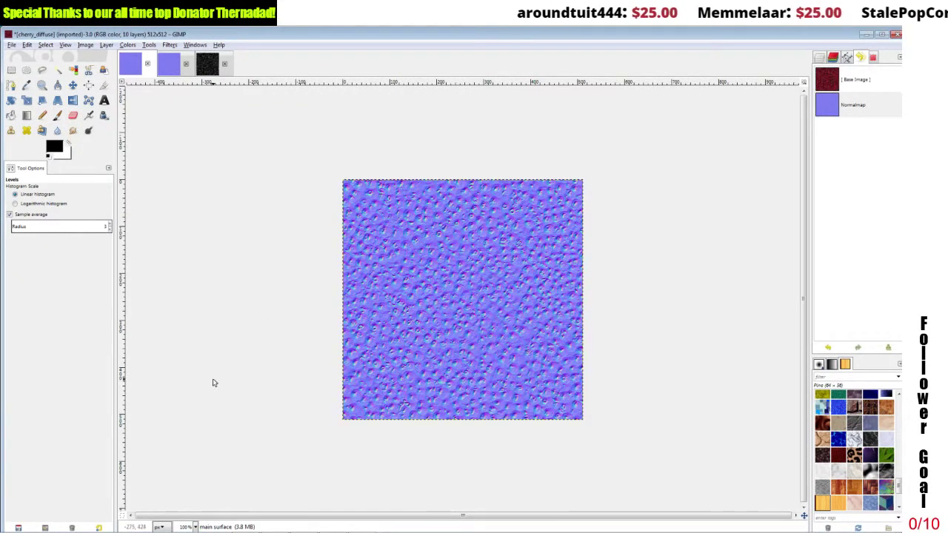
left_click(169, 69)
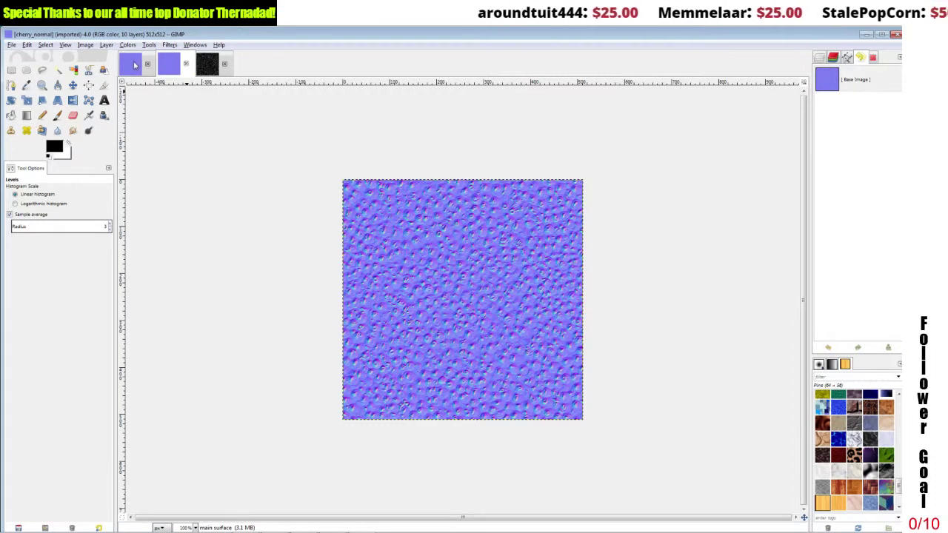
Step: Compare the new normal map with the old one, then start exporting it toward cherry_normal.dds
left_click(131, 64)
left_click(168, 64)
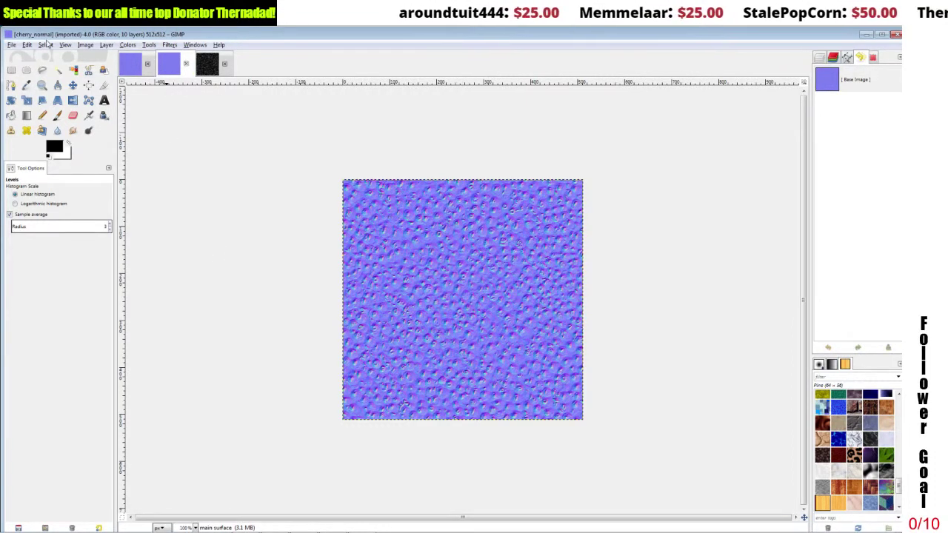
left_click(130, 63)
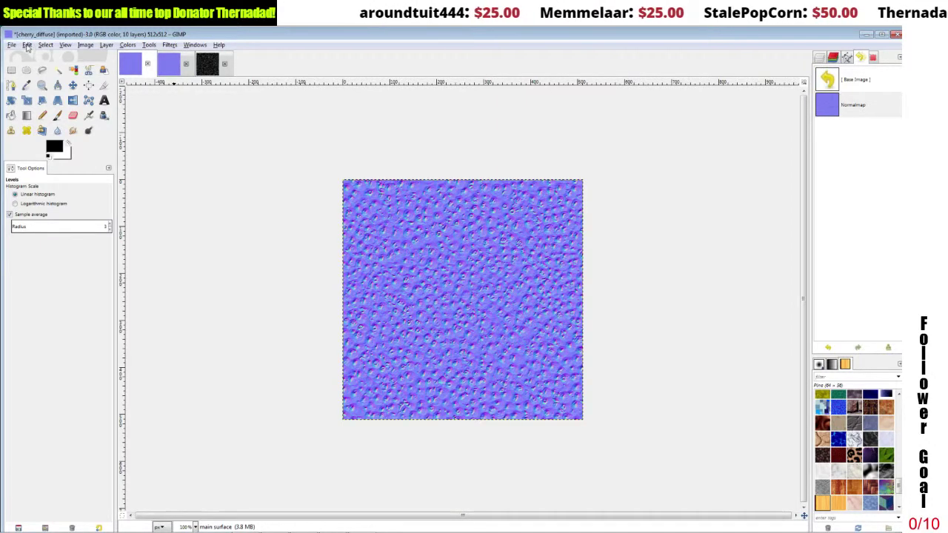
left_click(12, 46)
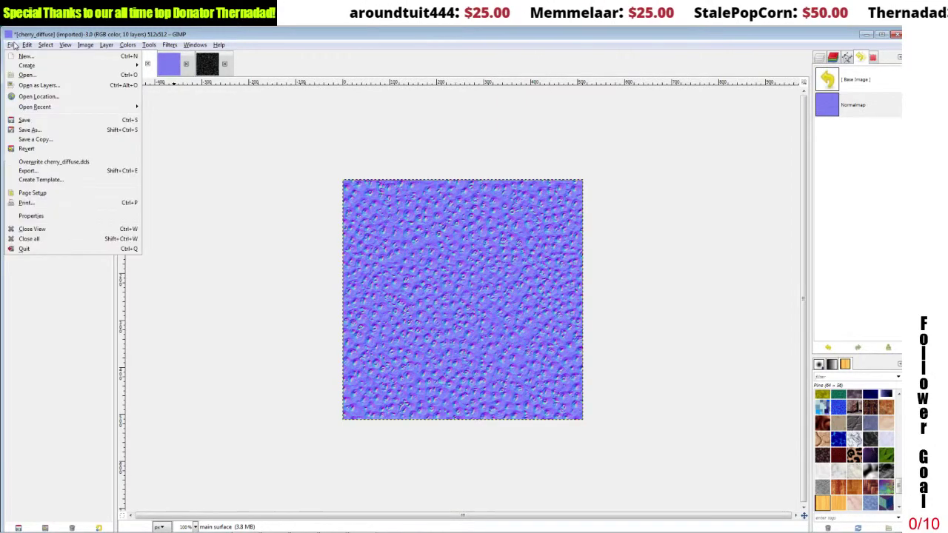
left_click(30, 171)
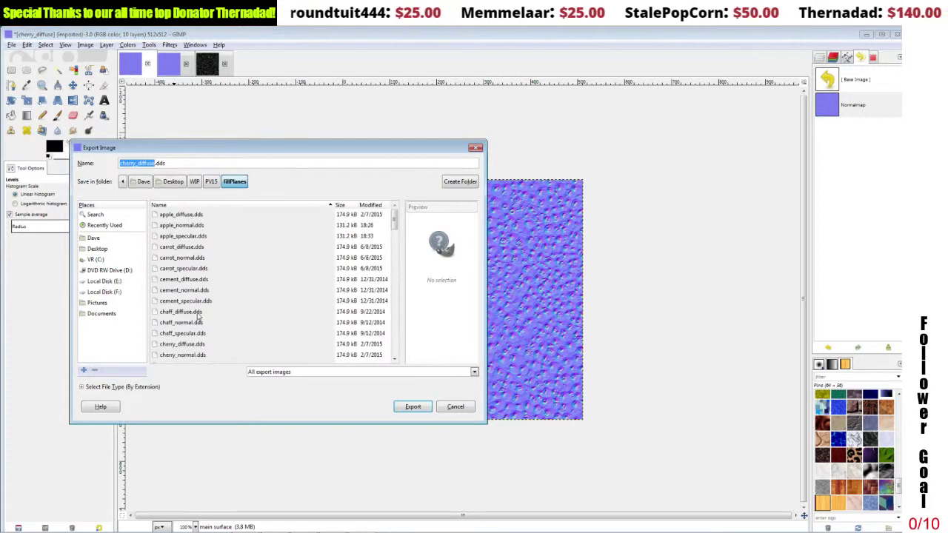
left_click(191, 356)
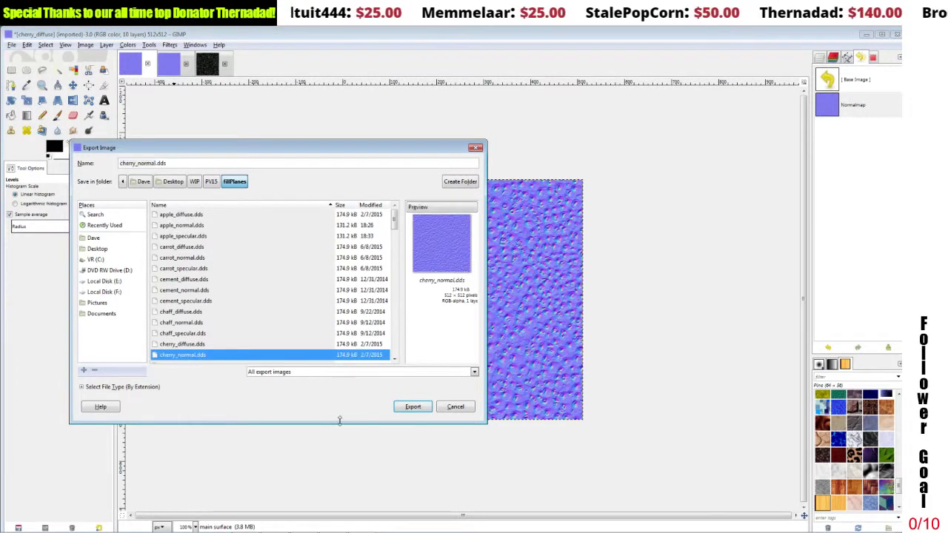
Step: Set the export file name to cherry_normal.dds and export
left_click(137, 163)
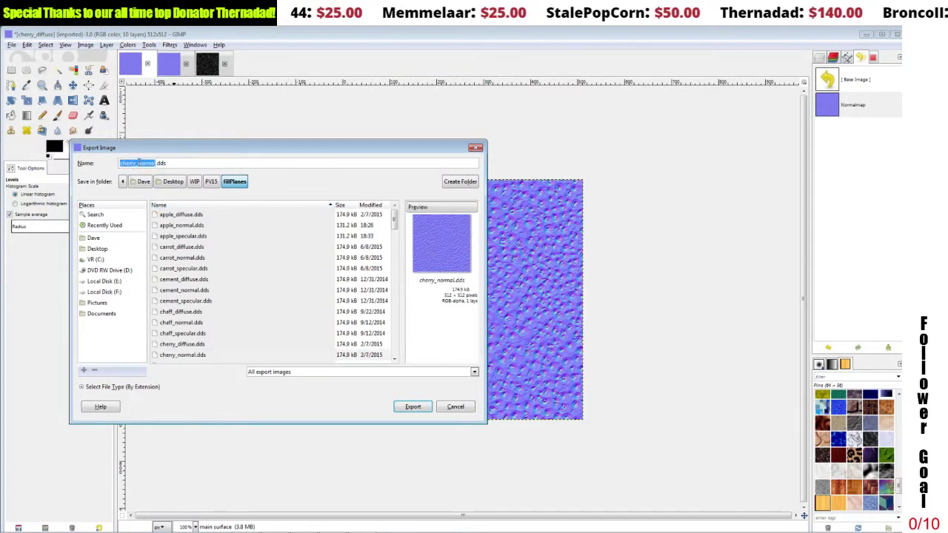
left_click_drag(136, 162, 156, 162)
left_click(182, 344)
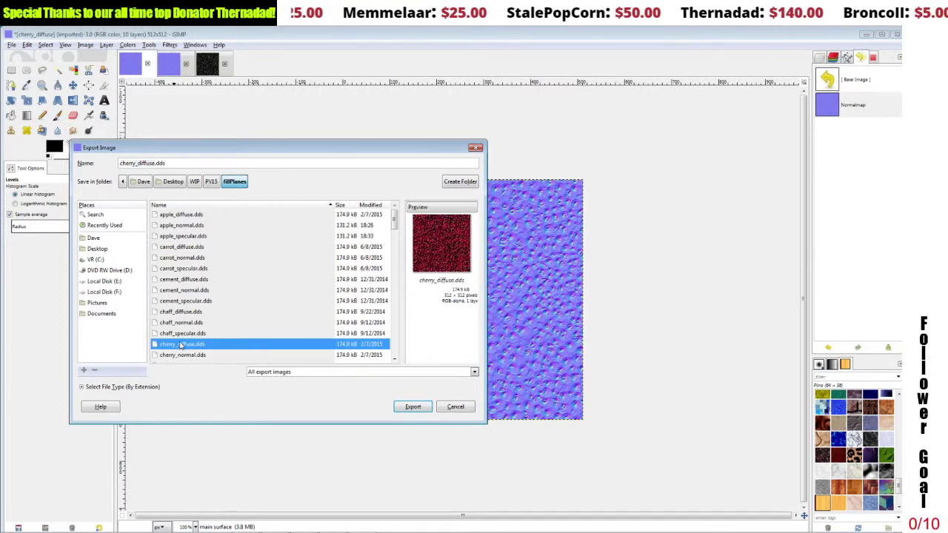
left_click(138, 163)
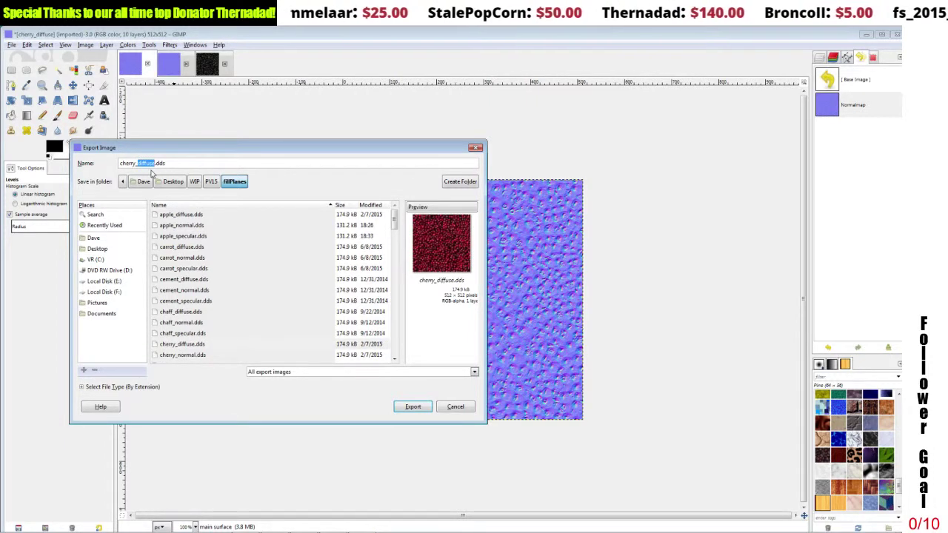
type("normal")
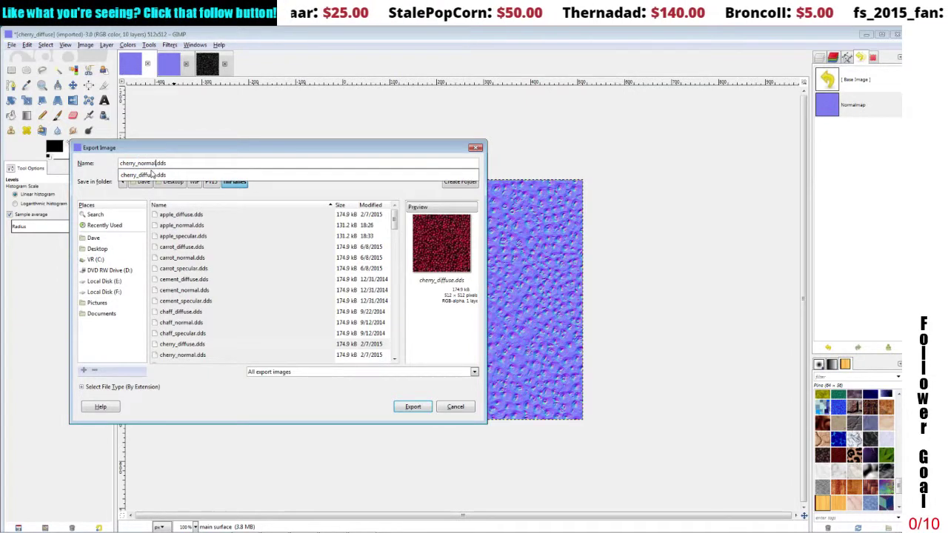
key("Escape")
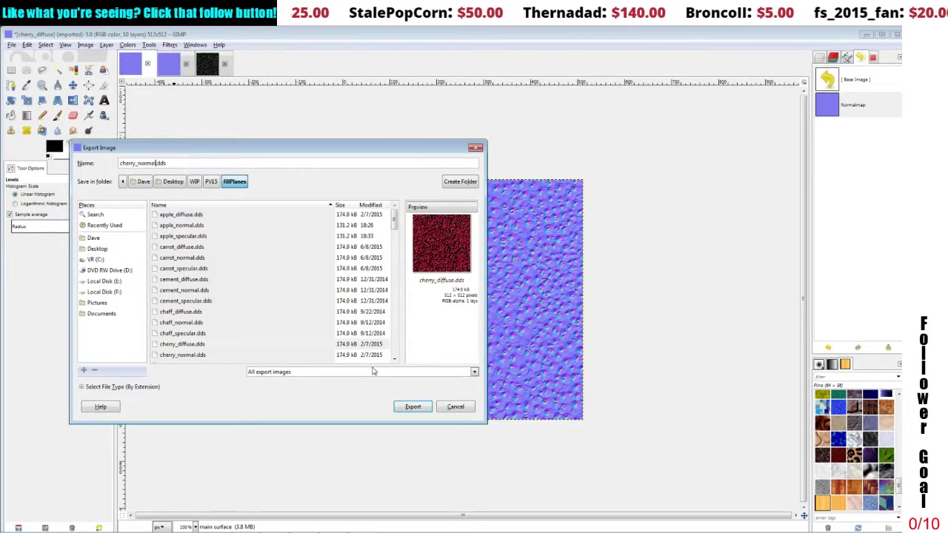
left_click(413, 407)
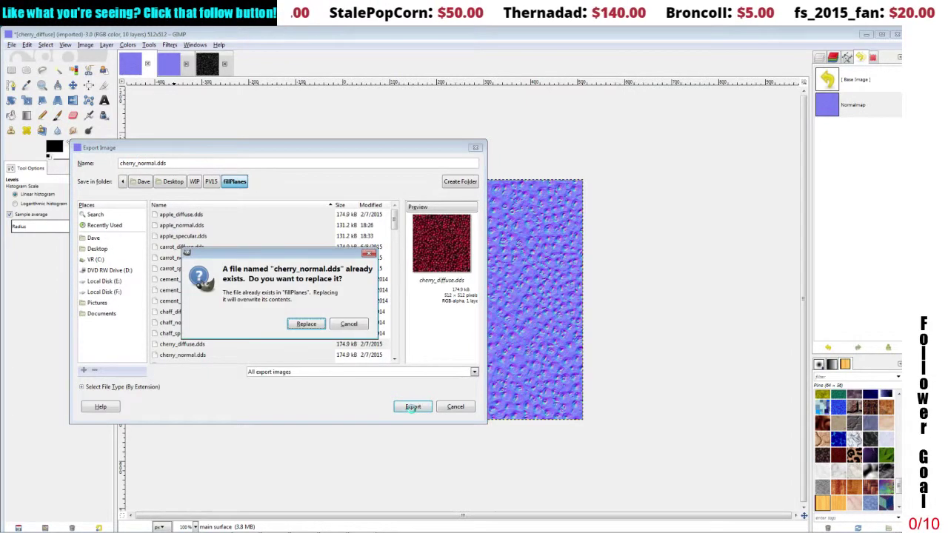
Step: Replace the existing cherry_normal.dds, keeping BC1 / DXT1 compression and No mipmaps
left_click(308, 326)
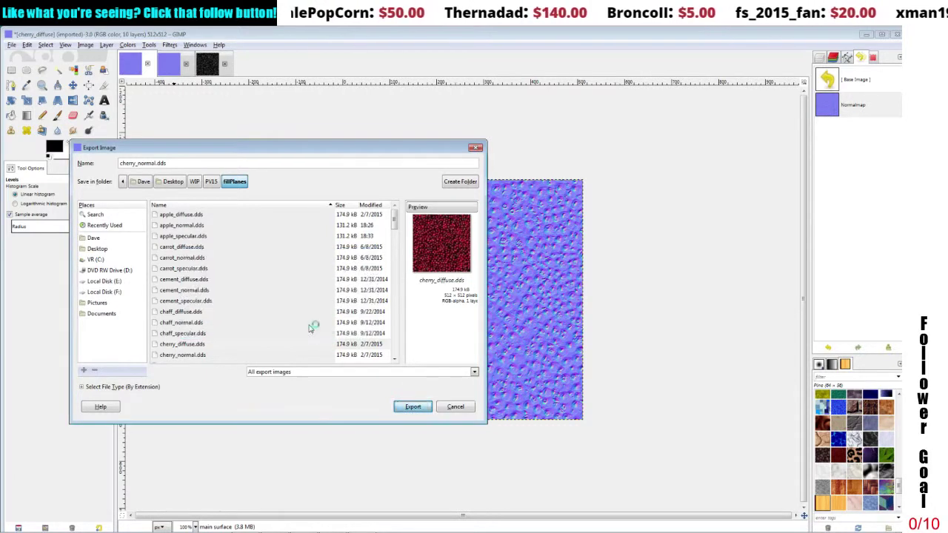
left_click(178, 169)
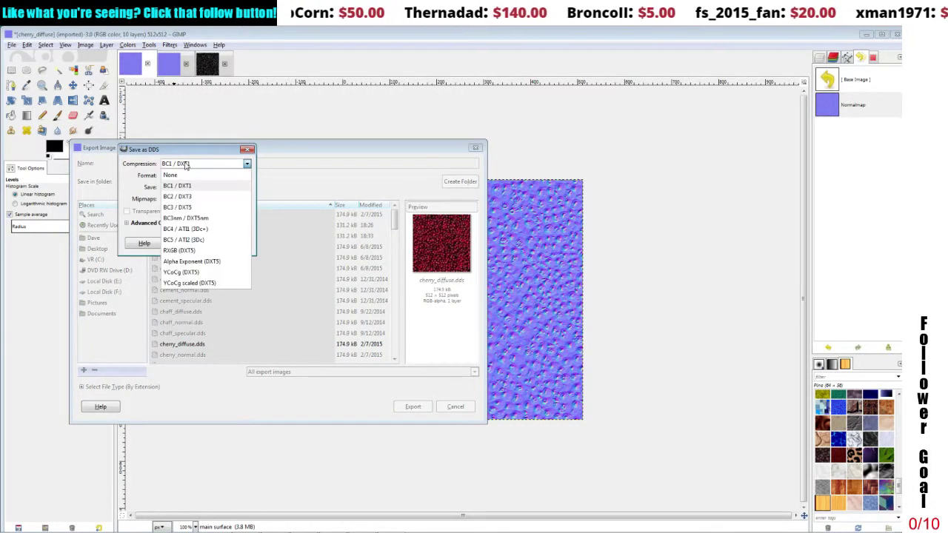
left_click(185, 165)
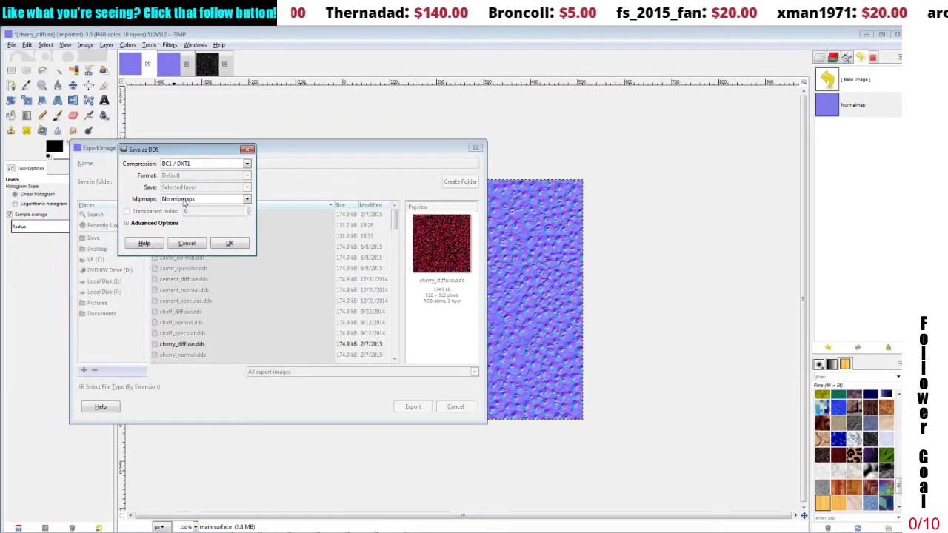
left_click(185, 200)
left_click(182, 207)
left_click(229, 244)
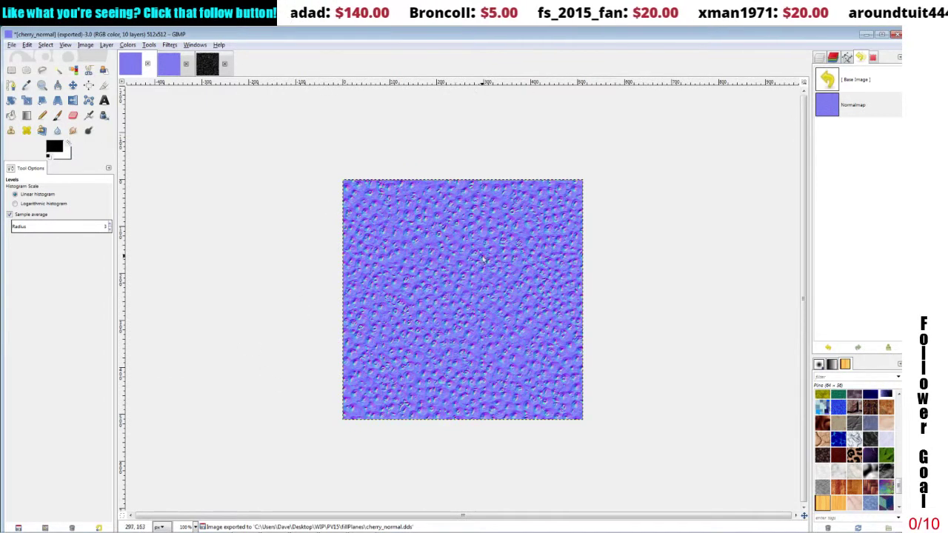
Step: Cancel the Levels dialog and undo Normalmap to restore the cranberry photo
left_click(268, 203)
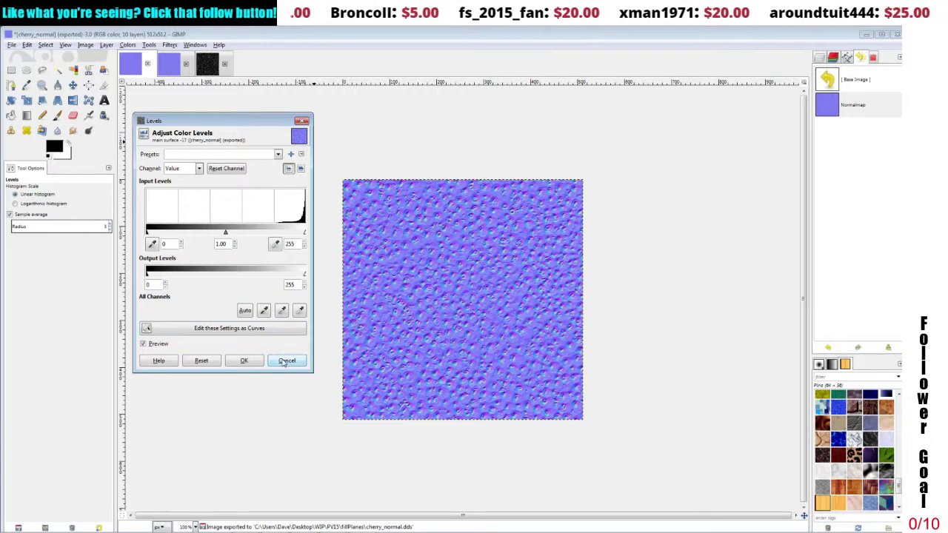
left_click(285, 361)
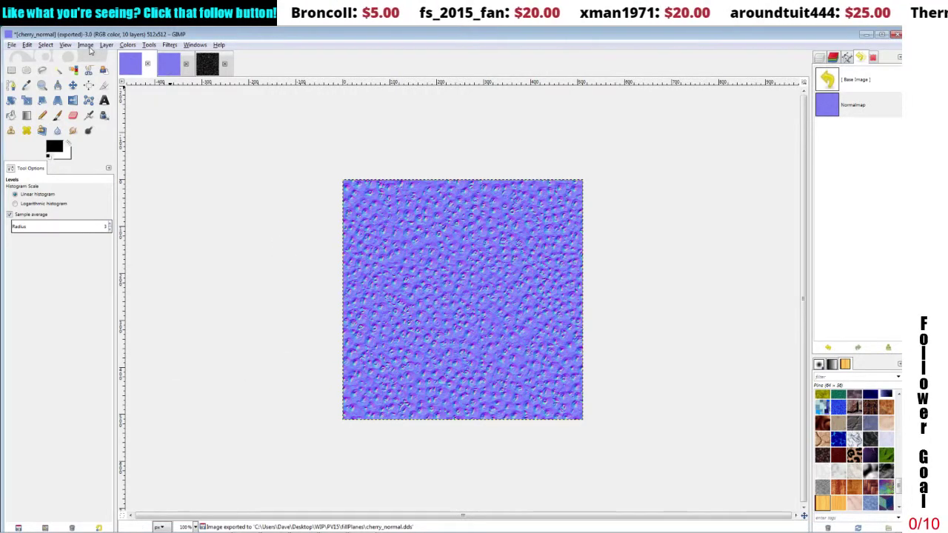
left_click(27, 46)
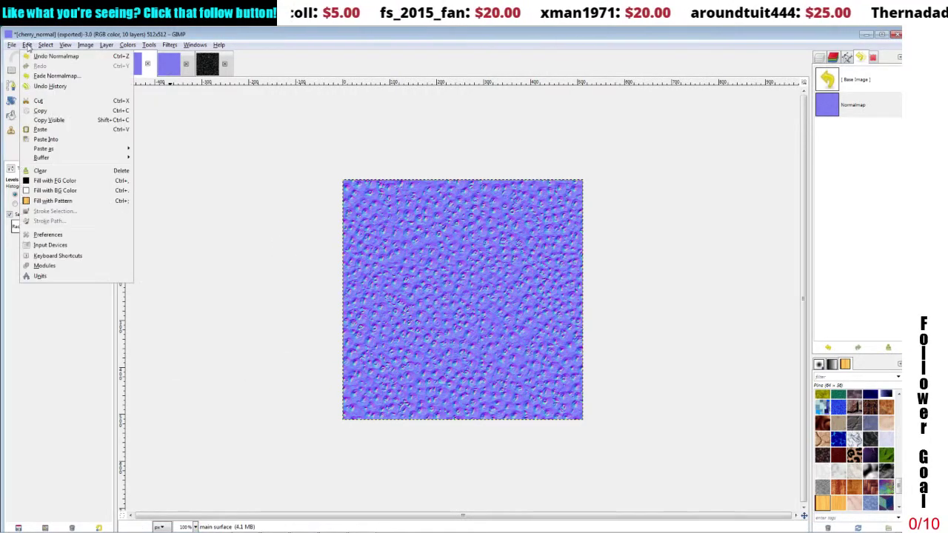
left_click(44, 57)
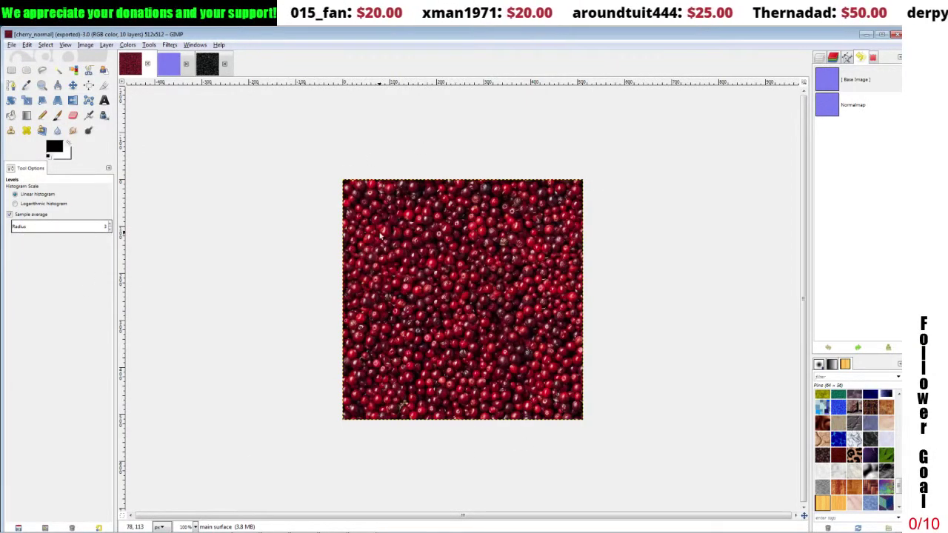
Step: Desaturate the cranberry texture to grayscale using Lightness
left_click(128, 45)
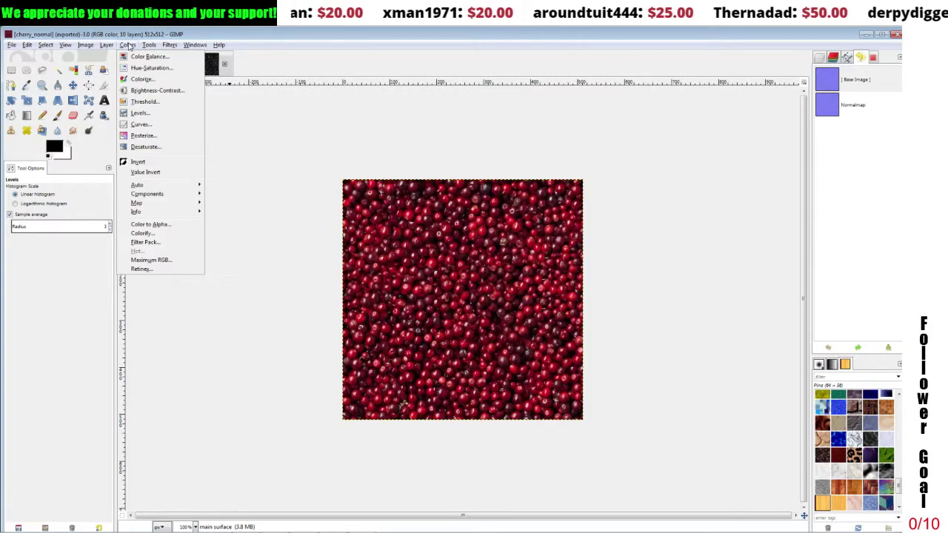
left_click(145, 146)
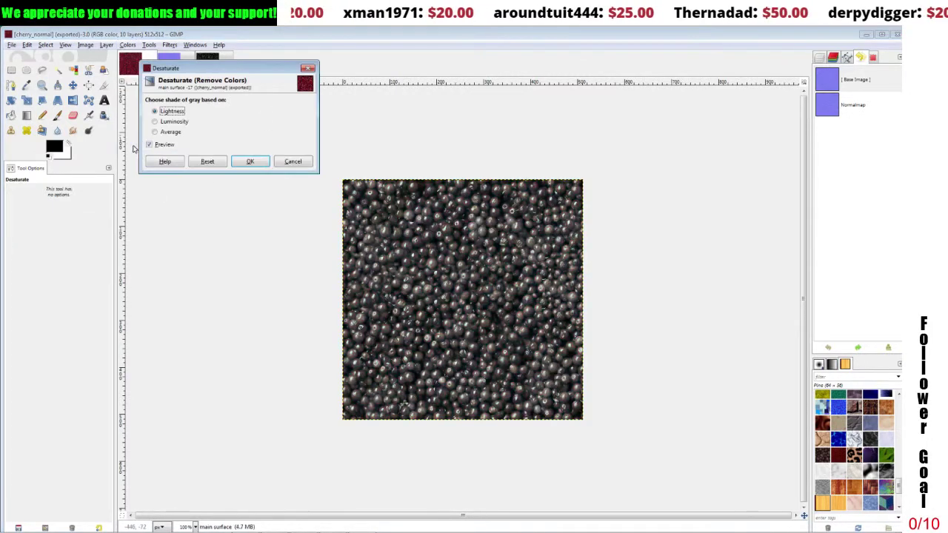
left_click_drag(235, 72, 472, 61)
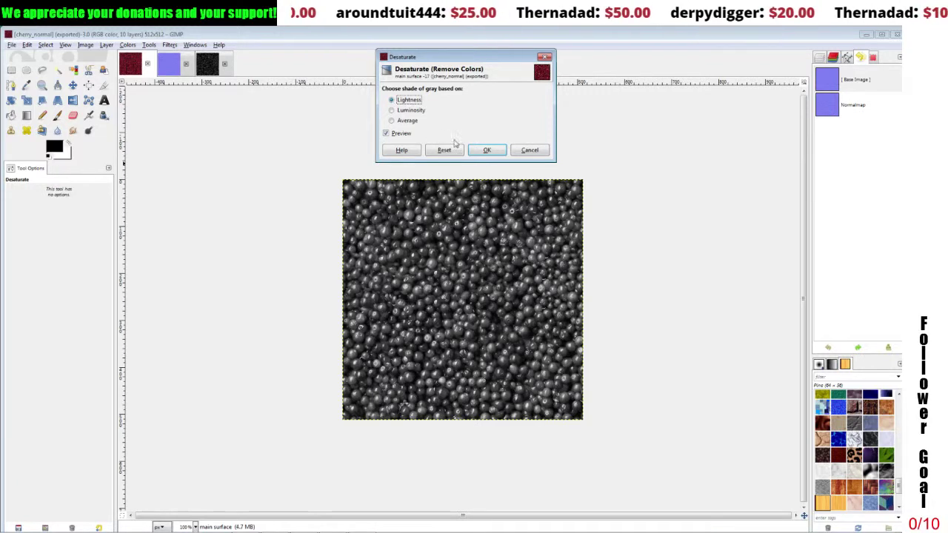
left_click(487, 151)
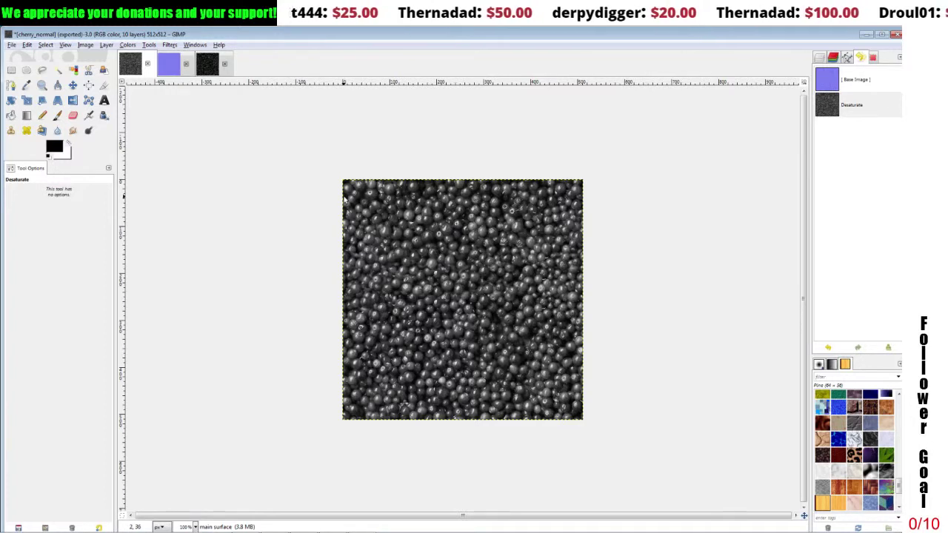
left_click(130, 46)
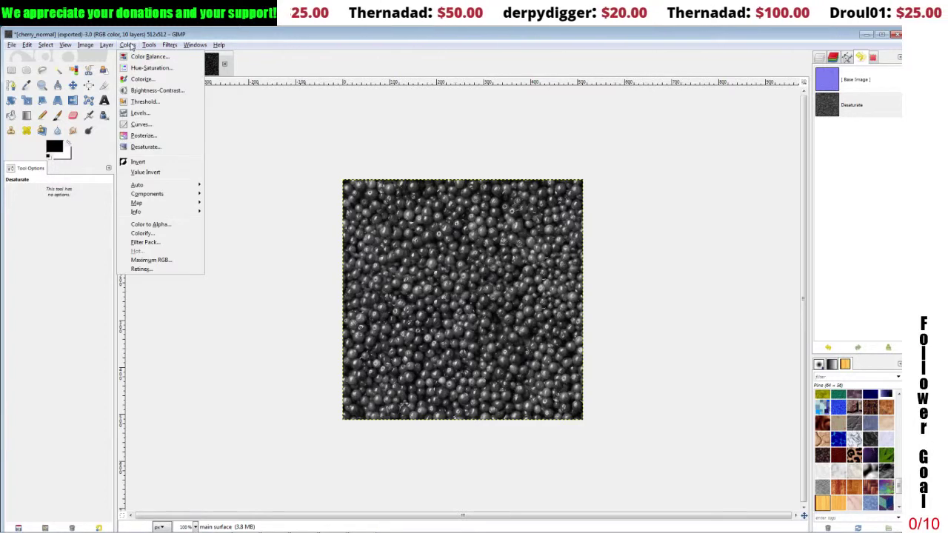
Step: Apply Levels with input black point about 50 and white point about 142
left_click(137, 114)
left_click_drag(206, 120, 208, 105)
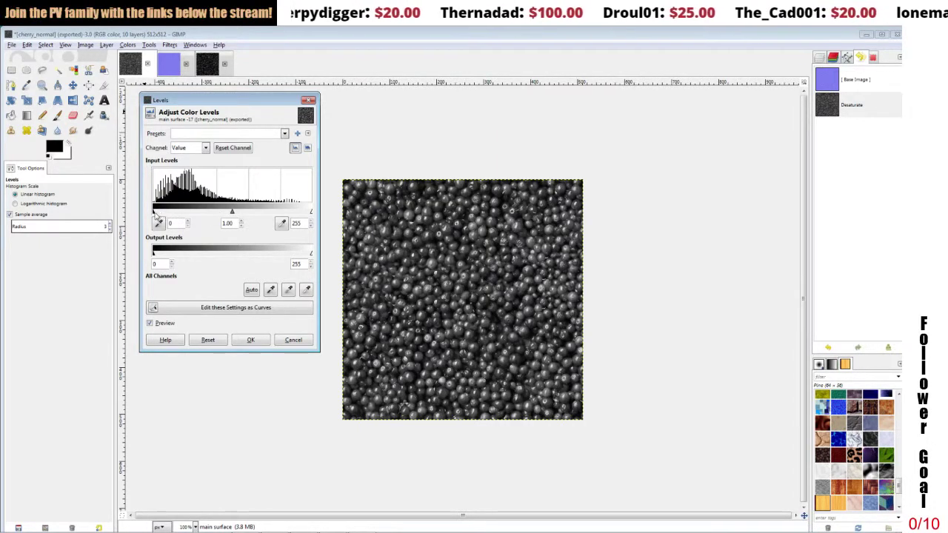
left_click_drag(153, 213, 231, 213)
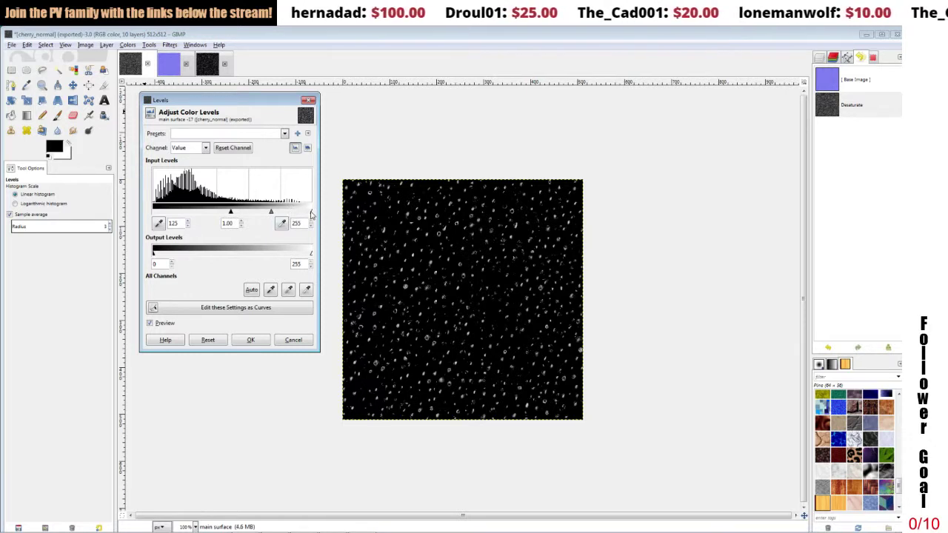
left_click_drag(312, 214, 271, 216)
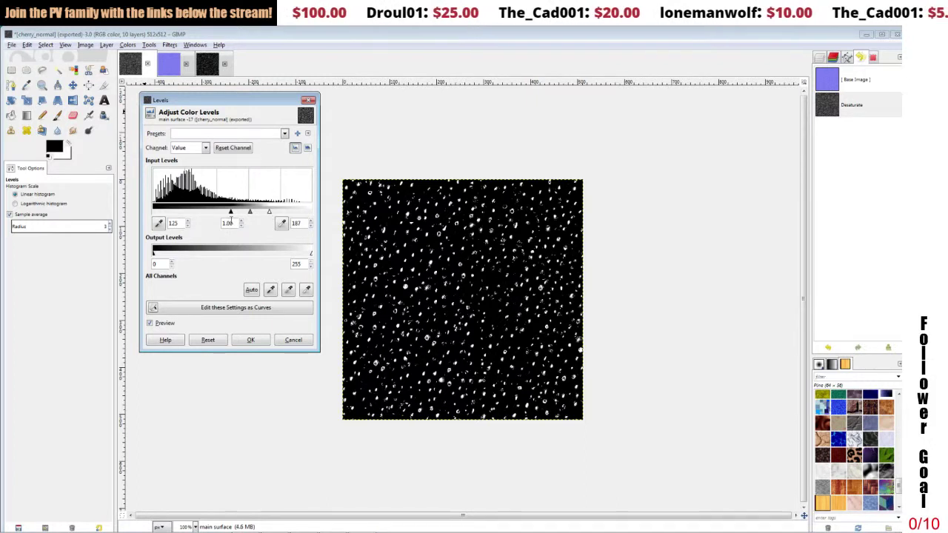
left_click_drag(232, 214, 182, 213)
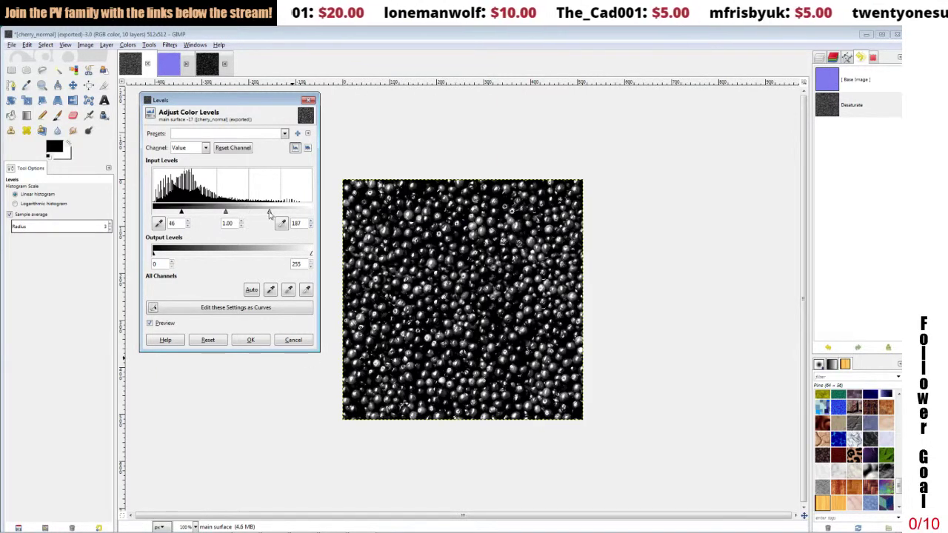
left_click_drag(182, 213, 185, 215)
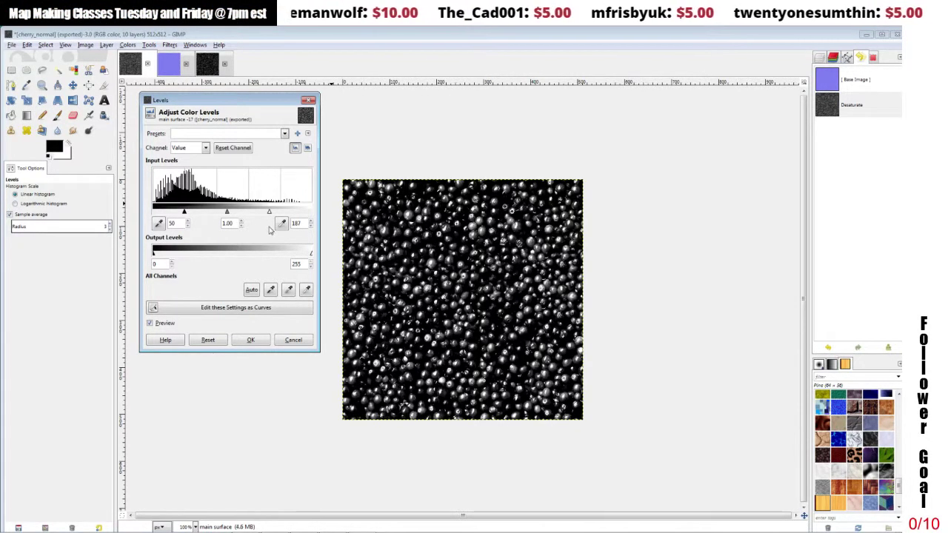
left_click_drag(270, 213, 246, 214)
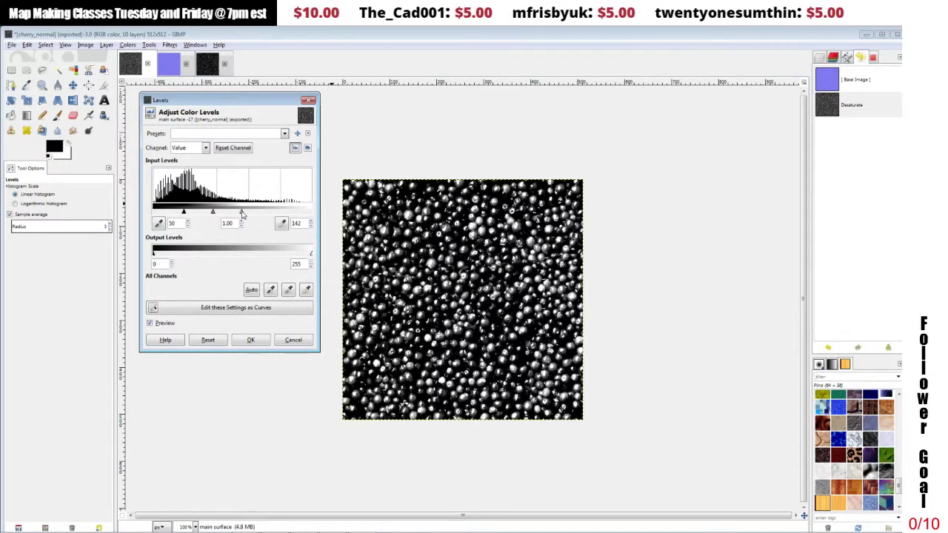
left_click(252, 340)
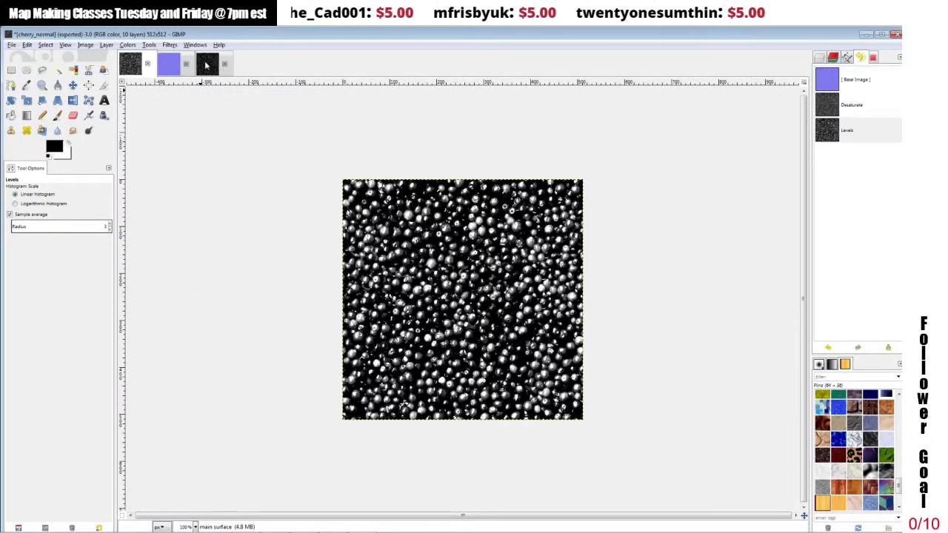
Step: Start exporting the adjusted cranberry image with the file name cherry_specular.dds
left_click(207, 65)
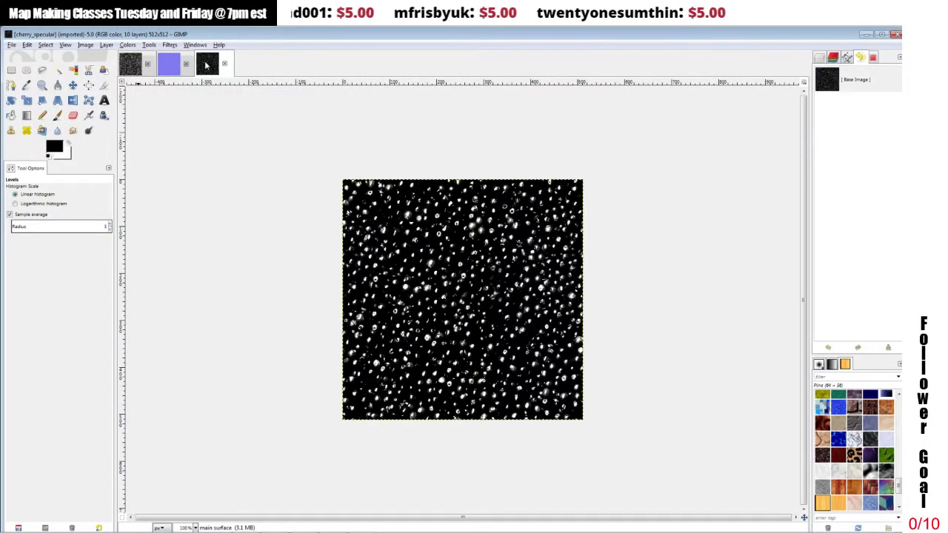
left_click(130, 64)
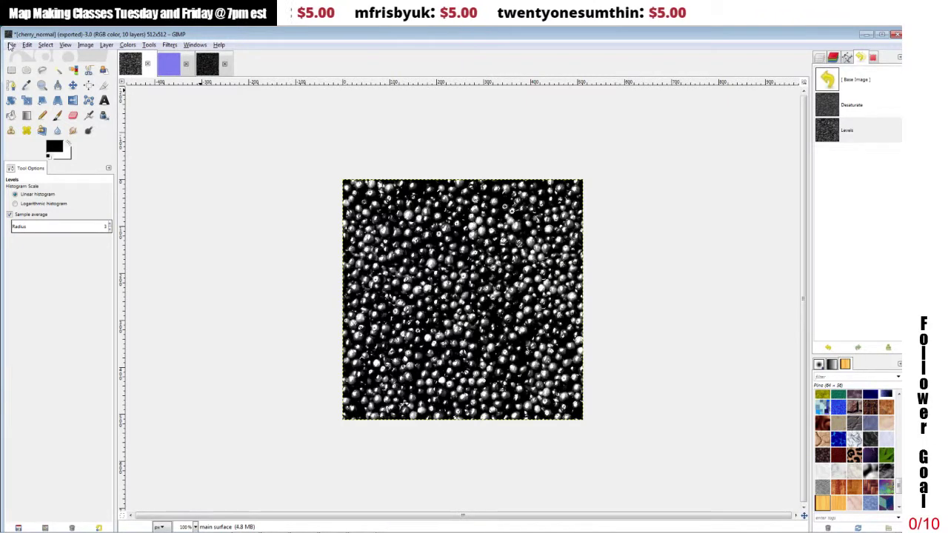
left_click(11, 45)
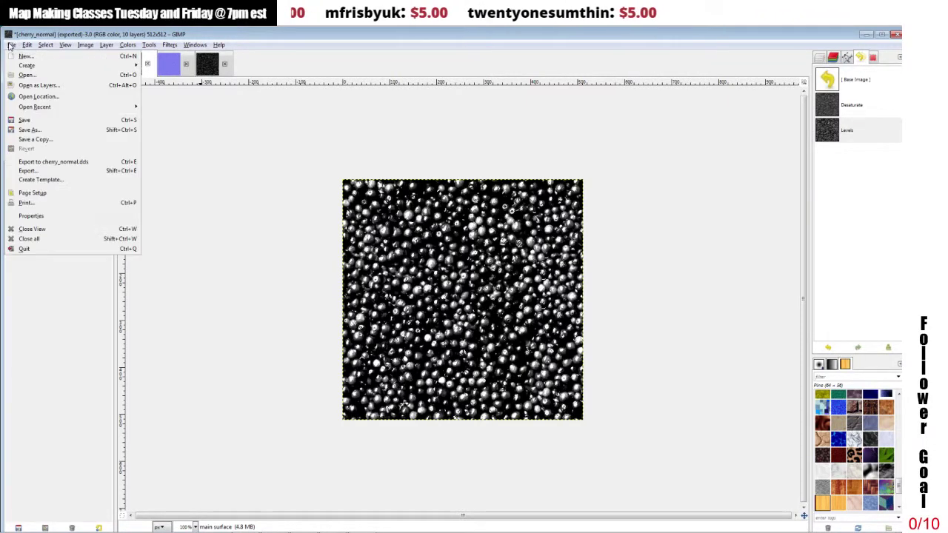
left_click(29, 172)
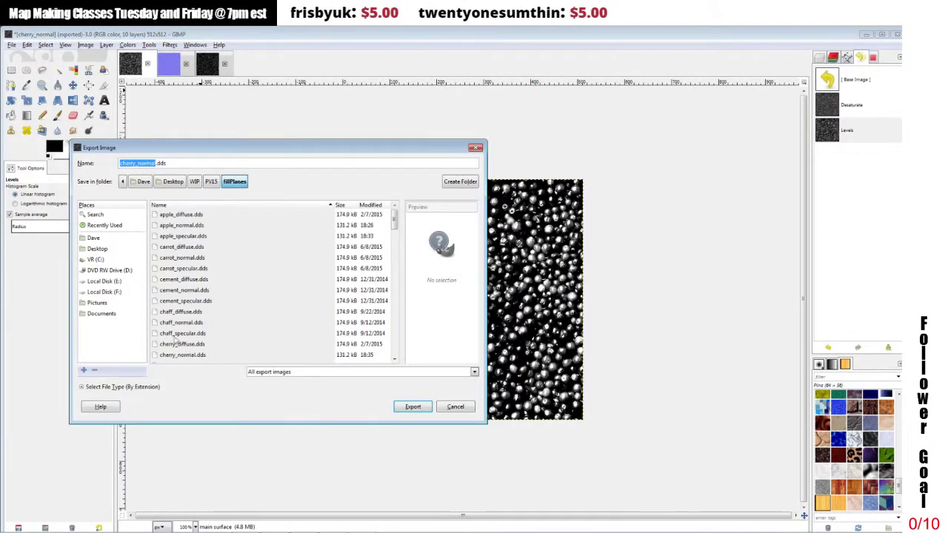
left_click(138, 165)
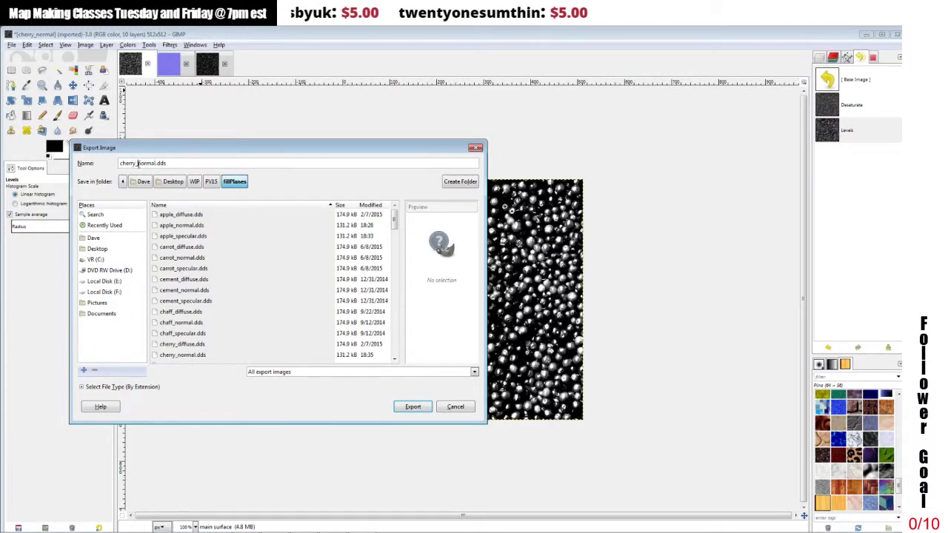
left_click(179, 339)
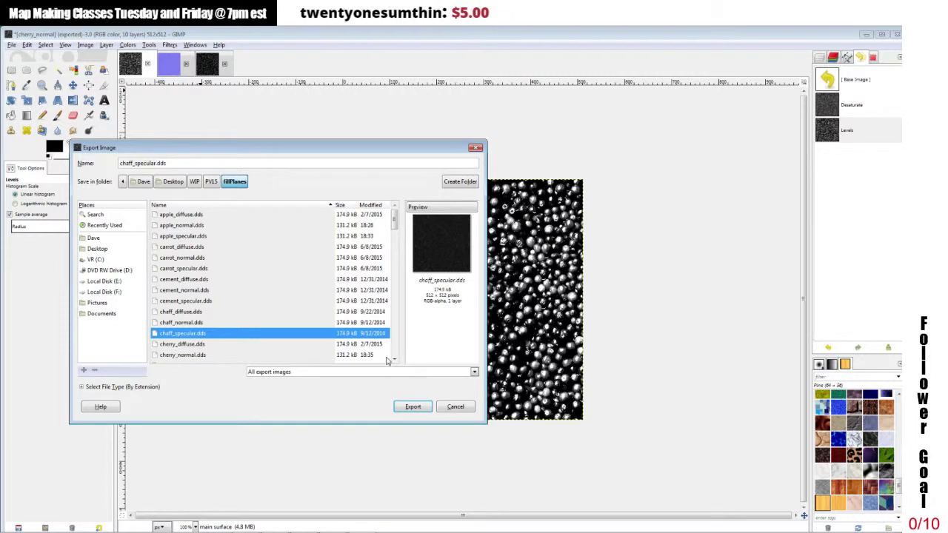
scroll(391, 362, "down", 1)
left_click(220, 351)
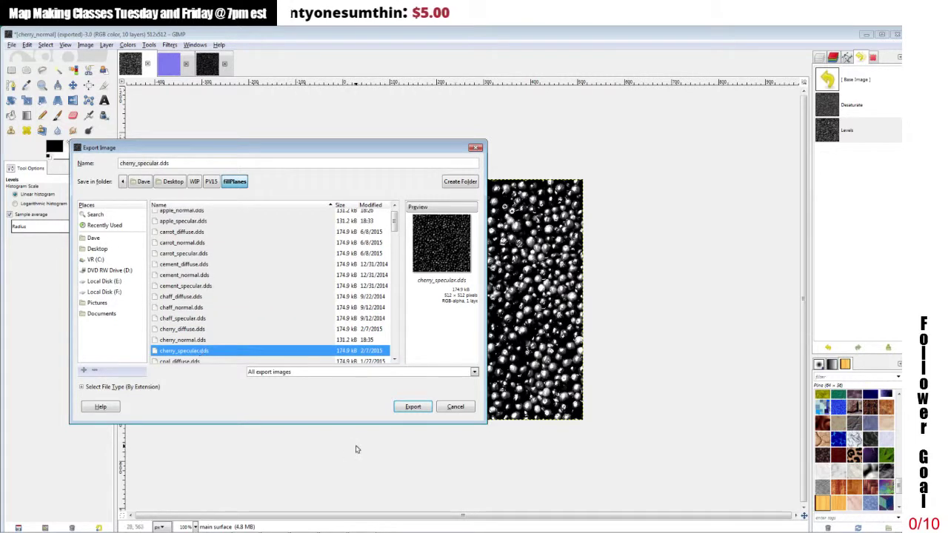
Step: Export over the existing cherry_specular.dds with BC1 / DXT1 and no mipmaps
left_click(138, 163)
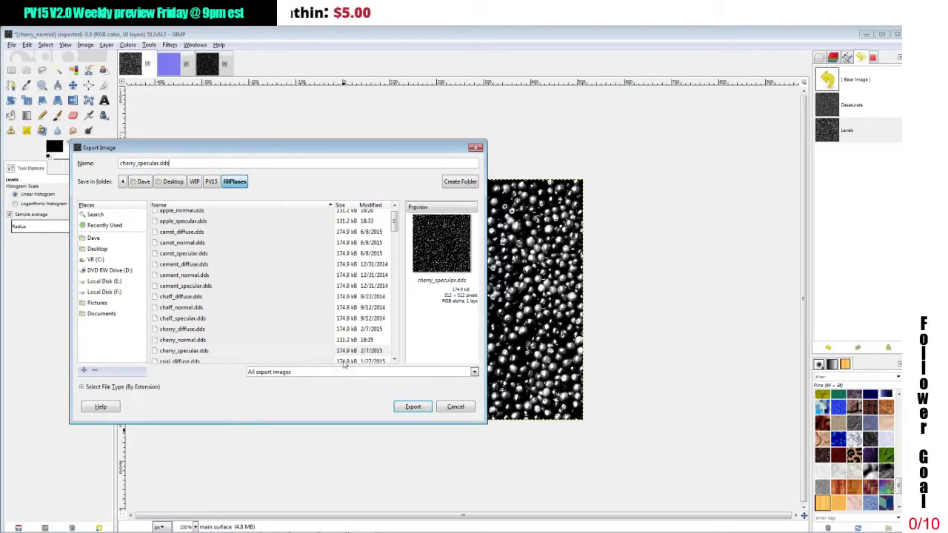
left_click(400, 404)
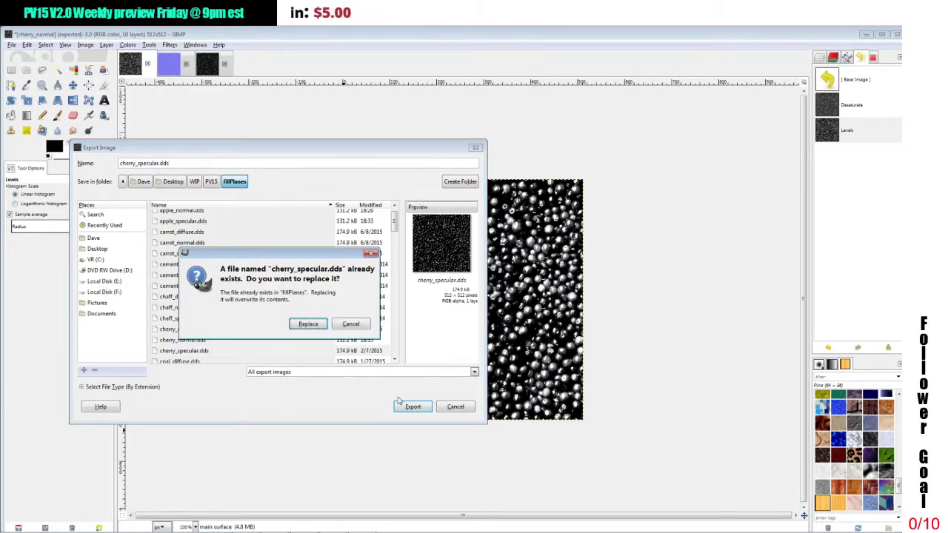
left_click(309, 324)
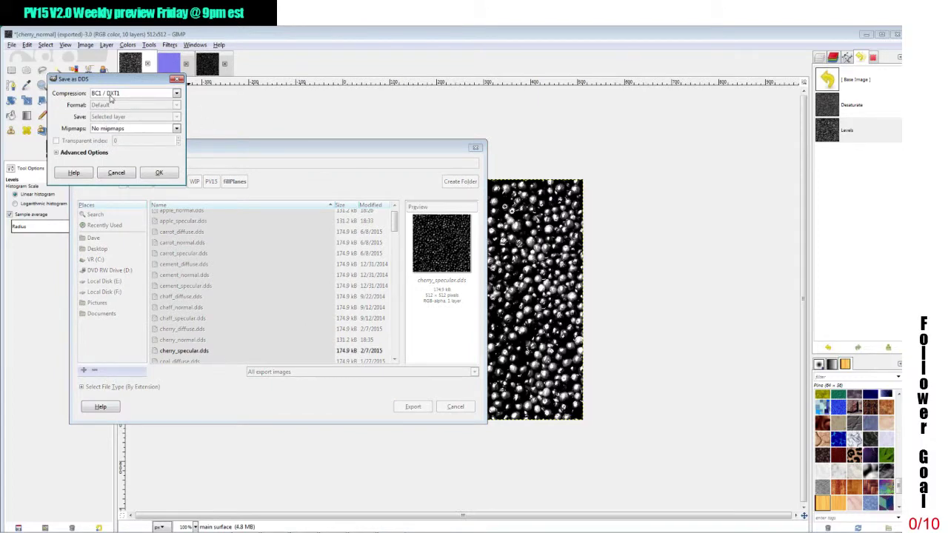
left_click(159, 175)
key("ctrl+shift+f")
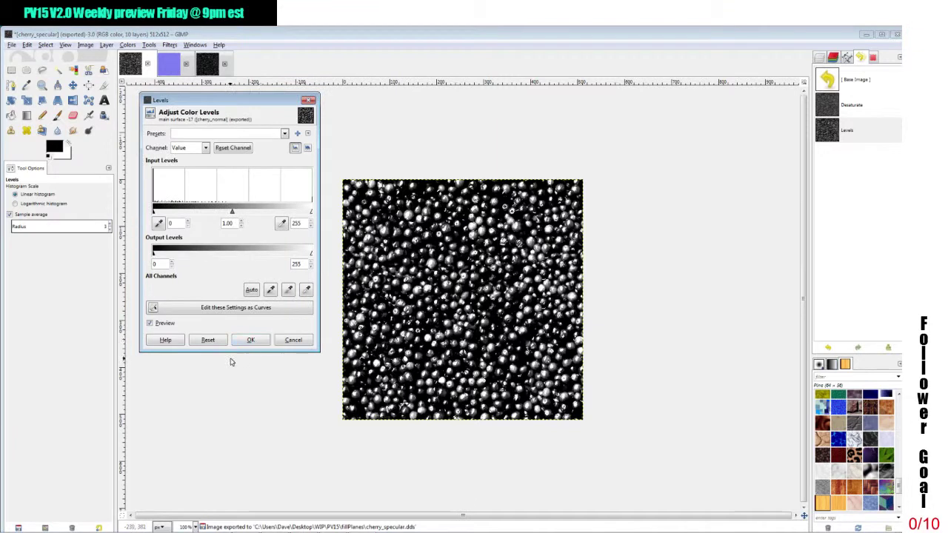
Step: Undo Levels and Desaturate so the cherry image returns to its original red colours
left_click(290, 340)
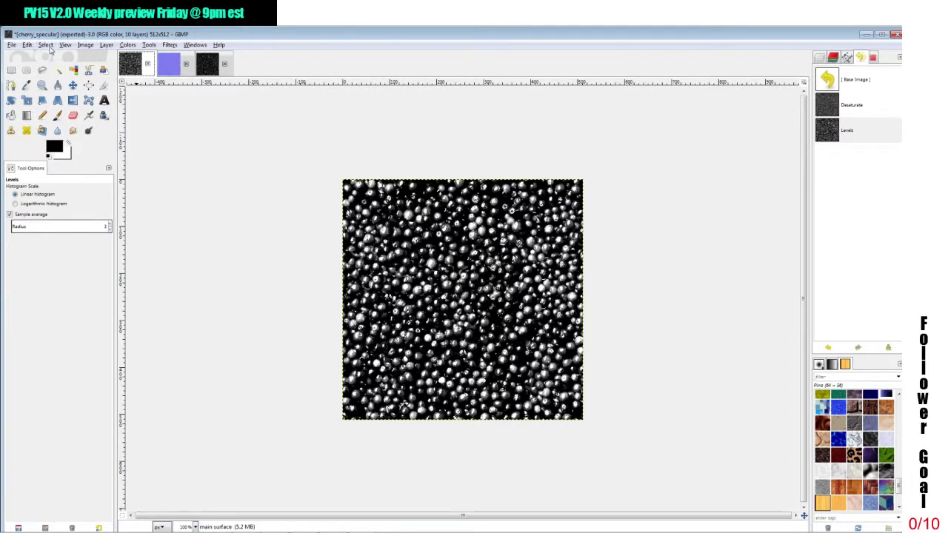
left_click(28, 45)
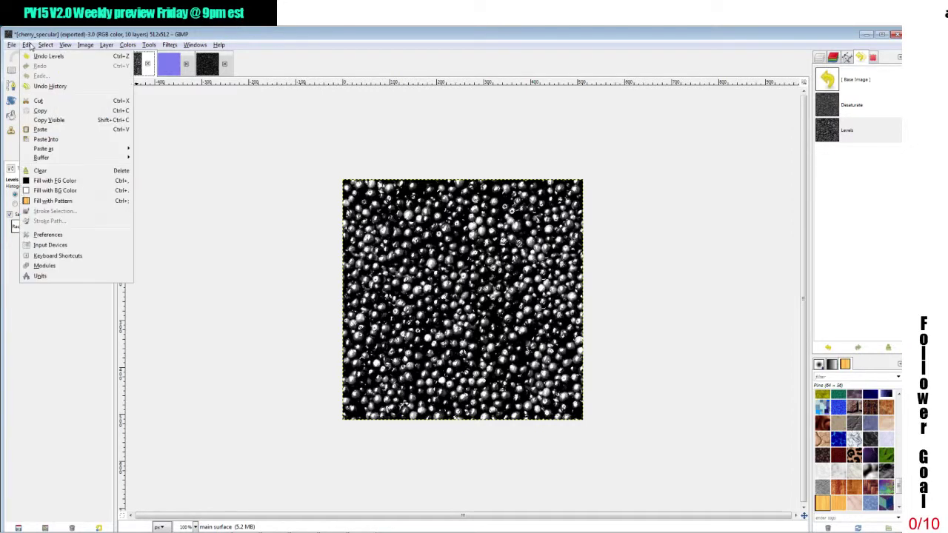
left_click(36, 57)
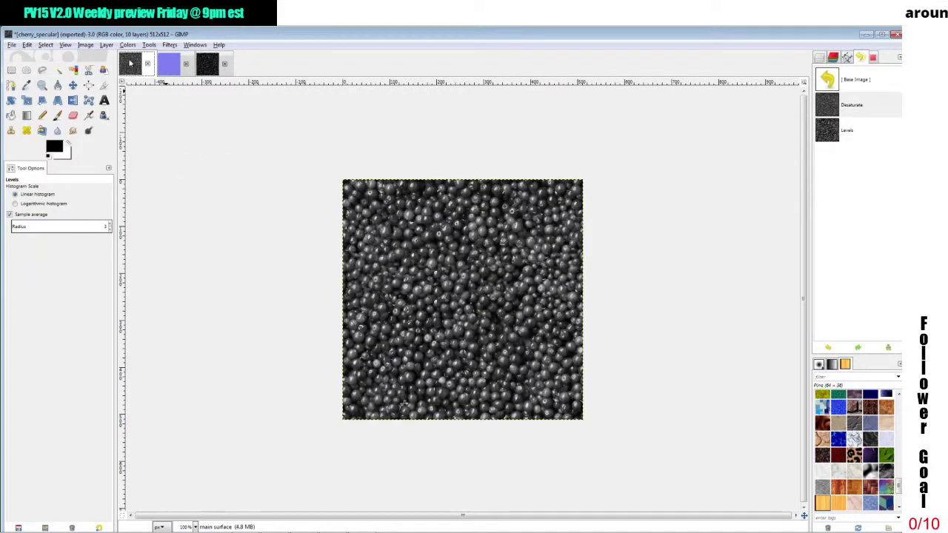
left_click(29, 46)
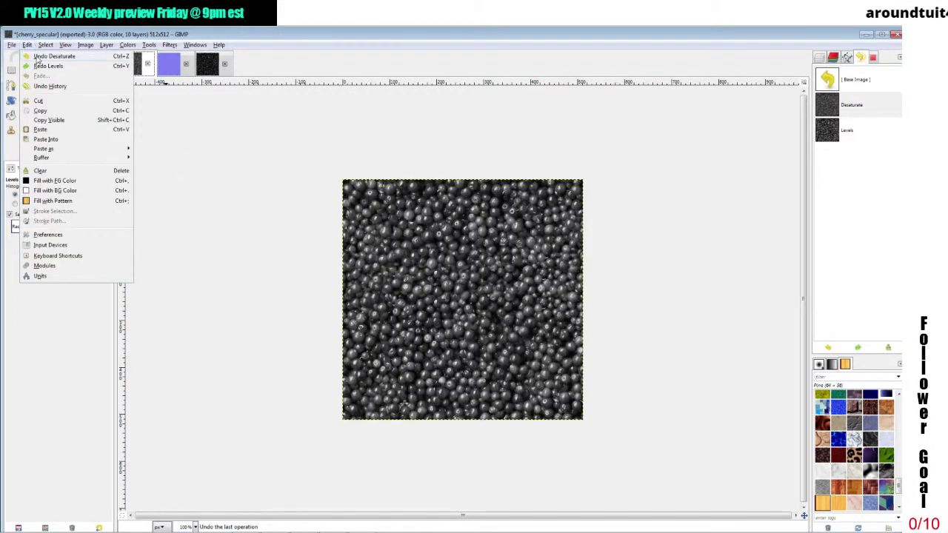
left_click(41, 57)
left_click(462, 320)
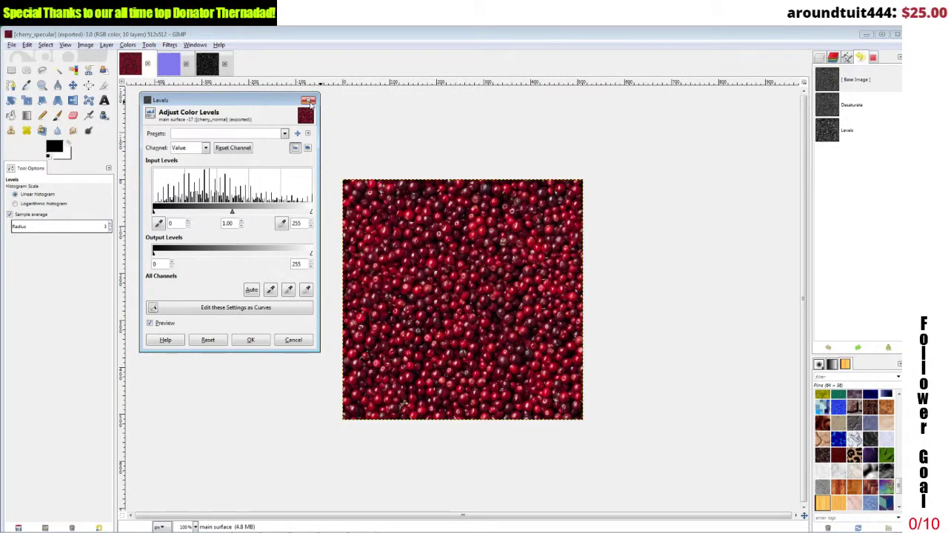
left_click(289, 341)
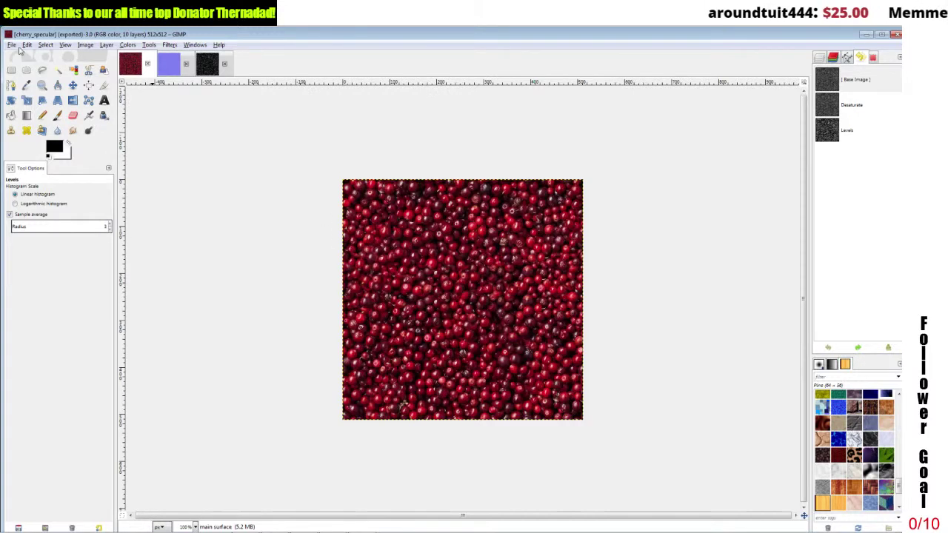
left_click(11, 45)
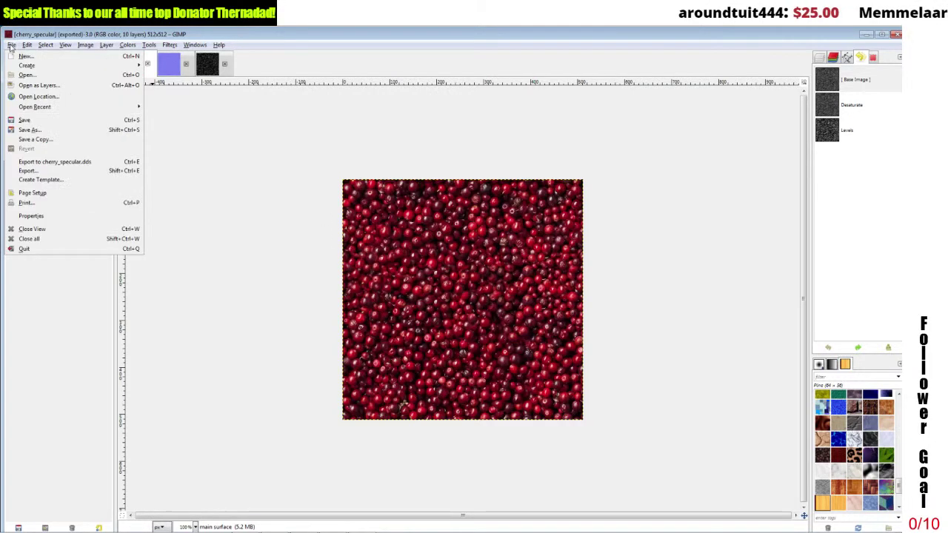
Step: Export over cherry_diffuse.dds as BC1 / DXT1 with Generate mipmaps
left_click(27, 172)
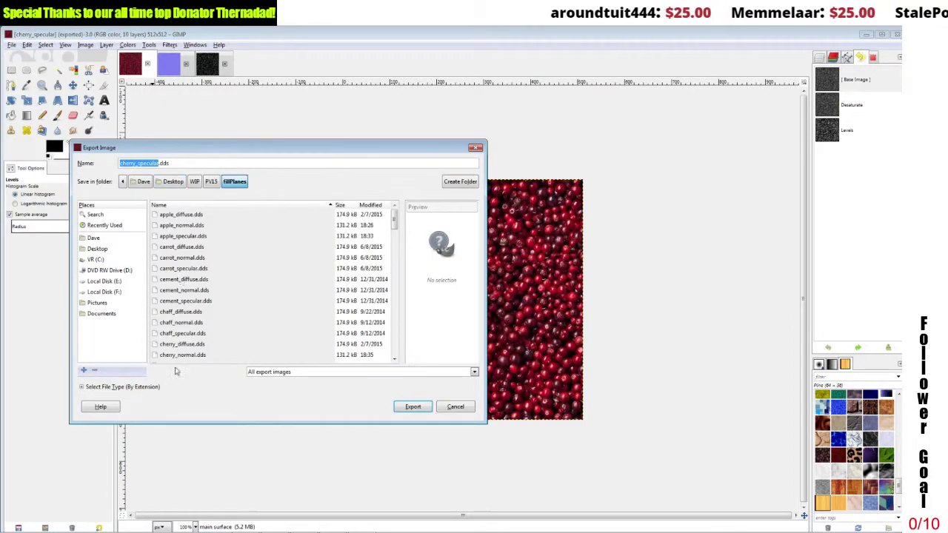
left_click(189, 345)
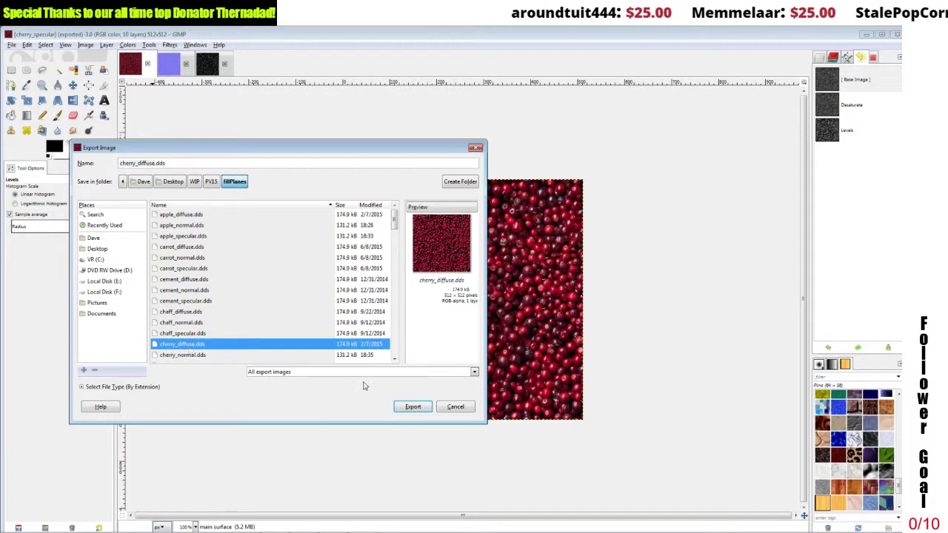
left_click(413, 407)
left_click(312, 328)
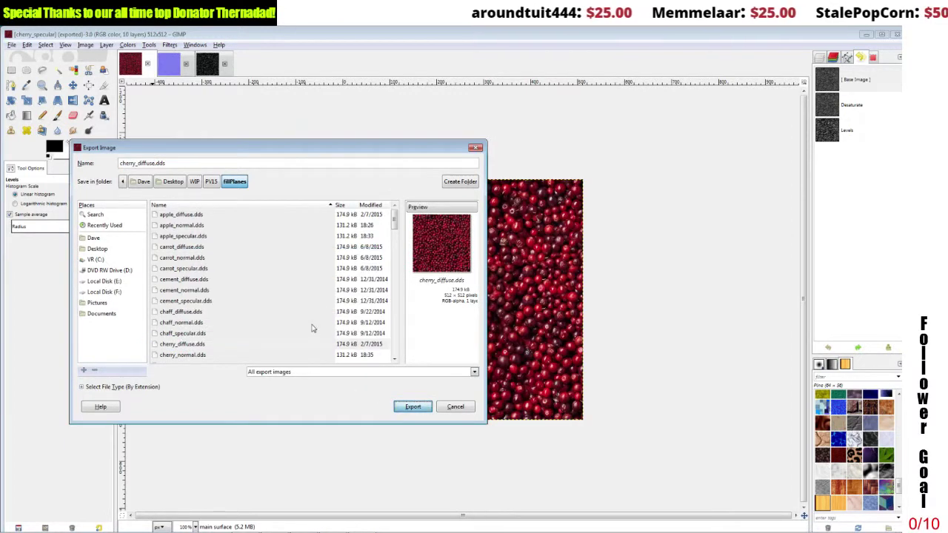
left_click(156, 164)
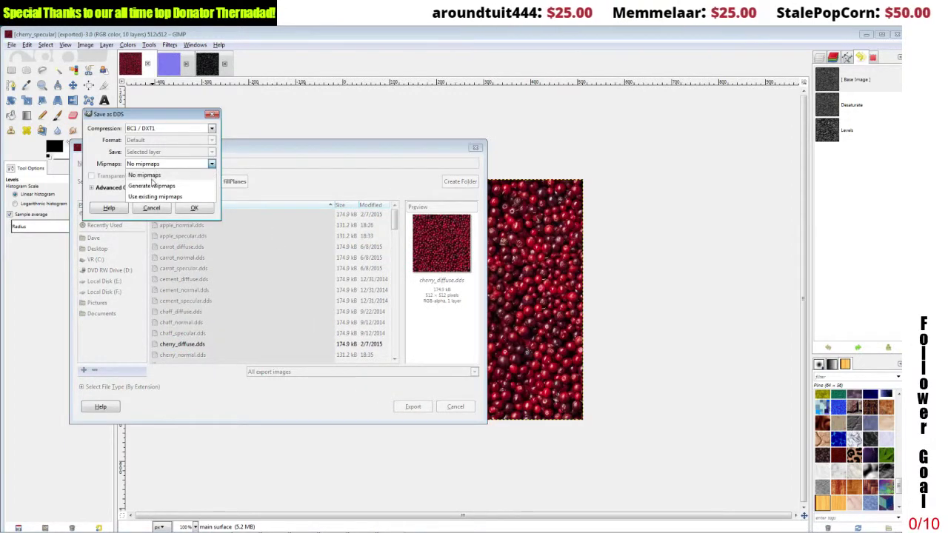
left_click(153, 185)
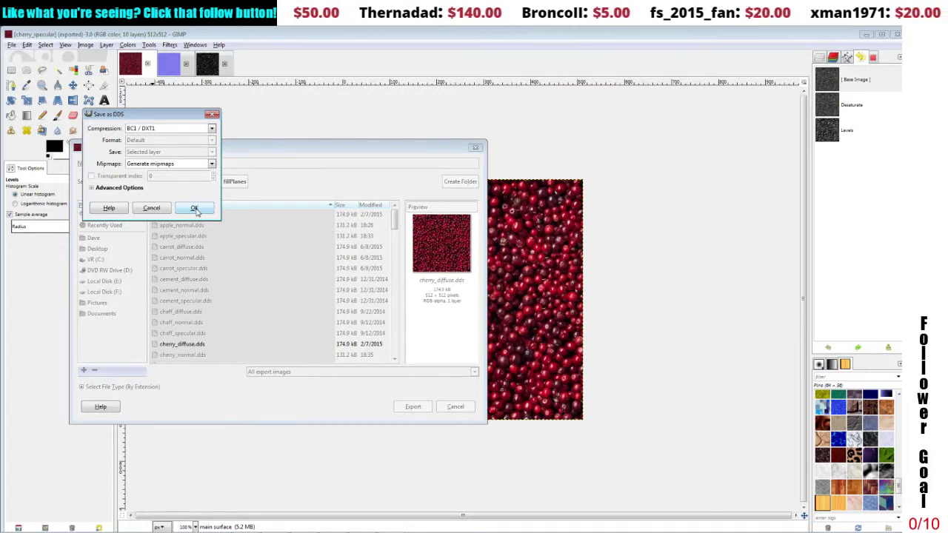
left_click(194, 208)
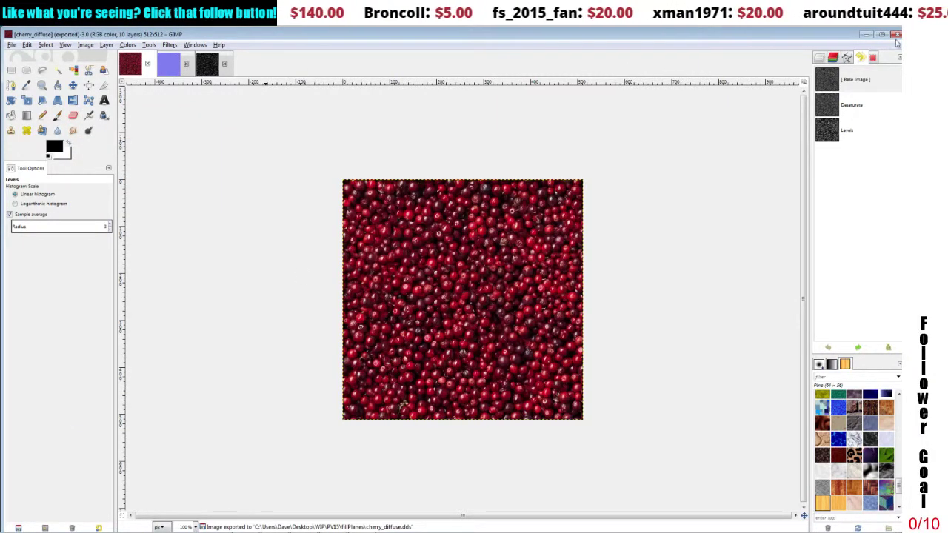
left_click(12, 45)
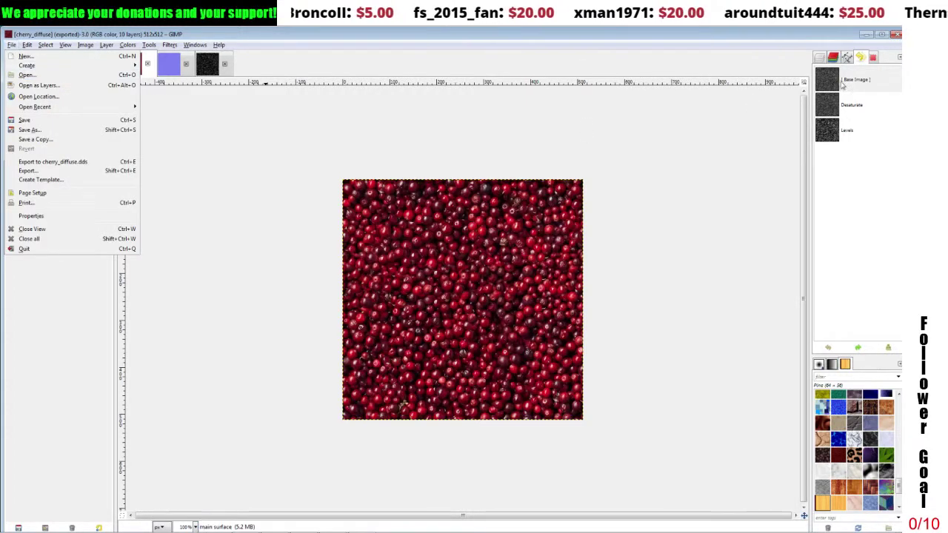
Step: Open cherry_diffuse.dds with Load mipmaps enabled and show its layer list
left_click(26, 76)
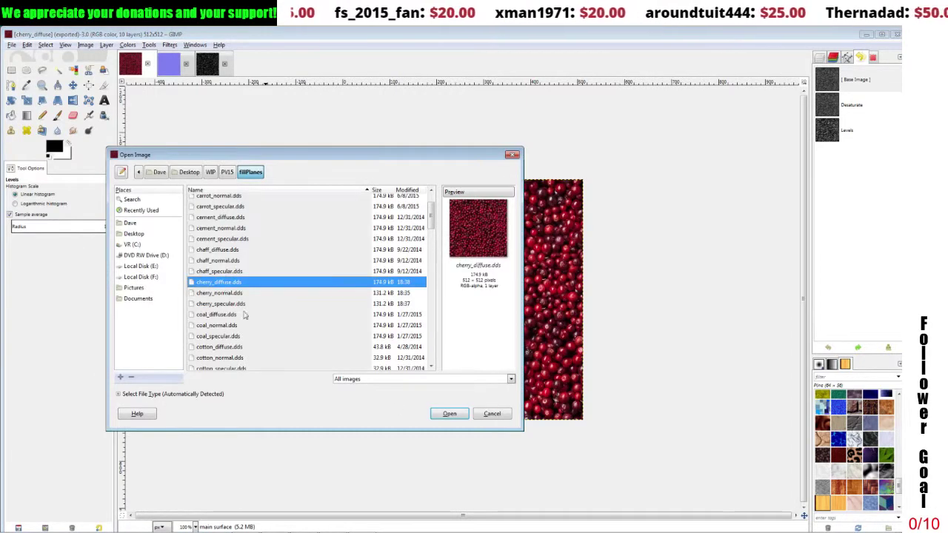
left_click(449, 414)
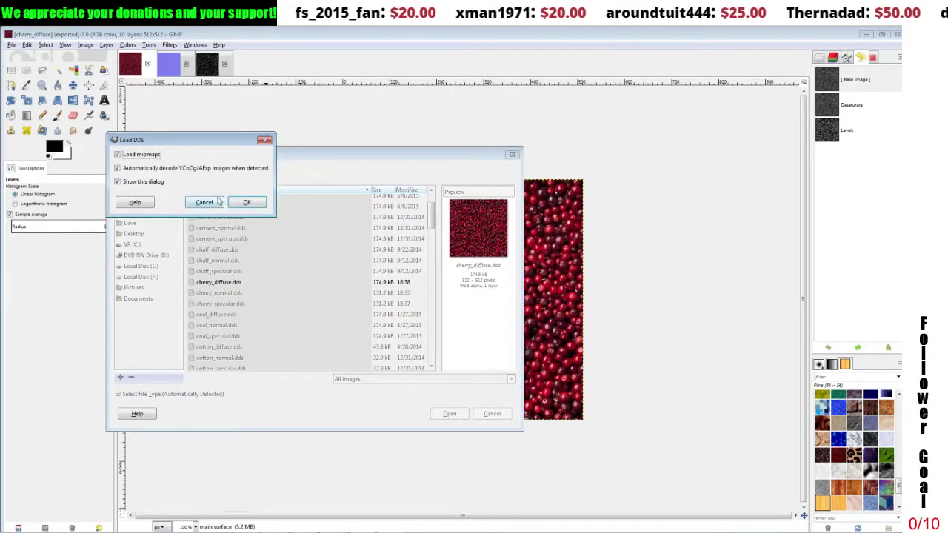
left_click(246, 206)
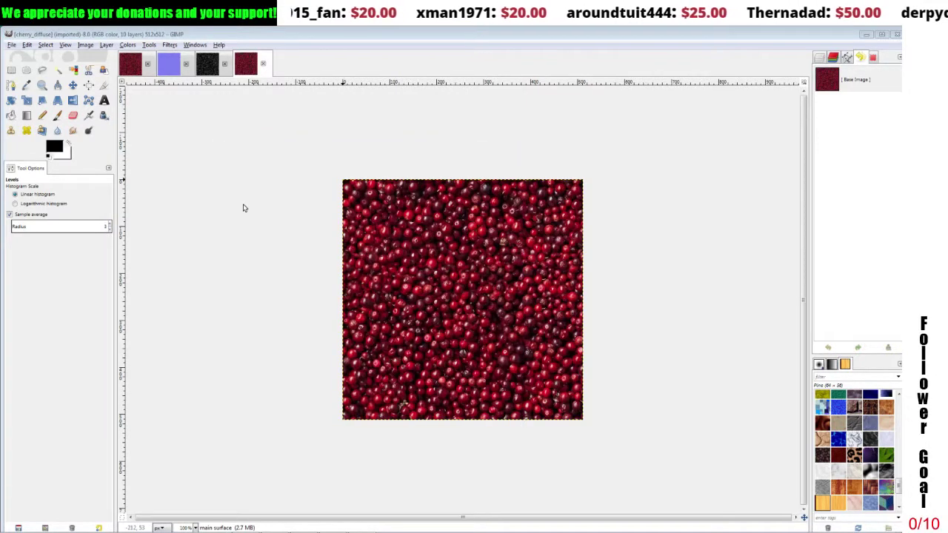
left_click(828, 84)
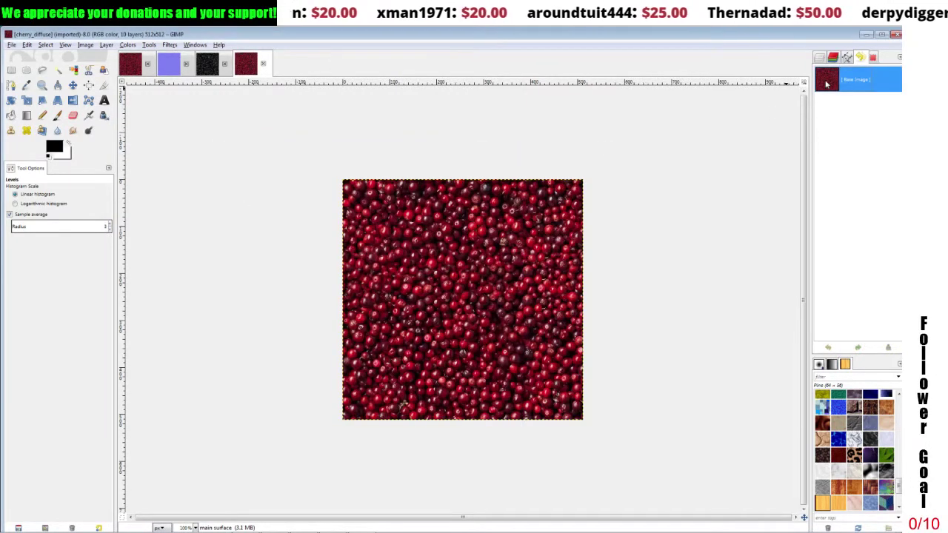
left_click(834, 59)
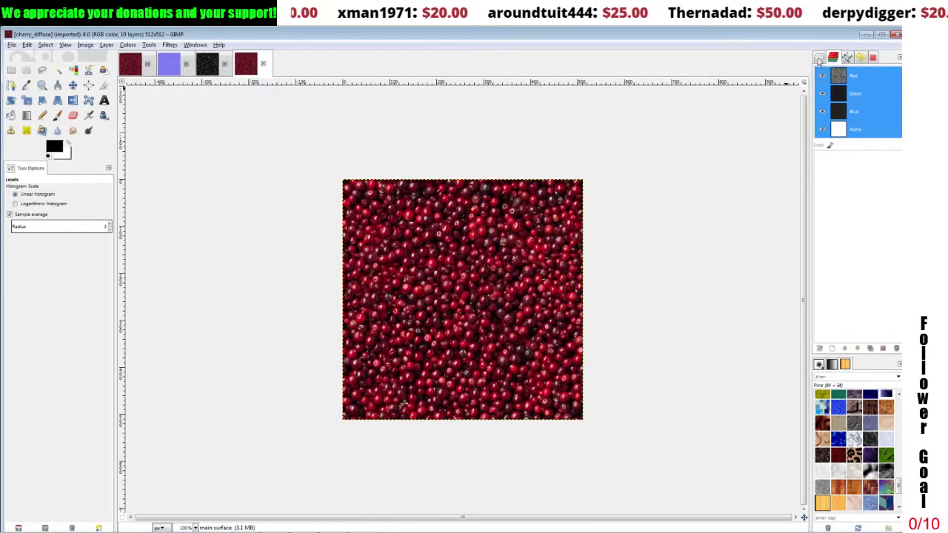
left_click(819, 59)
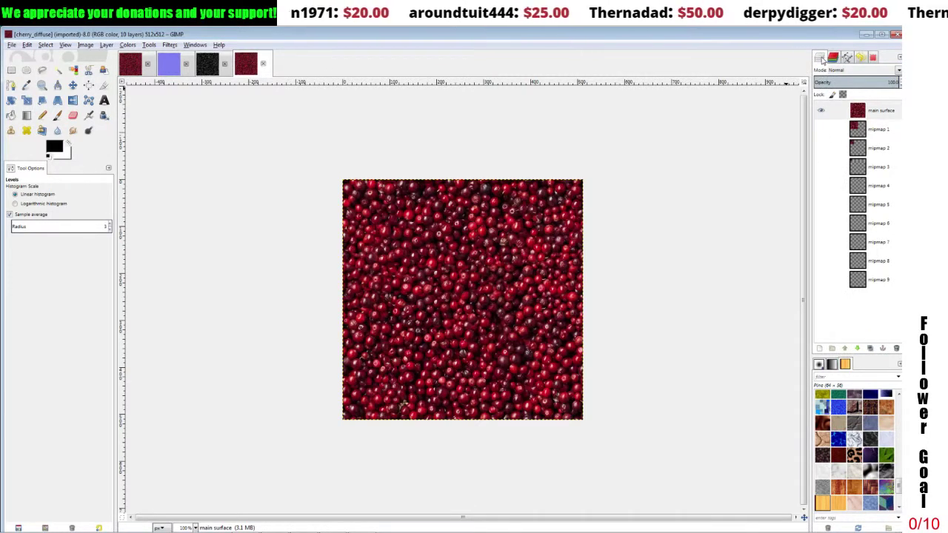
Step: Inspect the main surface and the mipmap 1–4 layers in the Layers list
left_click(860, 130)
left_click(858, 148)
left_click(858, 167)
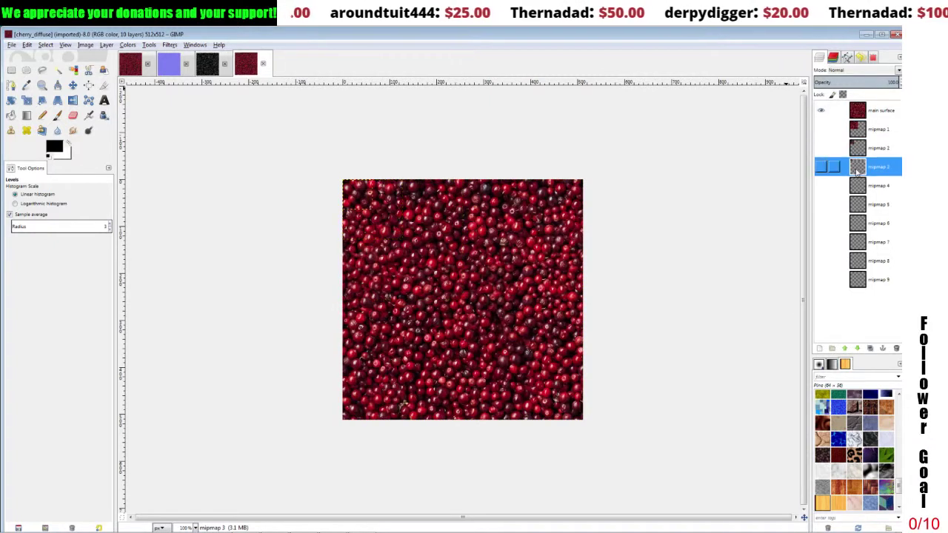
left_click(856, 186)
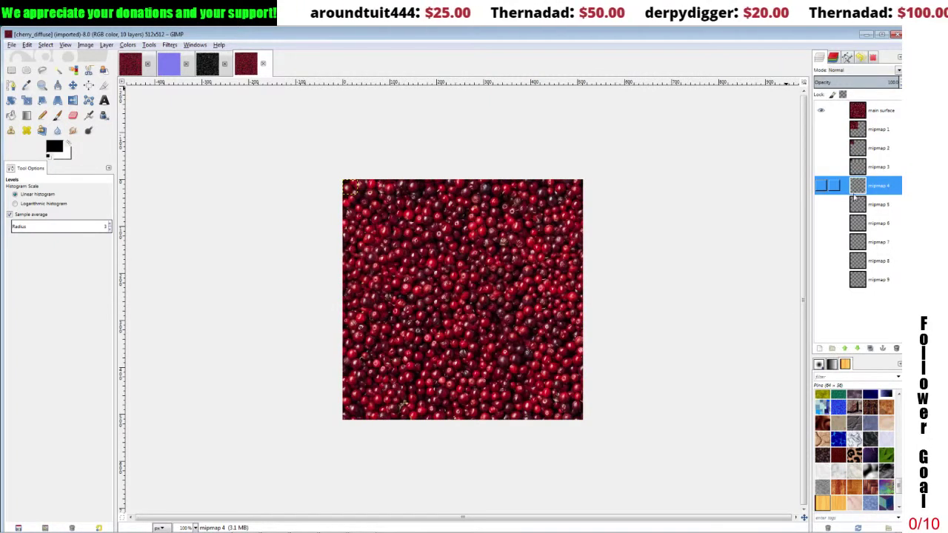
left_click(858, 111)
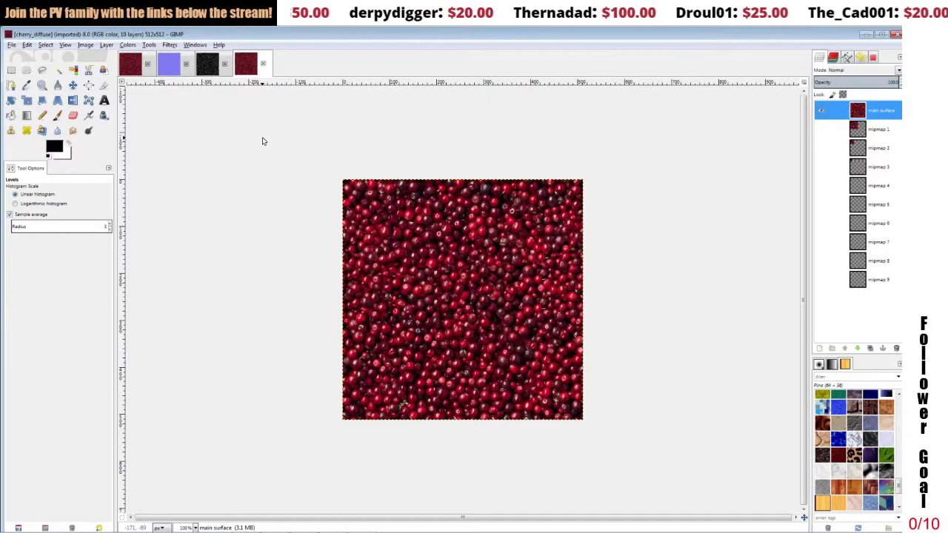
left_click(854, 150)
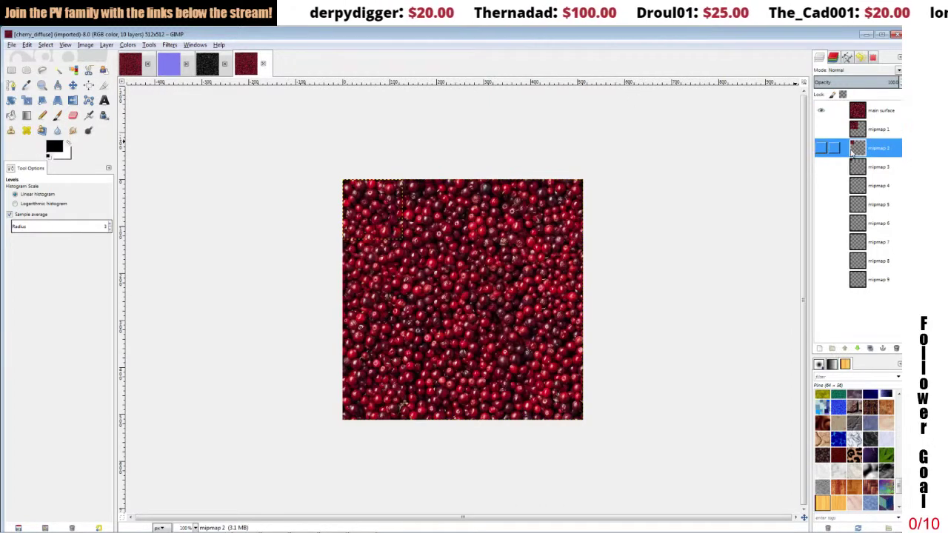